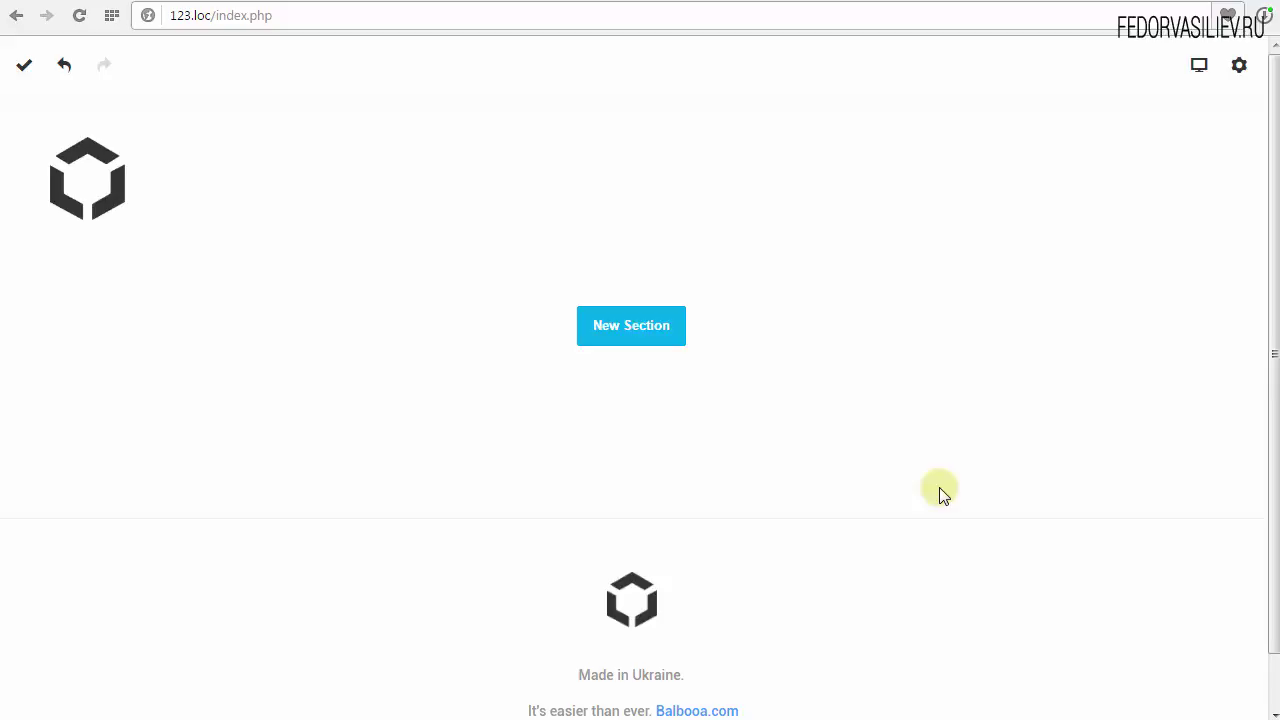
- Look through the sections of the Tasty theme's showcase page
mouse_move(146, 222)
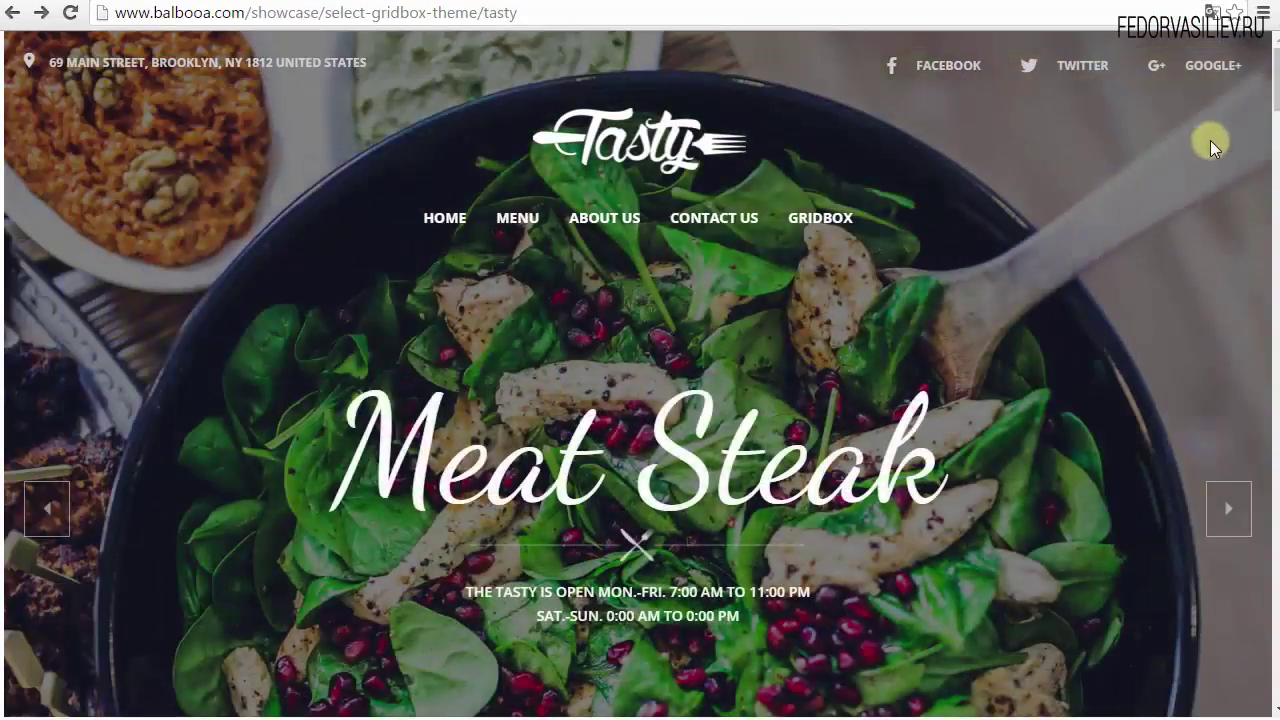
left_click_drag(1272, 103, 1265, 219)
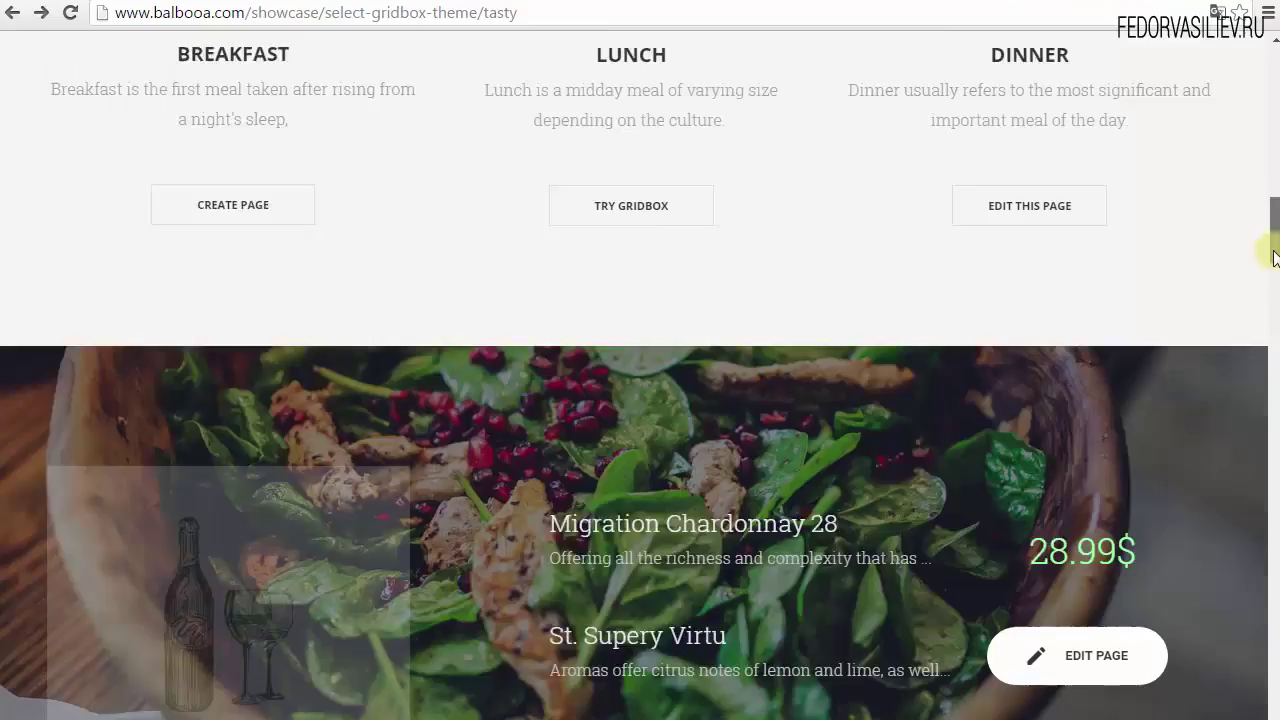
left_click_drag(1266, 243, 1166, 680)
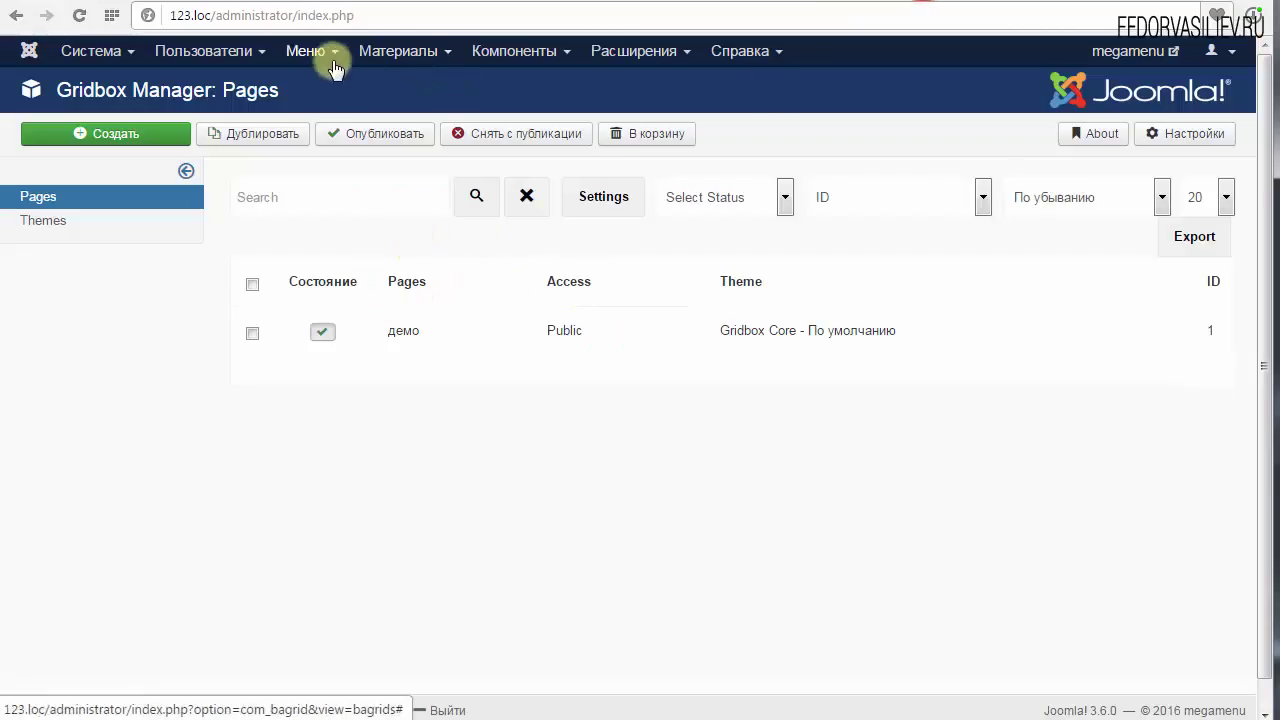
- Sign in to the Joomla administration and open the демо page from the Gridbox pages list
left_click(534, 58)
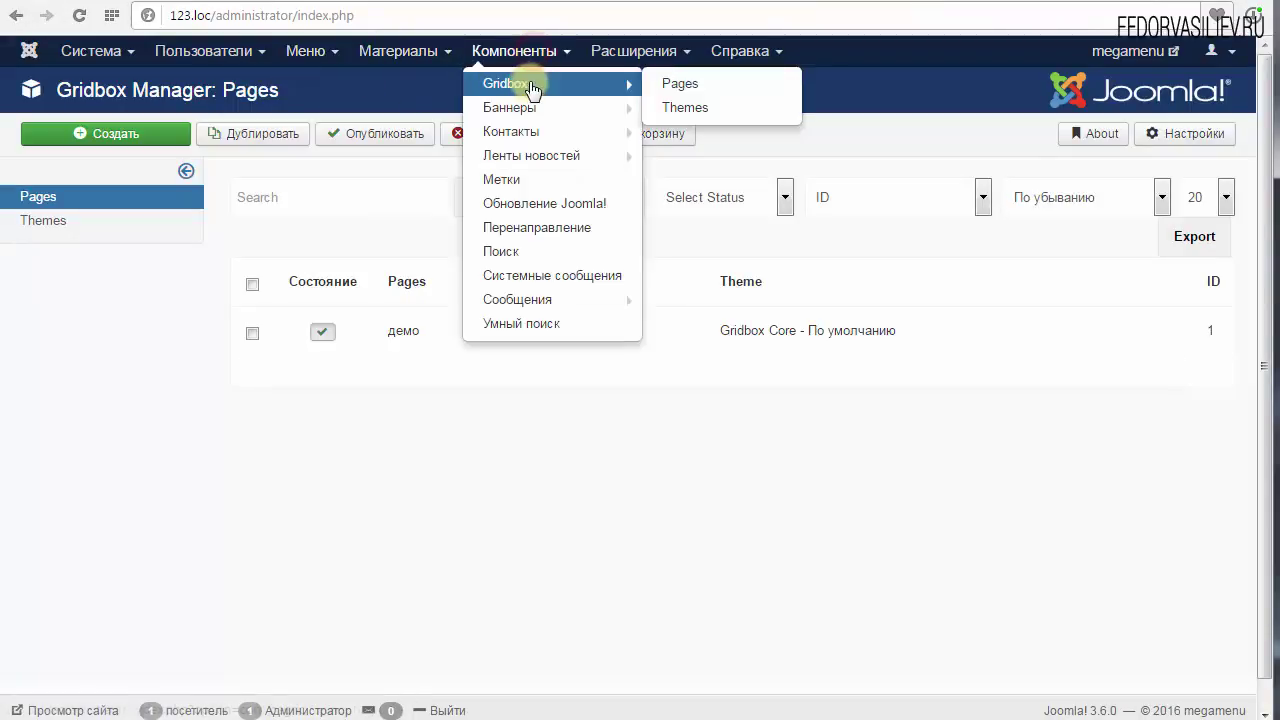
left_click(518, 80)
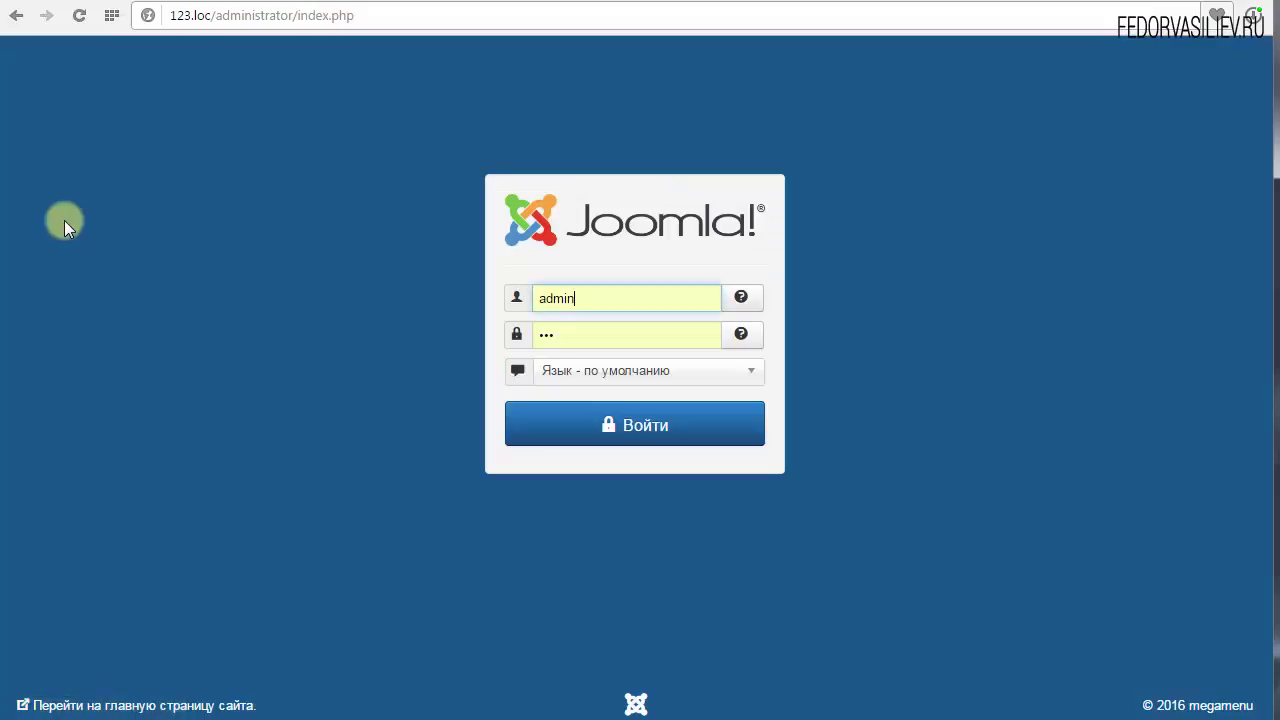
left_click(597, 444)
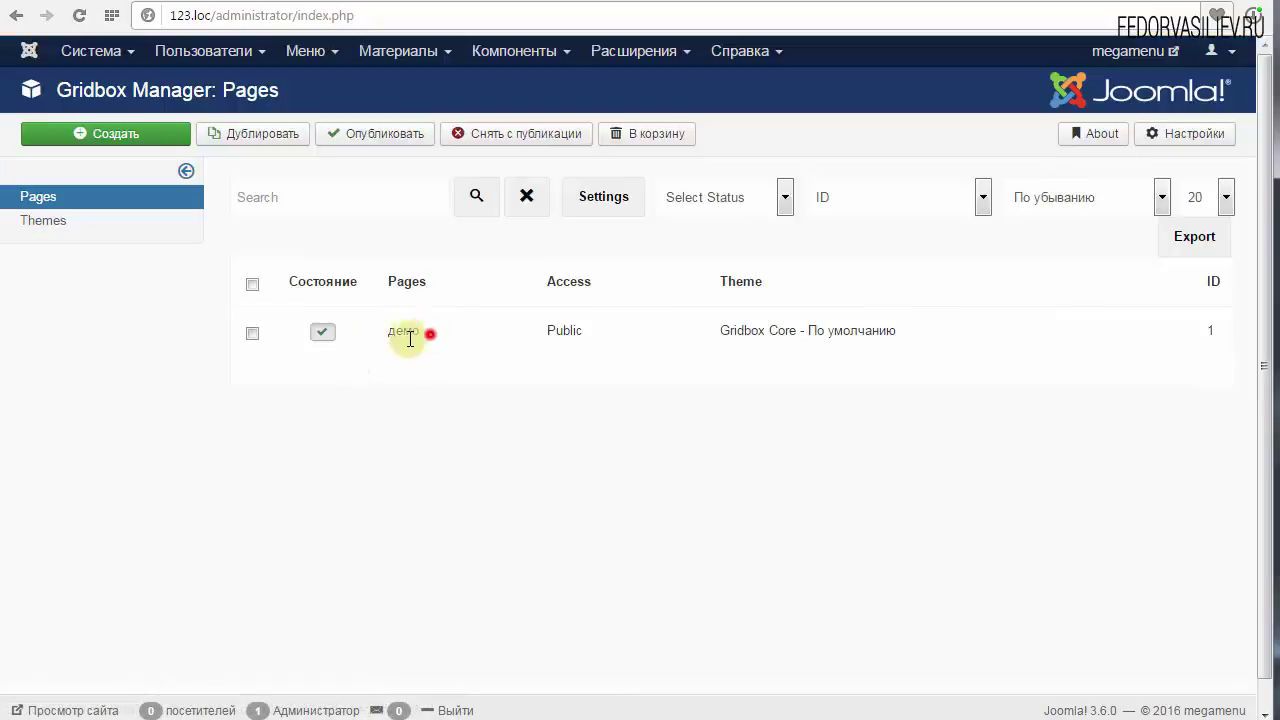
left_click_drag(410, 338, 429, 334)
left_click(463, 341)
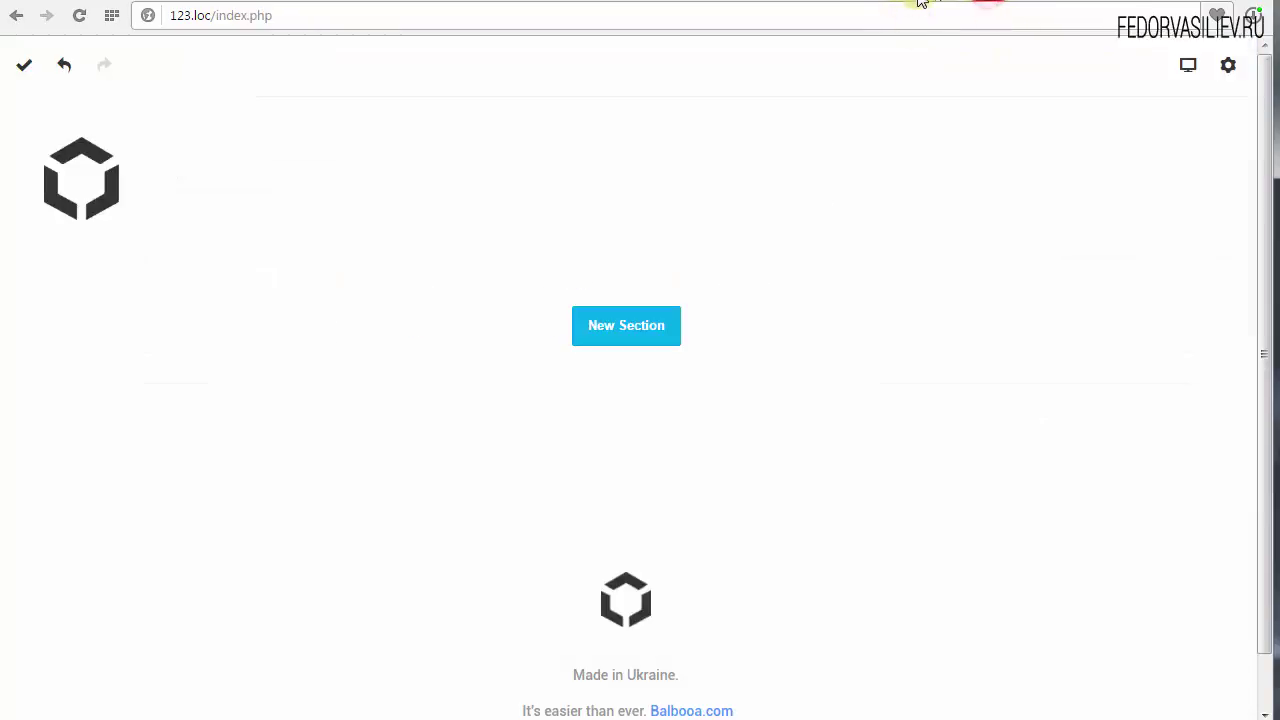
- Change the menu item type of Главная in Main Menu to Gridbox Page
left_click(912, 3)
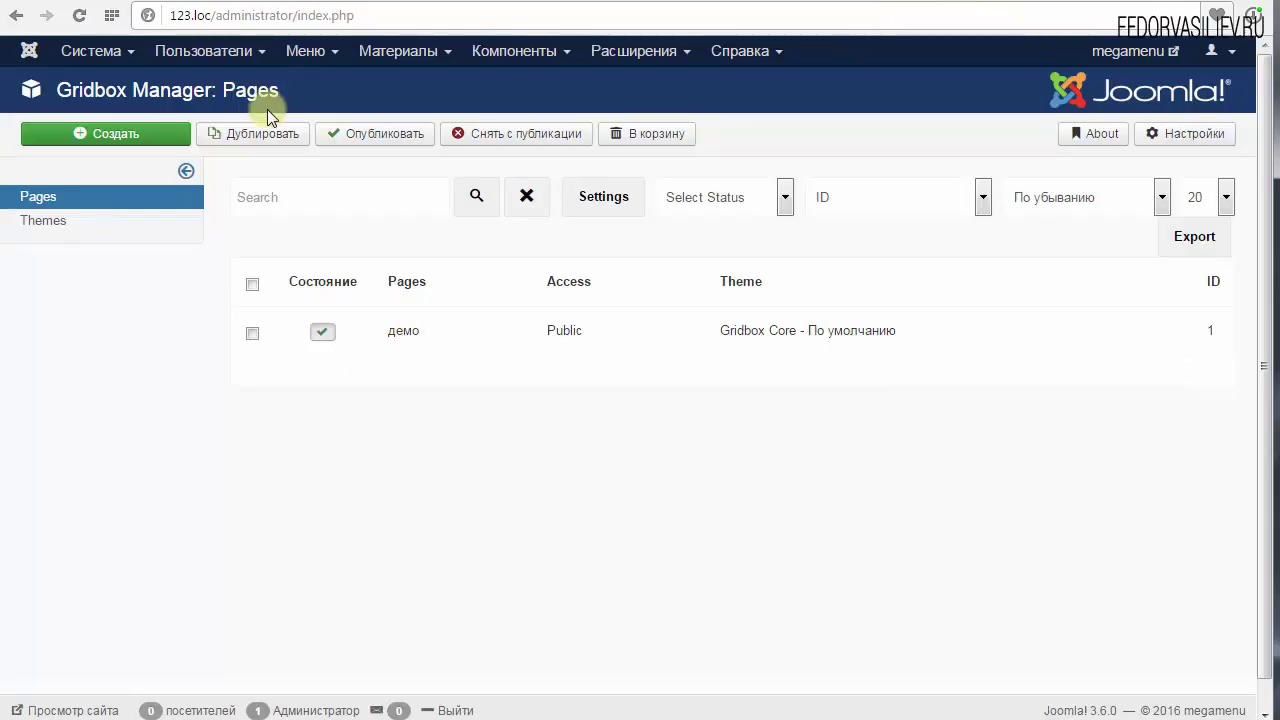
left_click(306, 52)
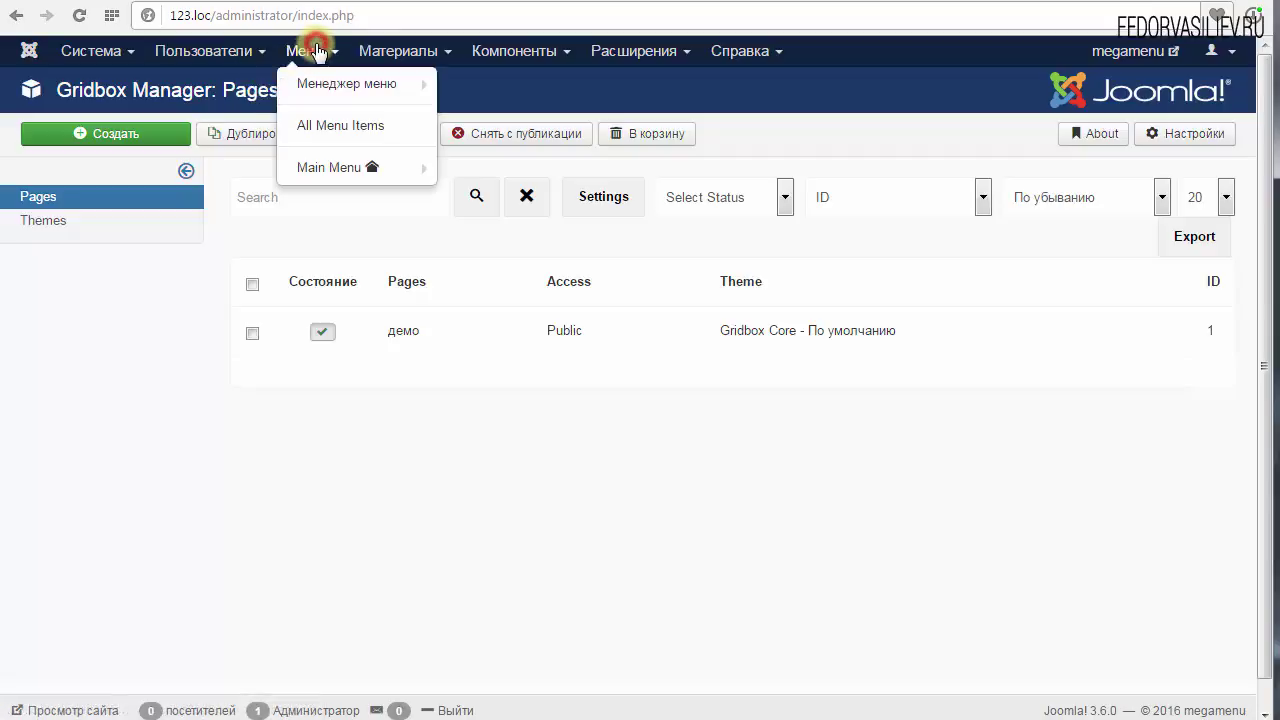
left_click(308, 170)
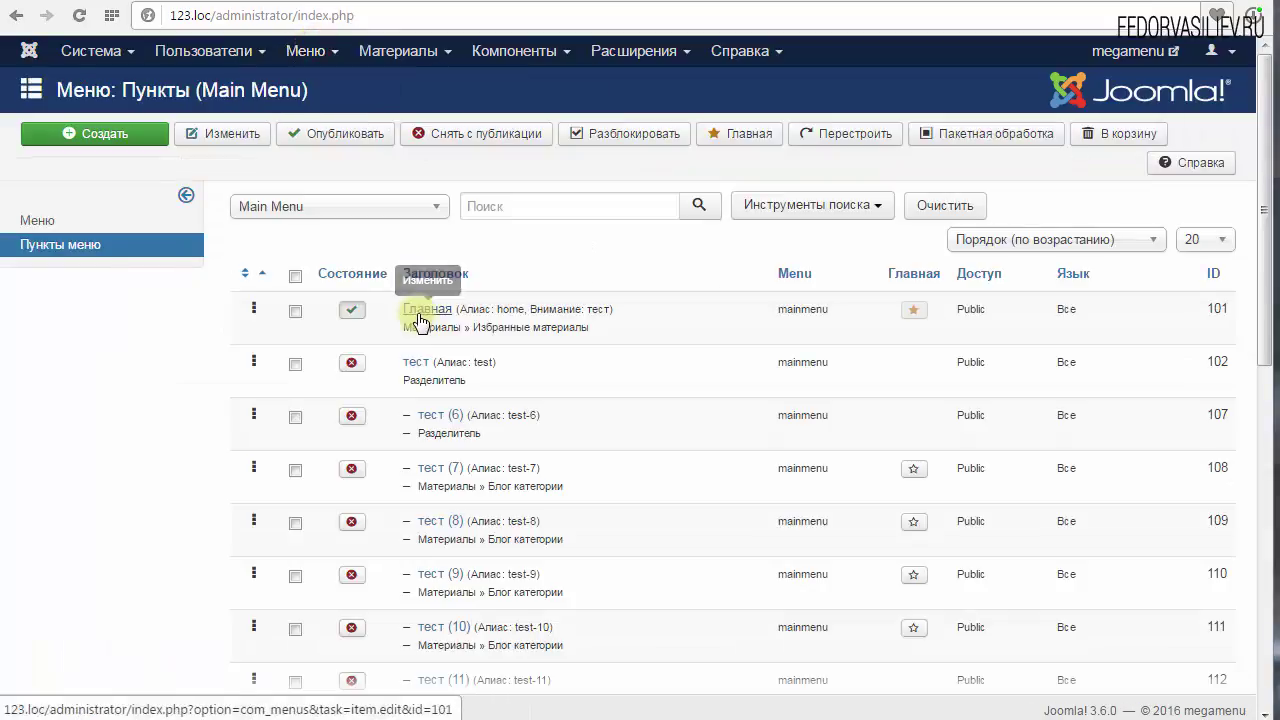
left_click(423, 310)
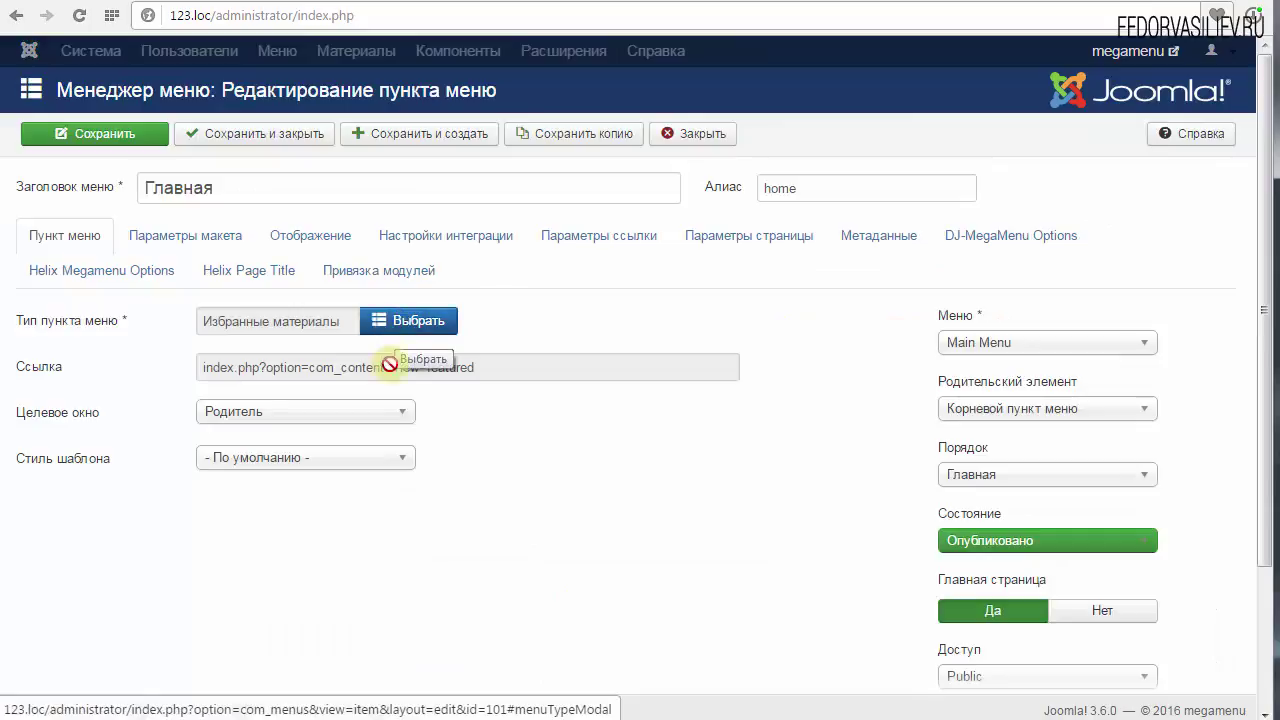
left_click(405, 323)
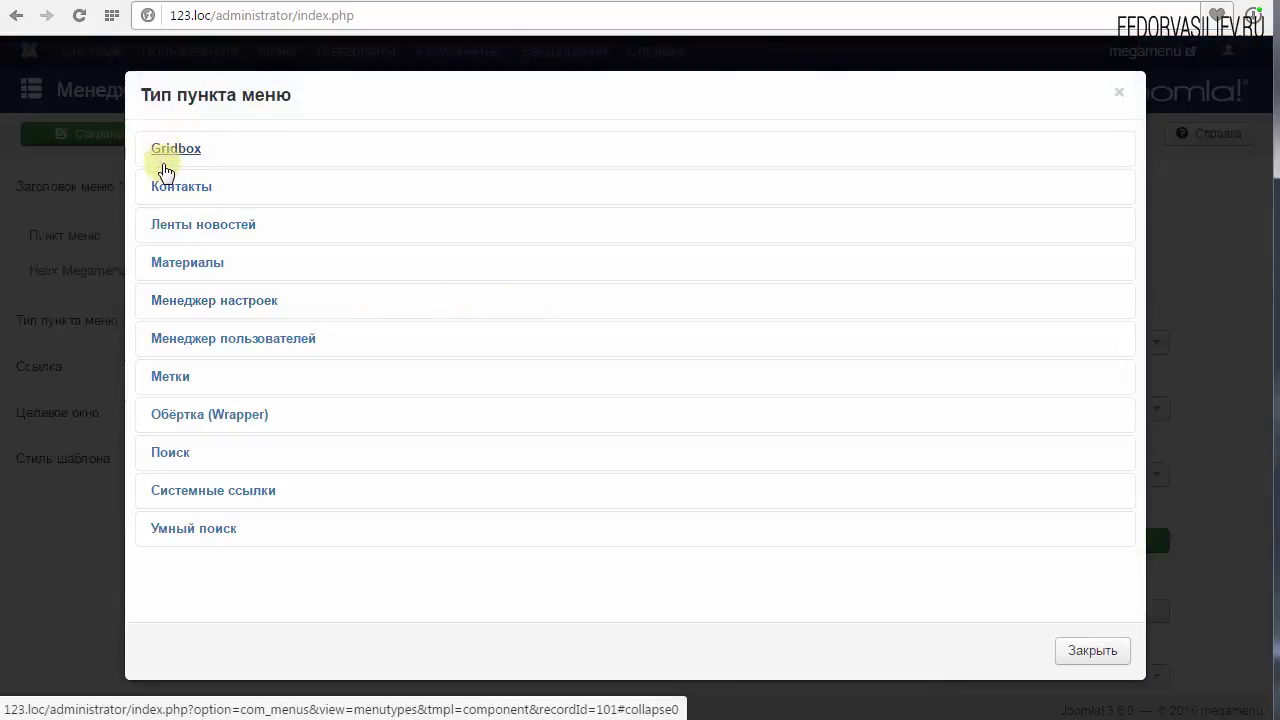
left_click(168, 155)
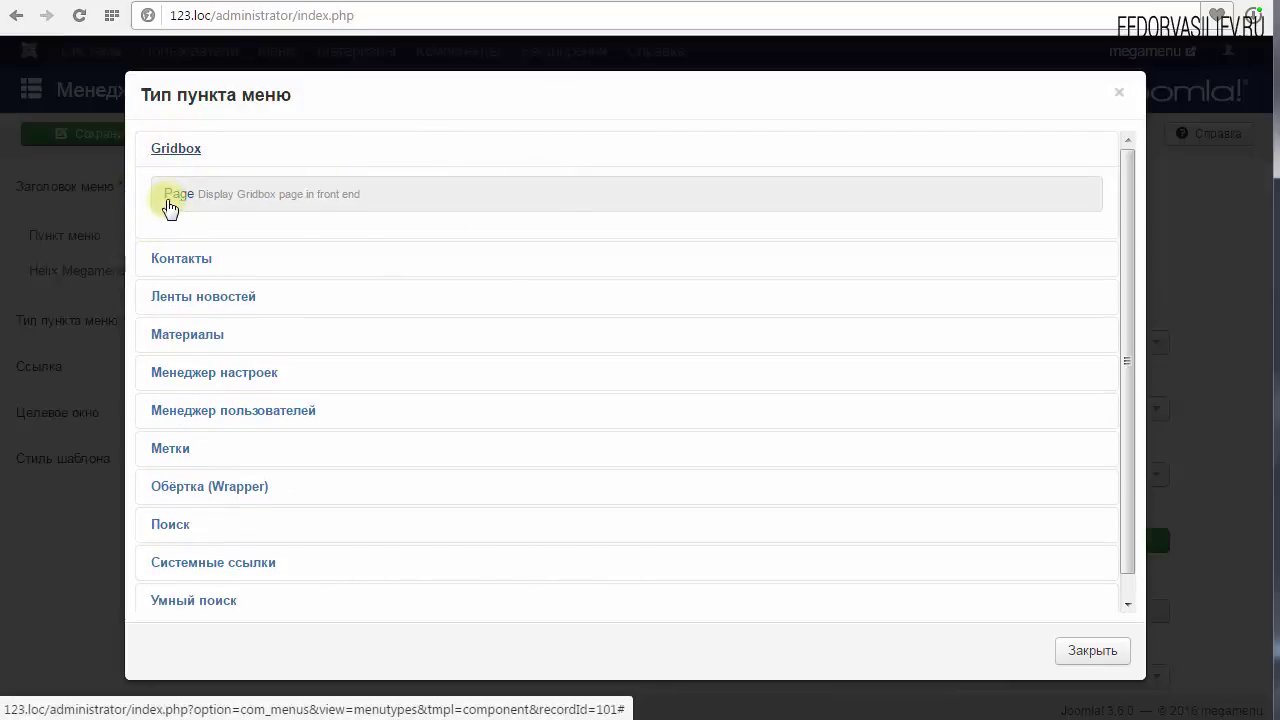
left_click(168, 198)
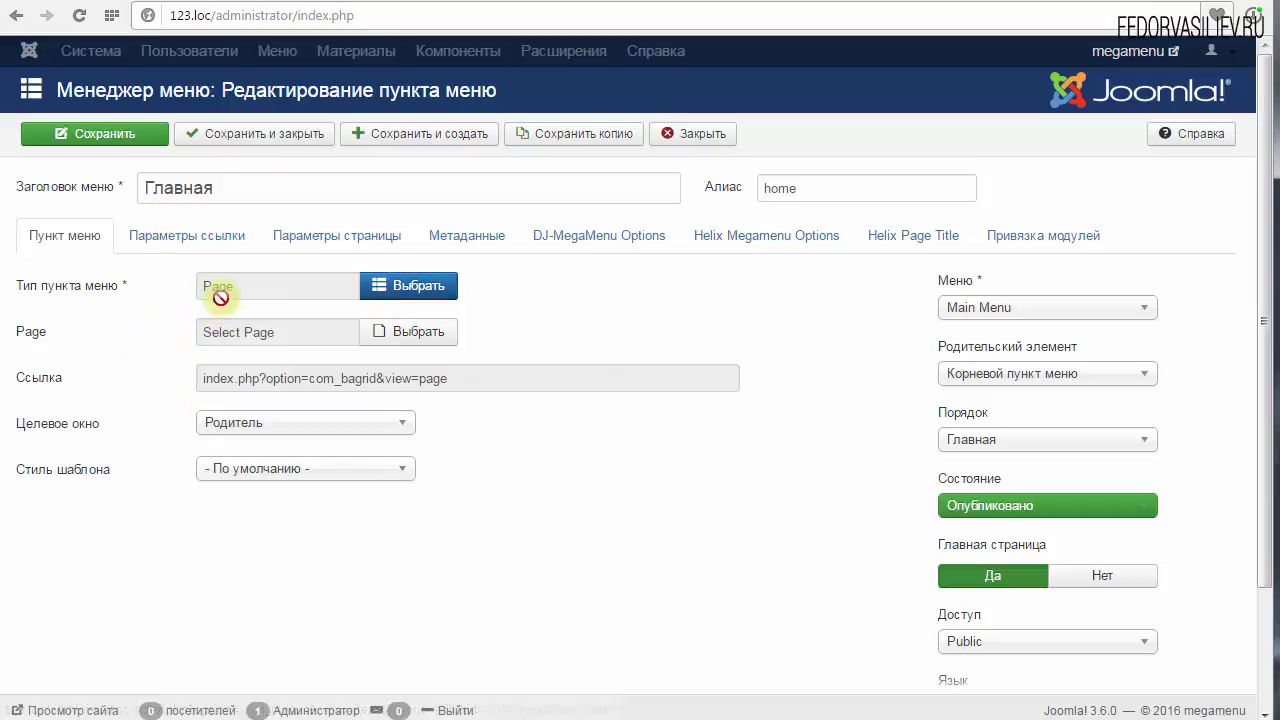
- Assign the демо page to the Главная menu item, then save and close the item
double_click(30, 336)
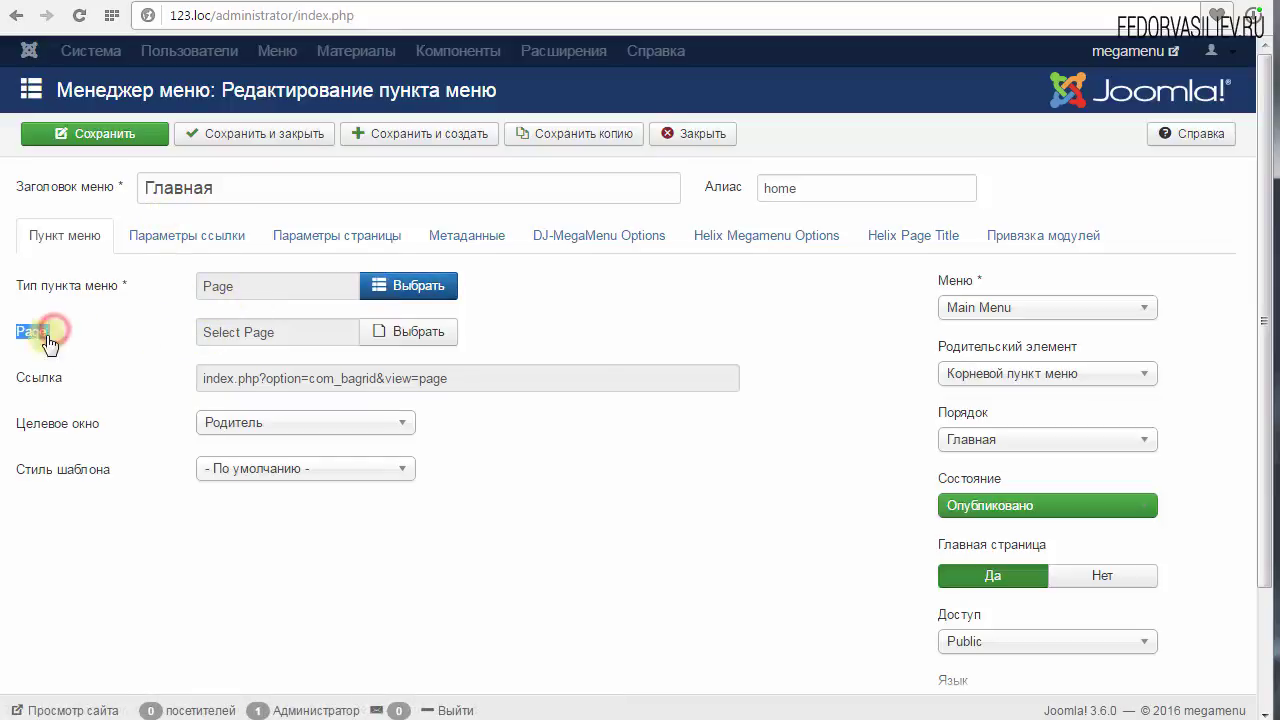
left_click(418, 333)
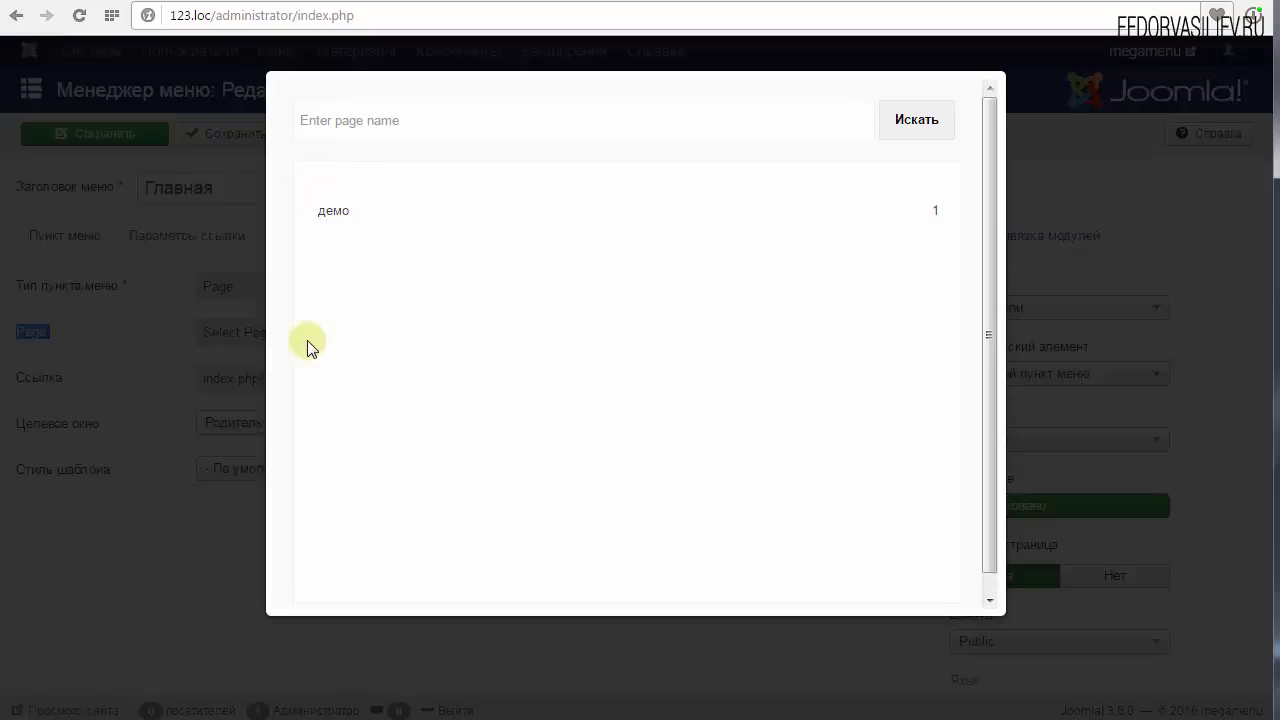
left_click(983, 443)
left_click(340, 212)
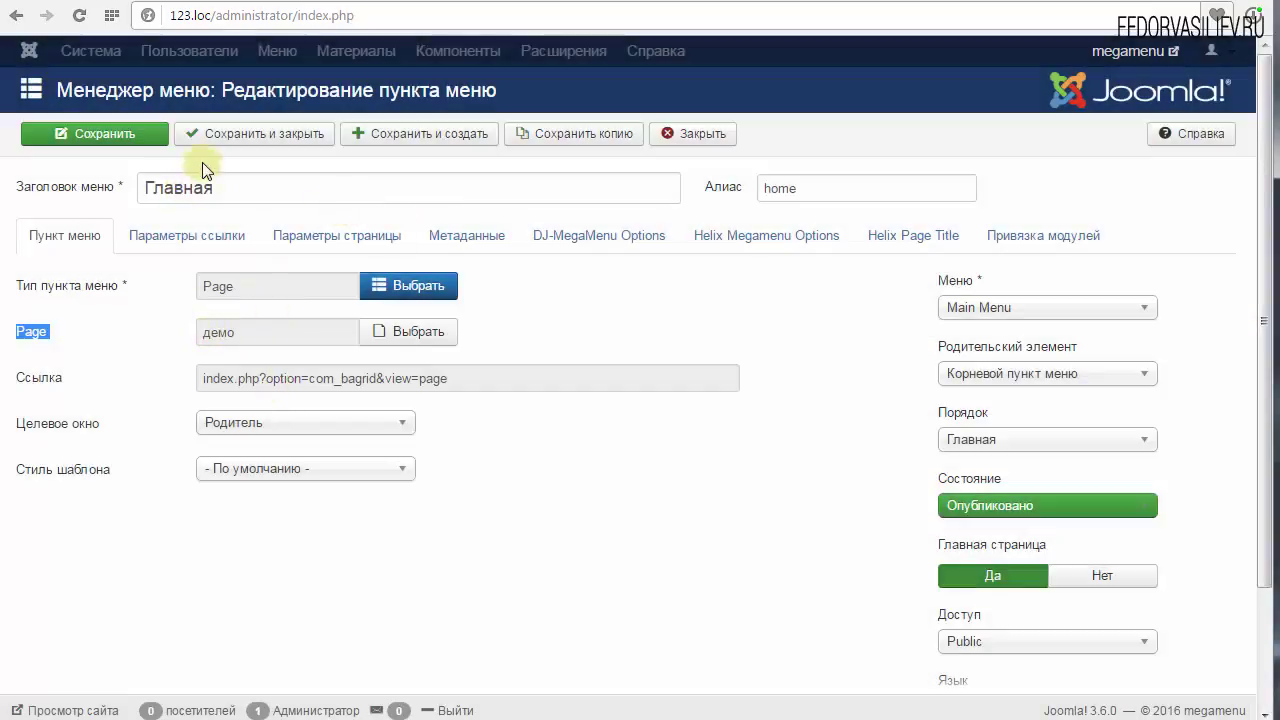
left_click(215, 143)
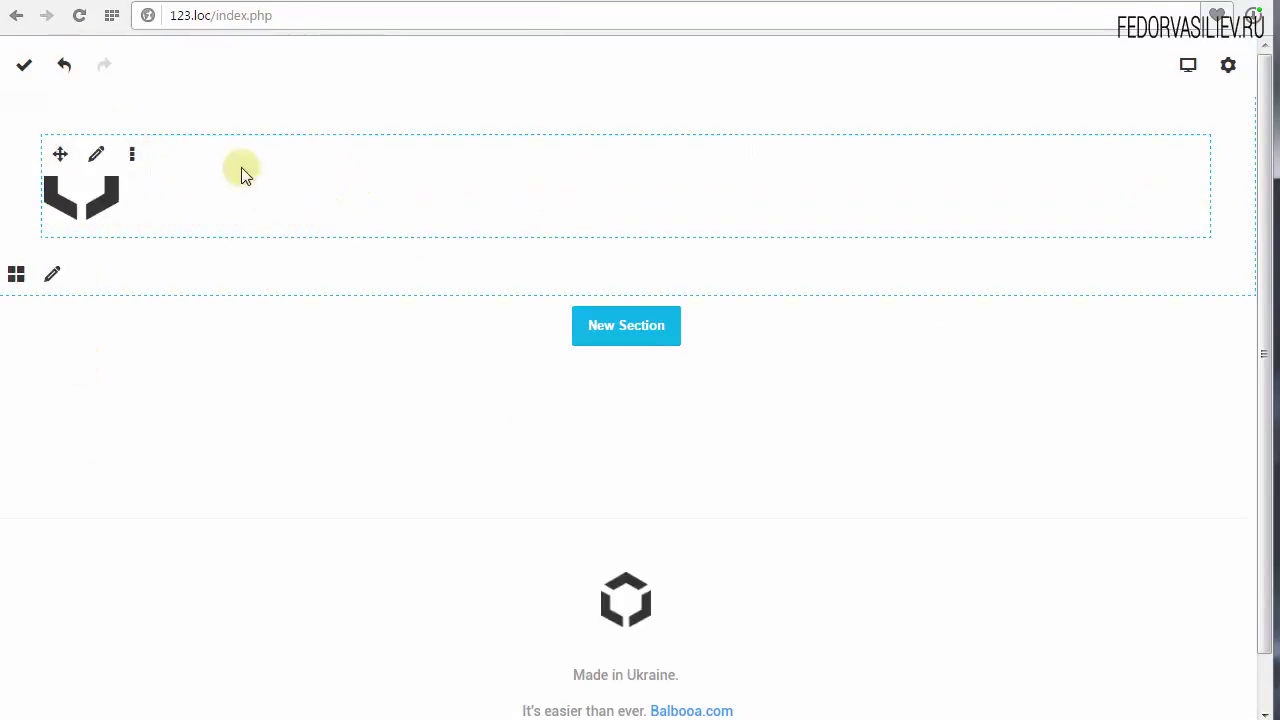
key("alt+Left")
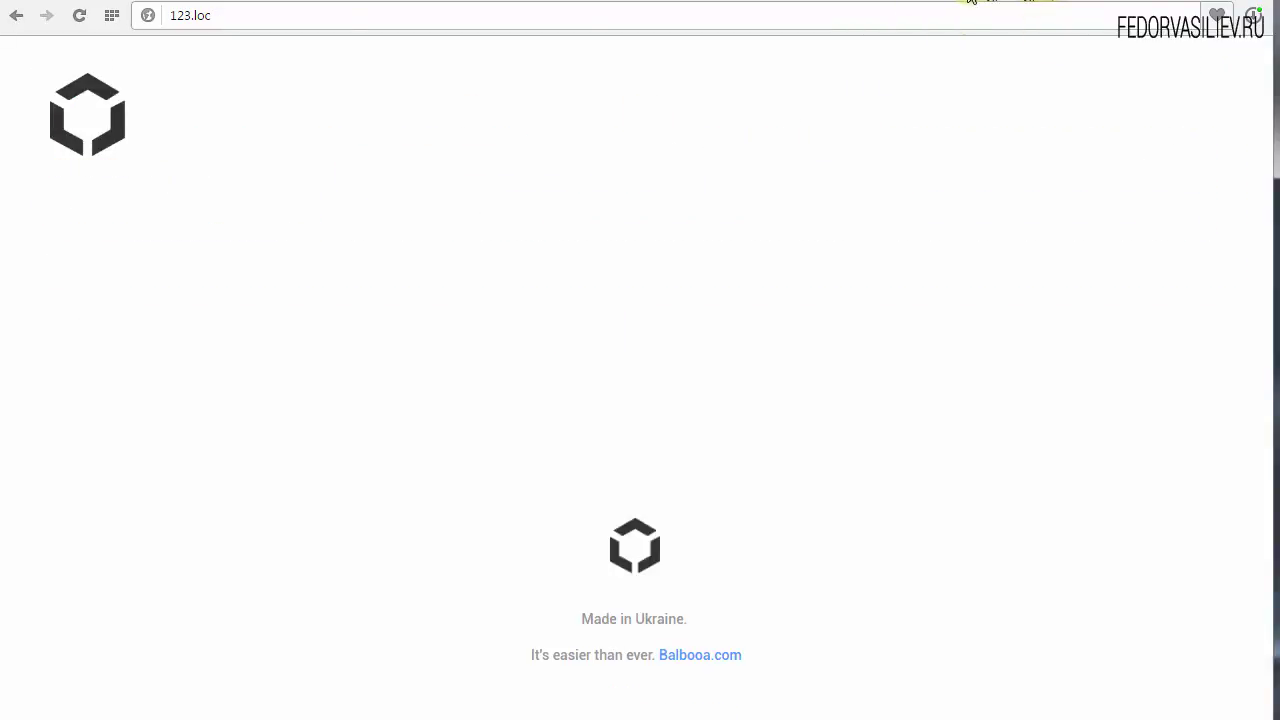
- Open the демо page from the Gridbox pages list and log in to its front-end editor
left_click(521, 51)
left_click(520, 90)
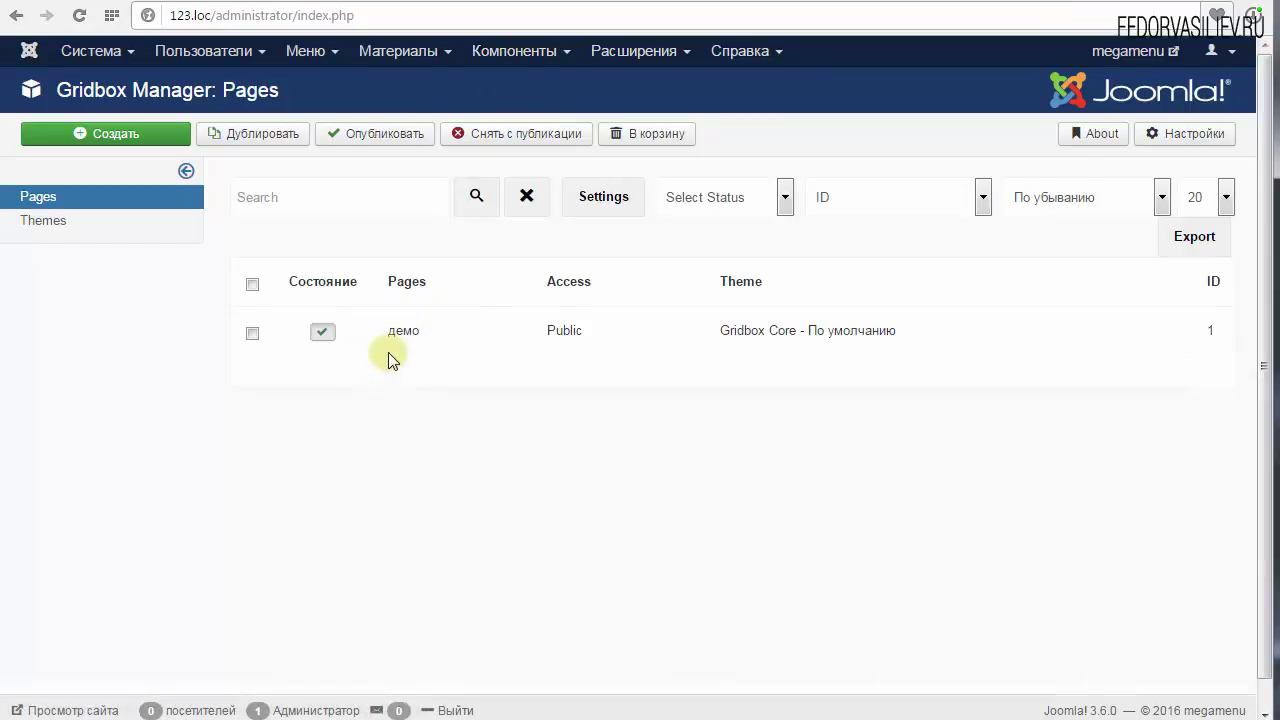
left_click(403, 331)
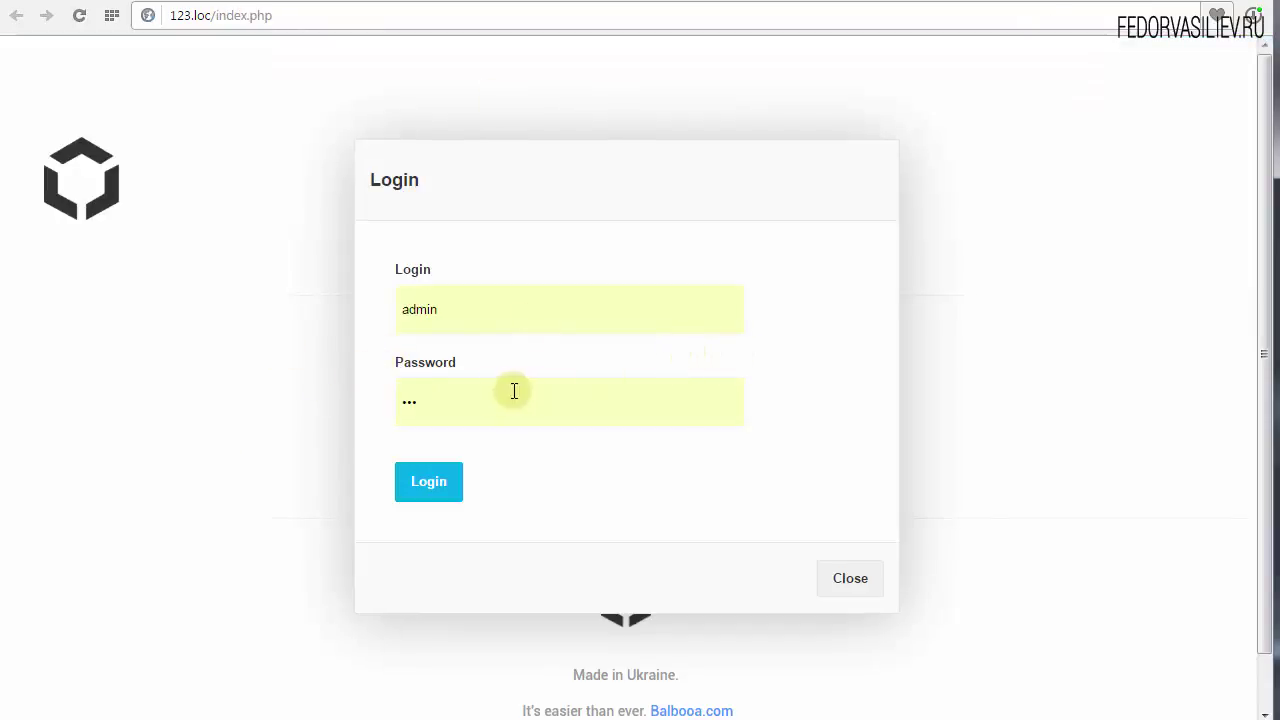
left_click(417, 492)
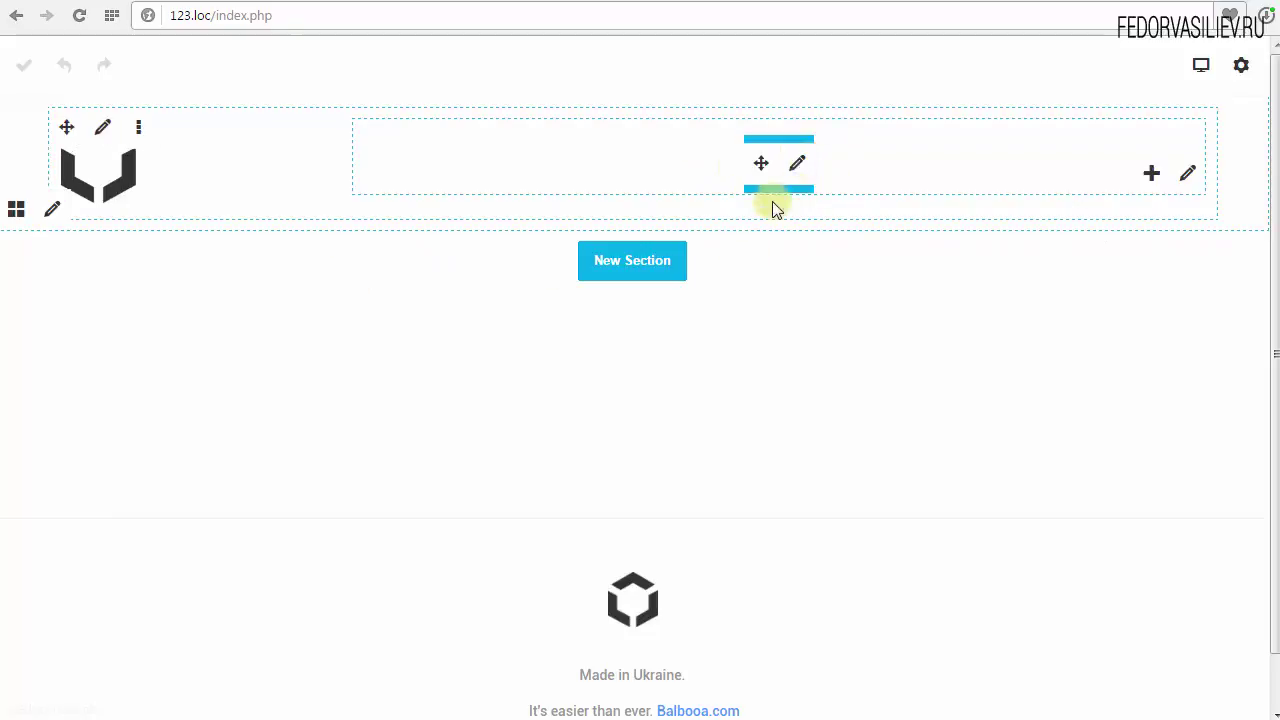
- In the header menu's options, try left and right alignment and finish with center alignment
left_click(800, 167)
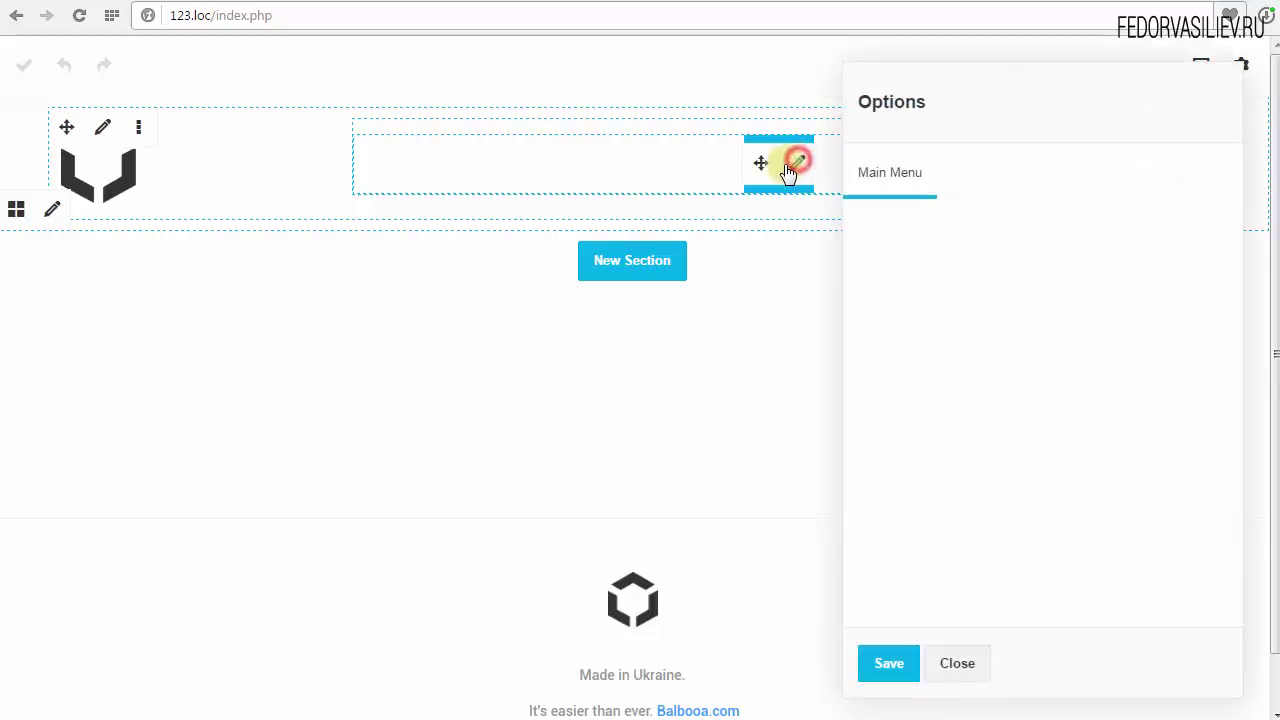
left_click(869, 249)
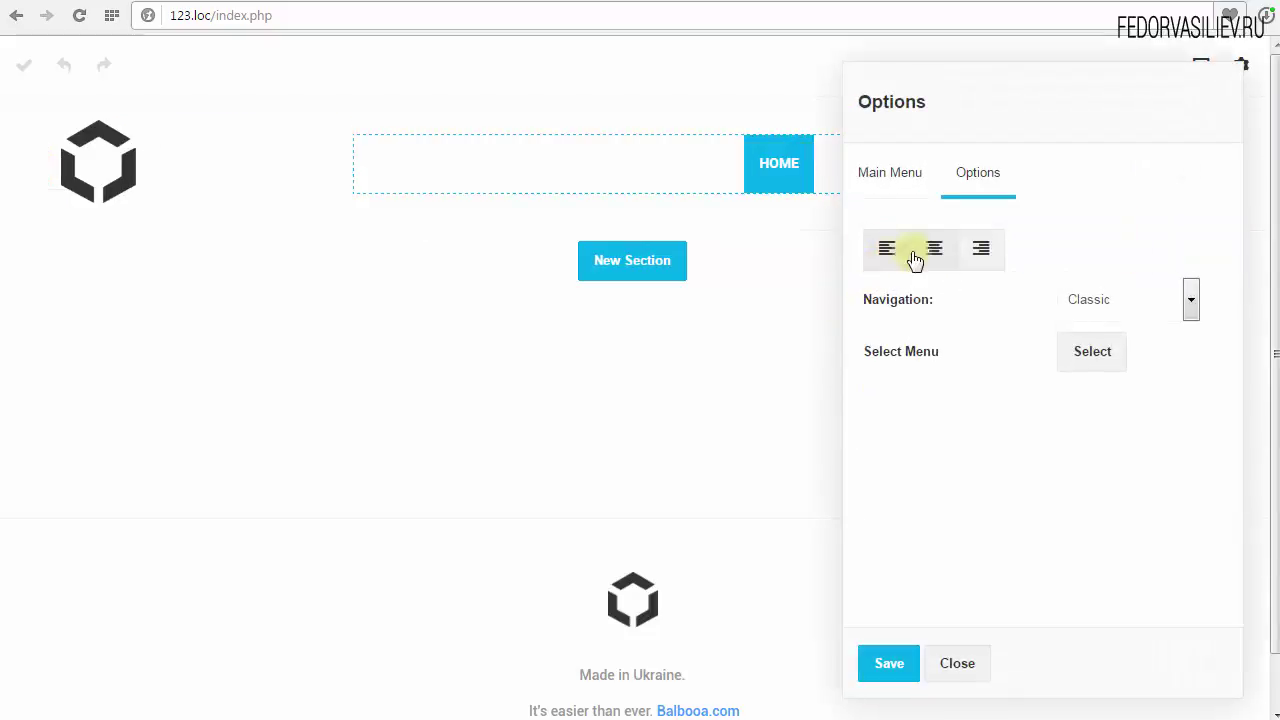
left_click(881, 256)
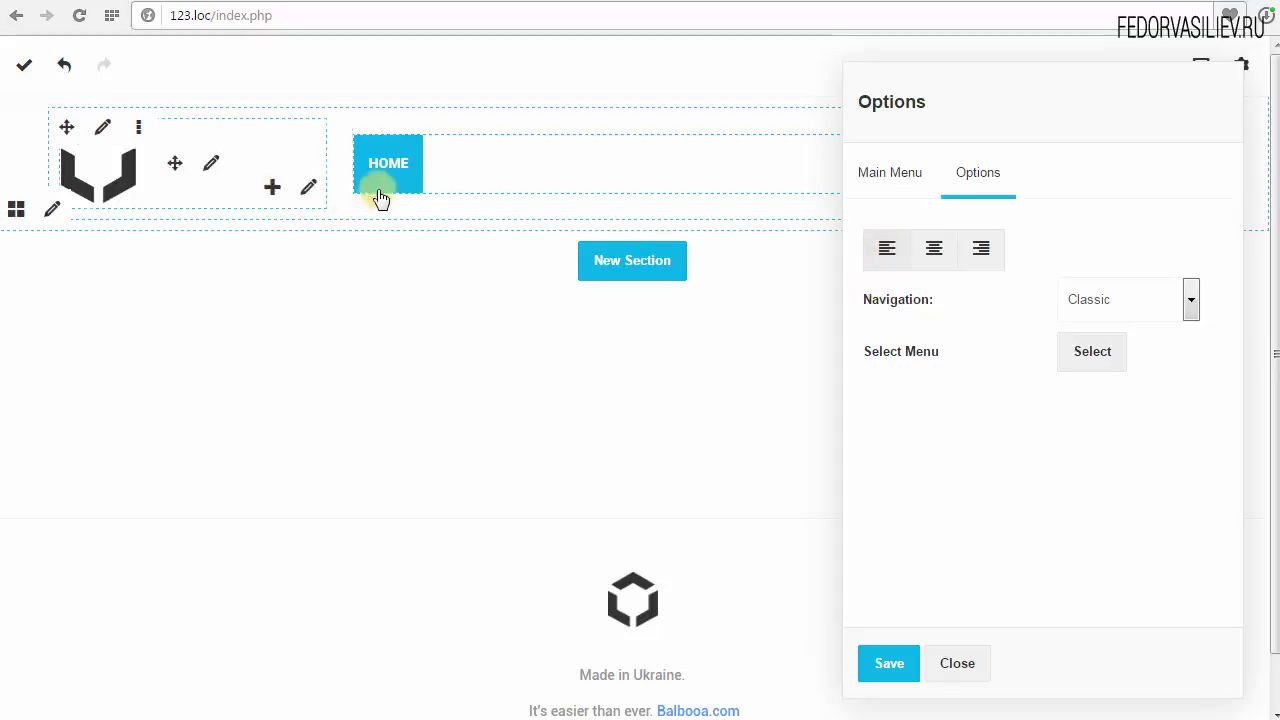
left_click(984, 250)
left_click(934, 252)
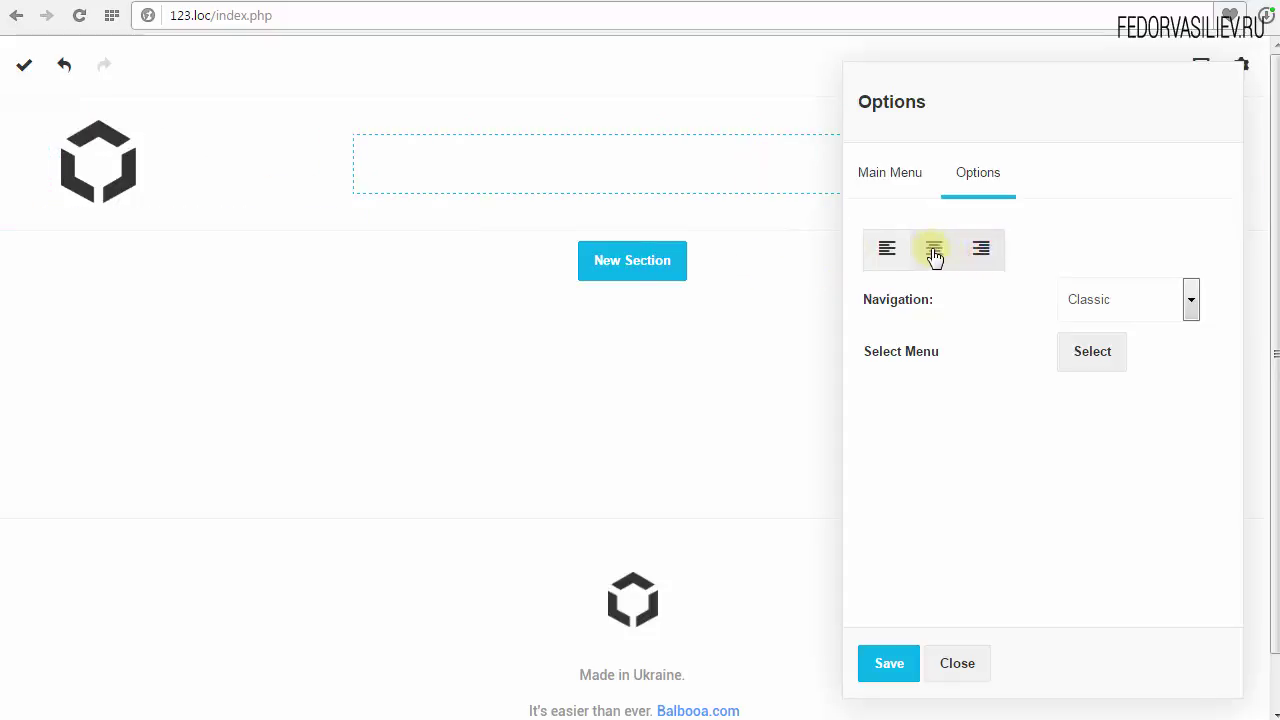
- Try the One Page navigation type for the header menu
left_click(1109, 306)
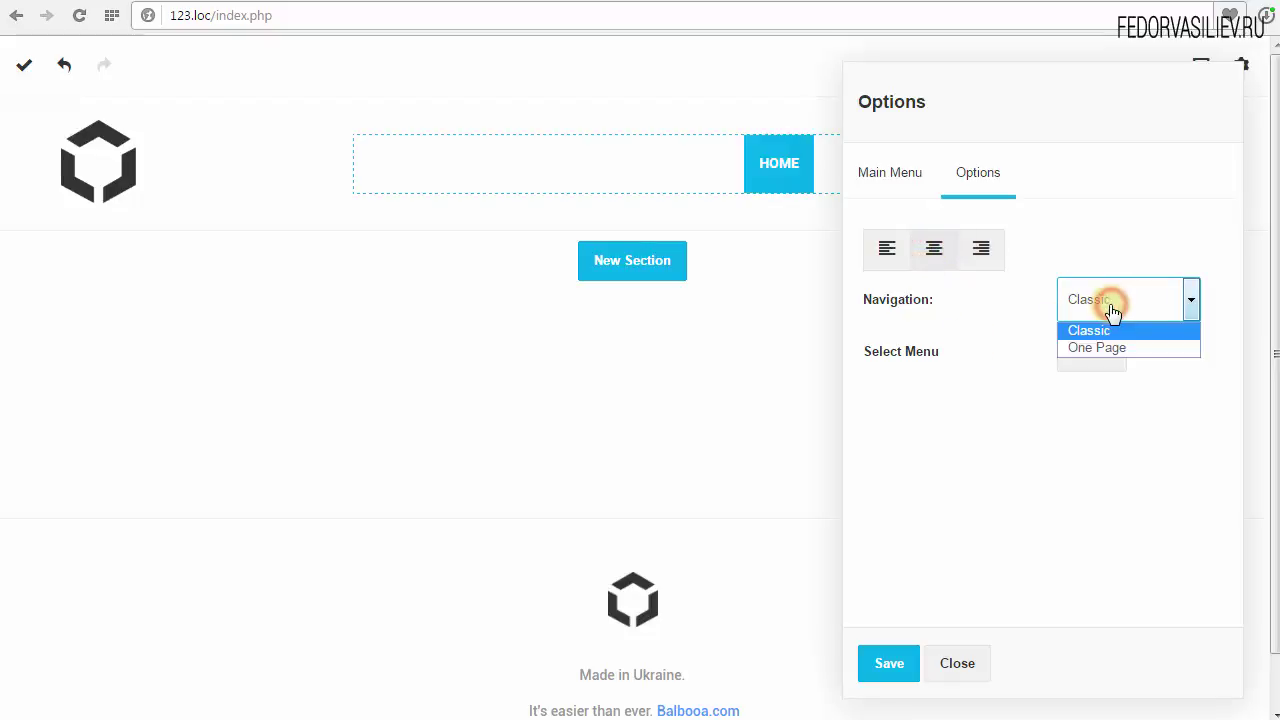
left_click(1110, 308)
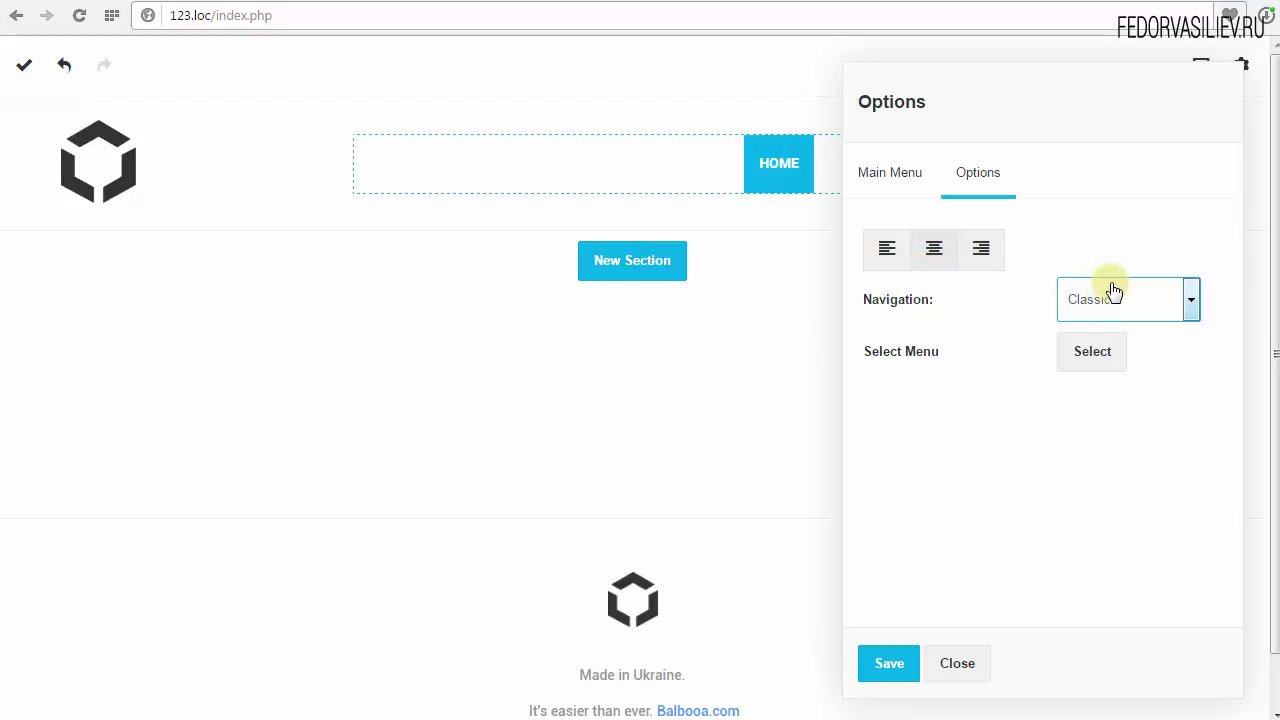
left_click(1127, 303)
left_click(1024, 315)
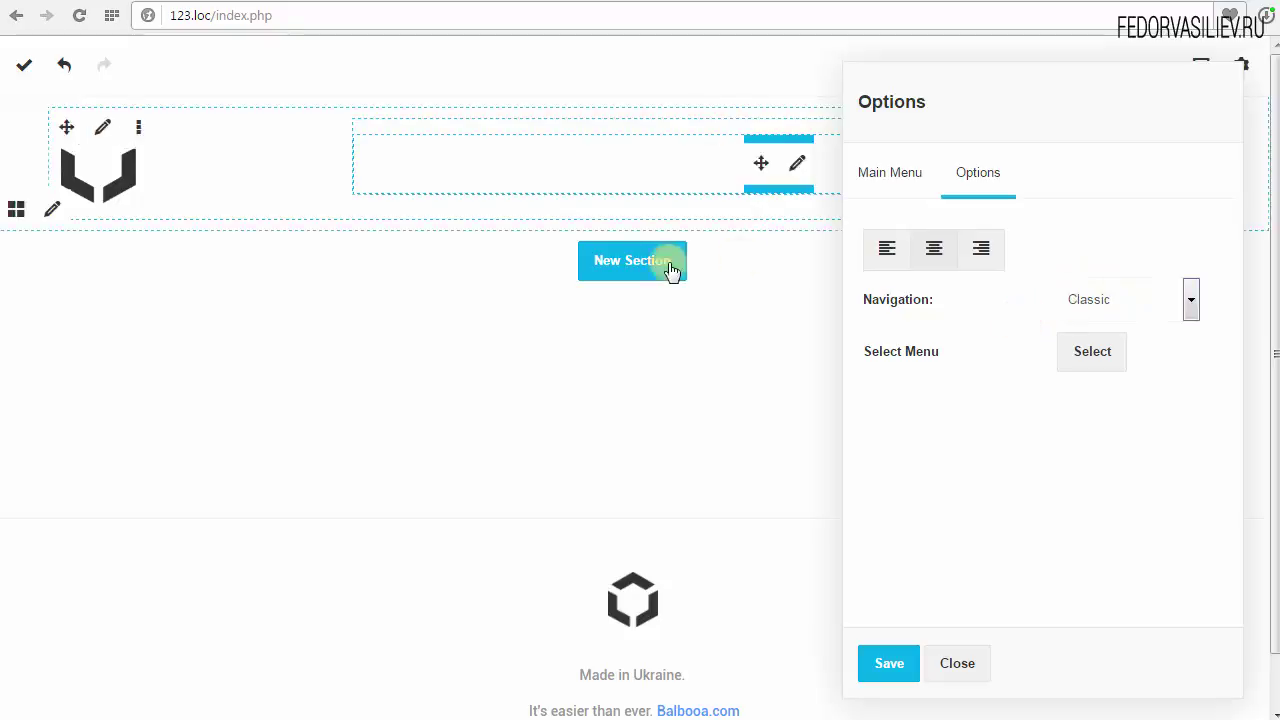
left_click(1100, 305)
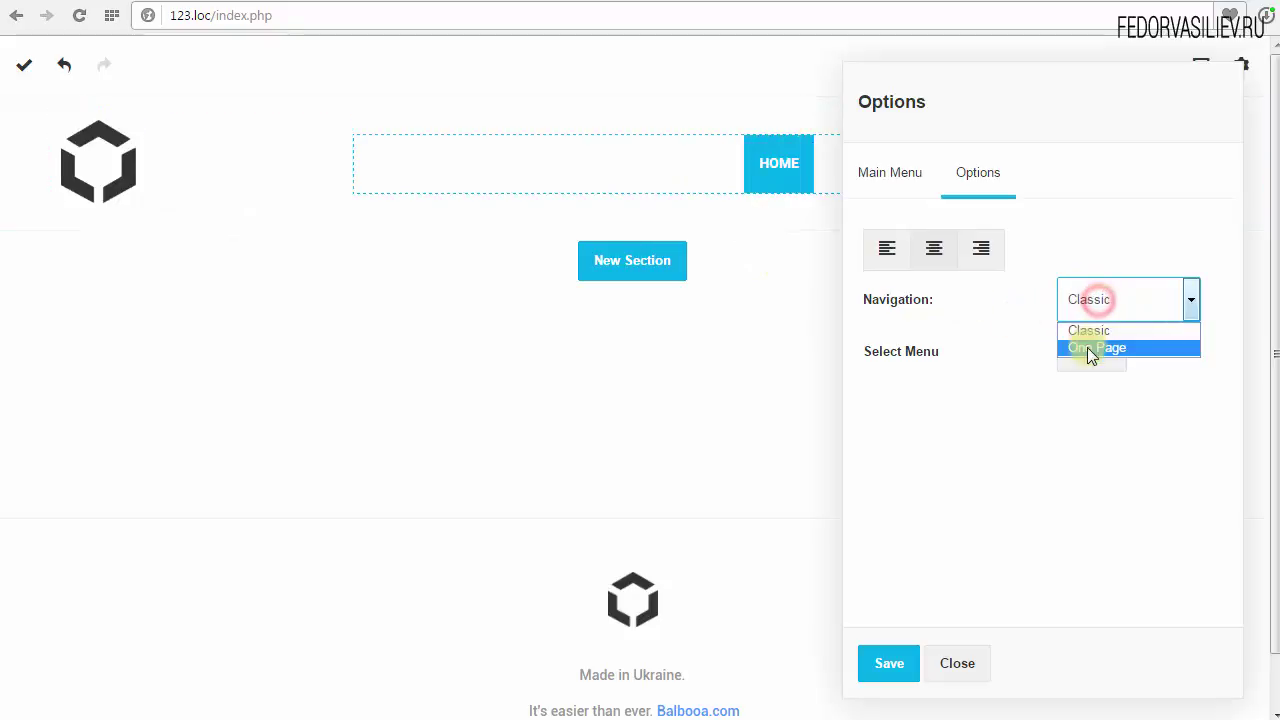
left_click(1087, 348)
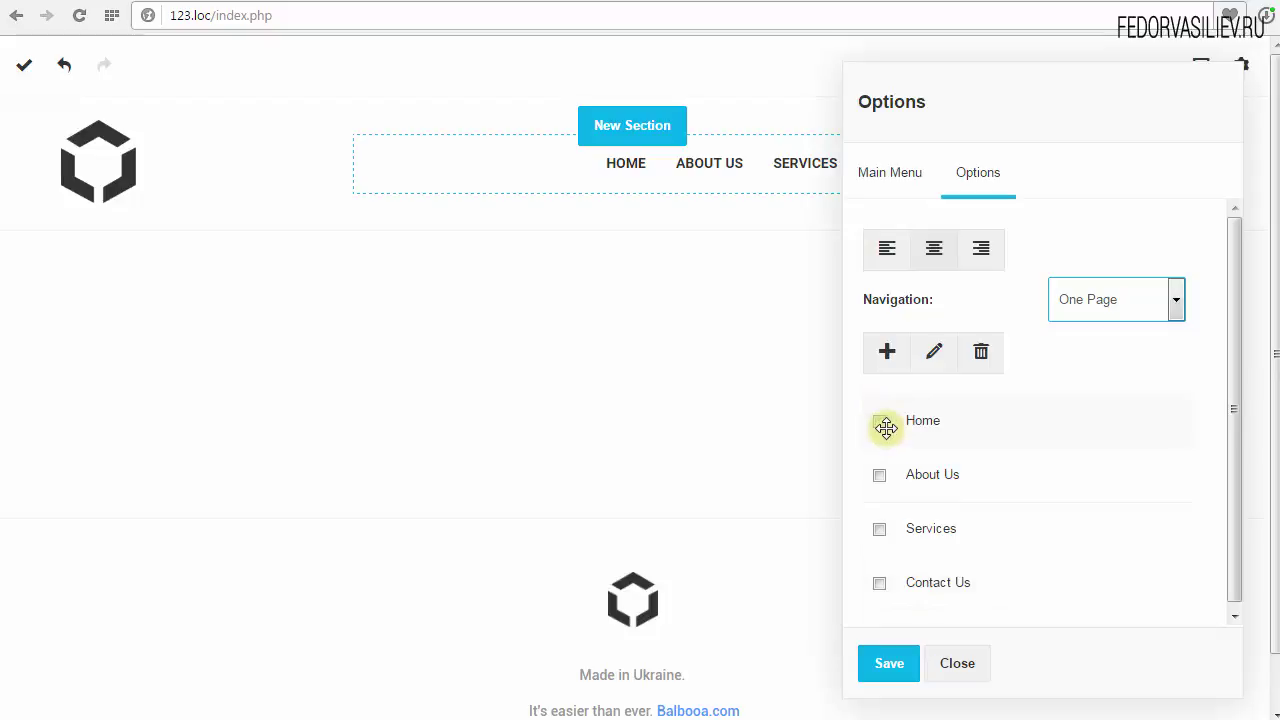
left_click(620, 170)
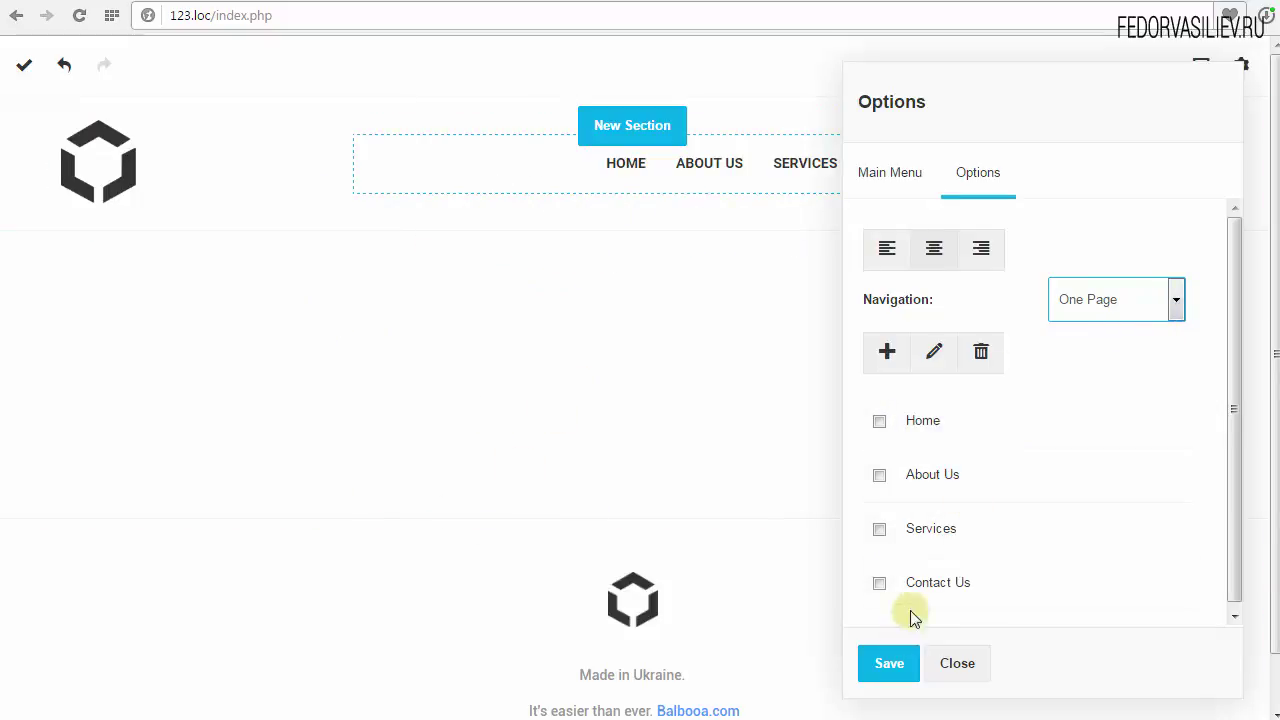
- Set the header menu's navigation type back to Classic and select the menu it displays
left_click(1145, 298)
left_click(1080, 331)
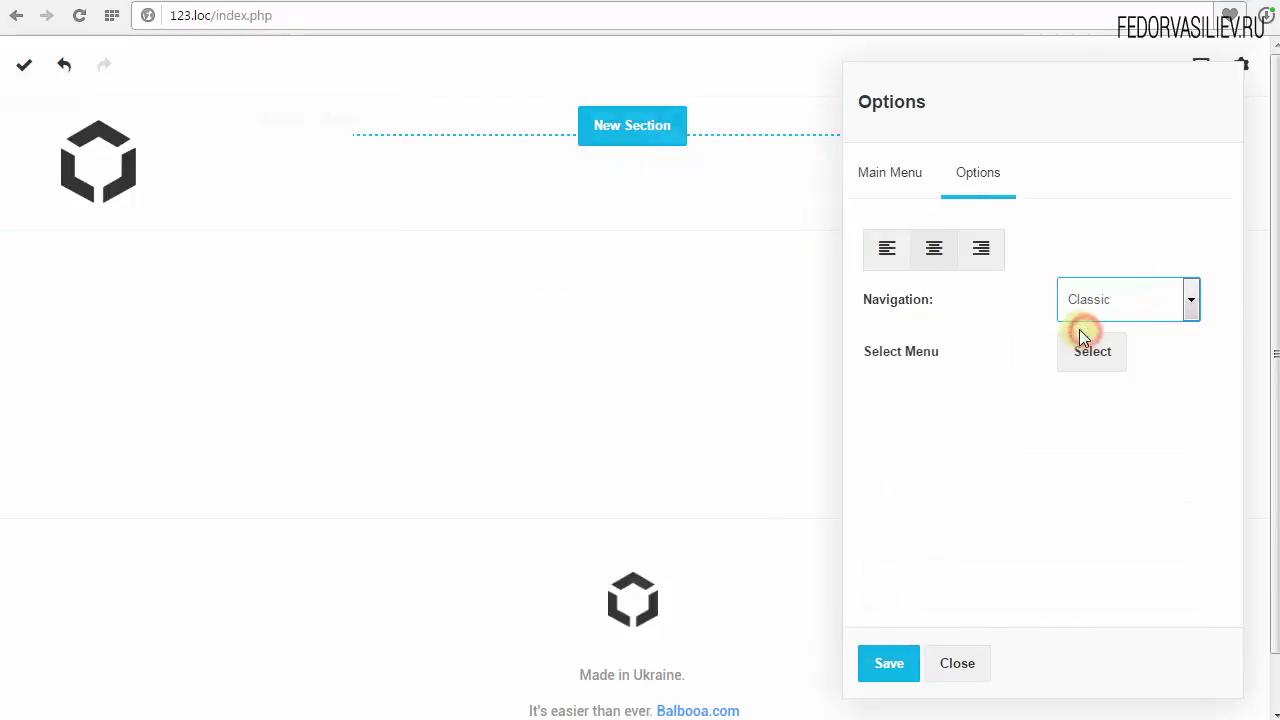
left_click(1088, 349)
left_click(357, 312)
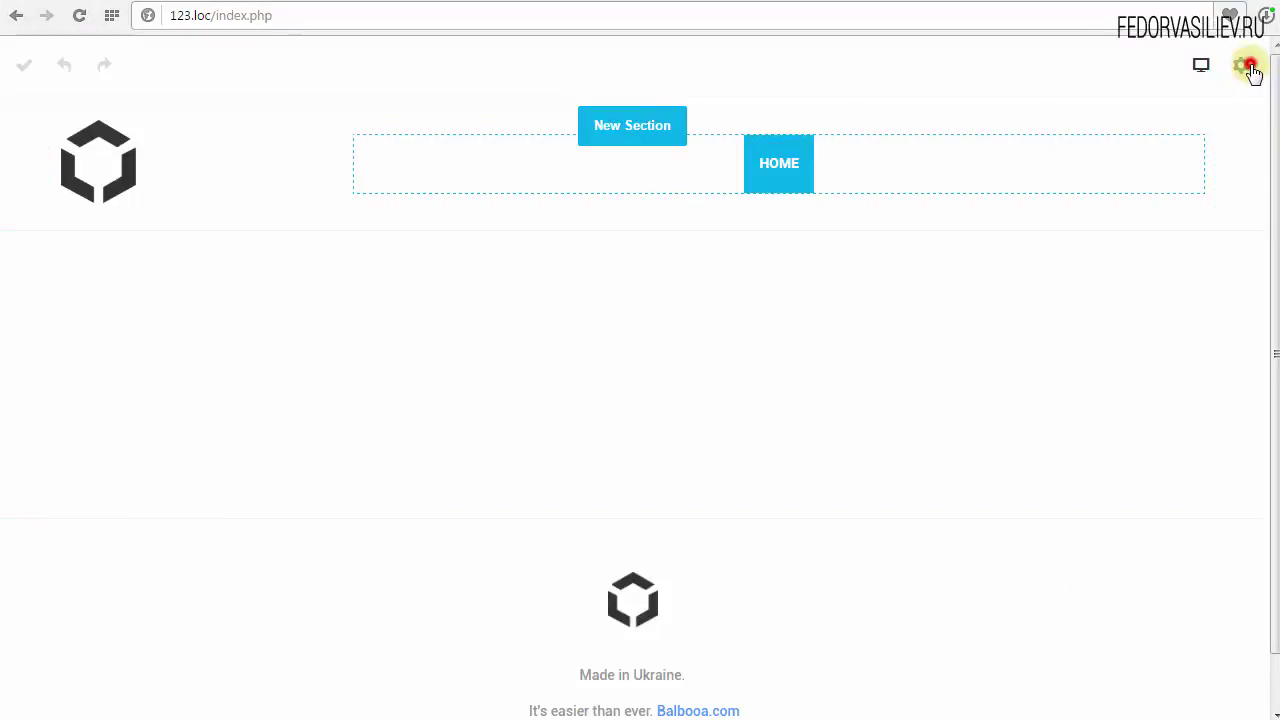
- Apply the Creative menu layout to the header in the theme configuration
left_click(1250, 68)
left_click(879, 245)
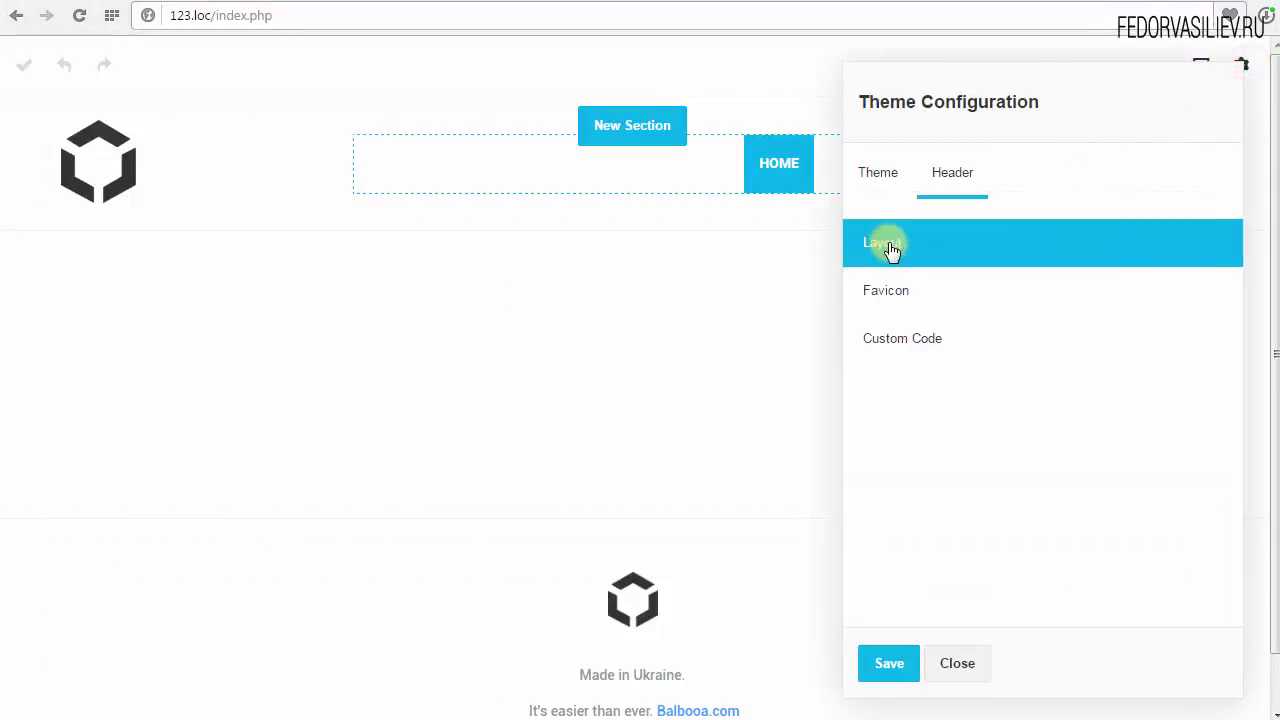
left_click(887, 245)
left_click(1078, 248)
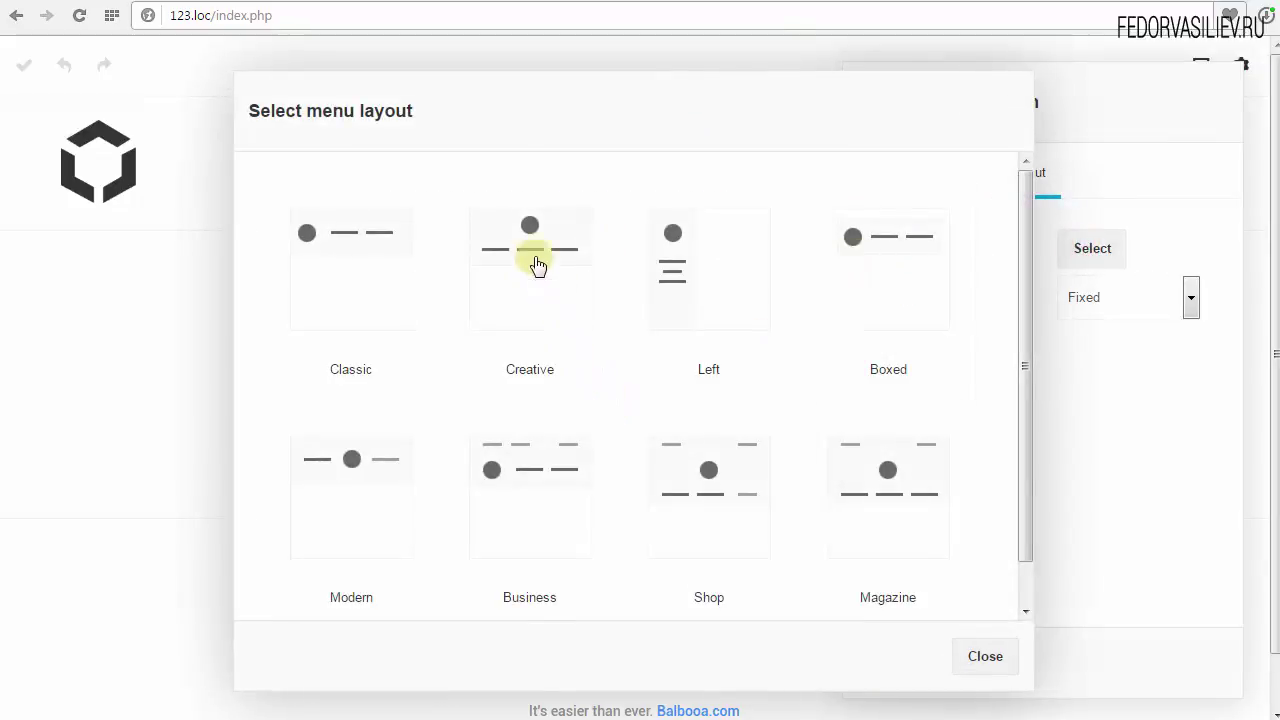
left_click(530, 230)
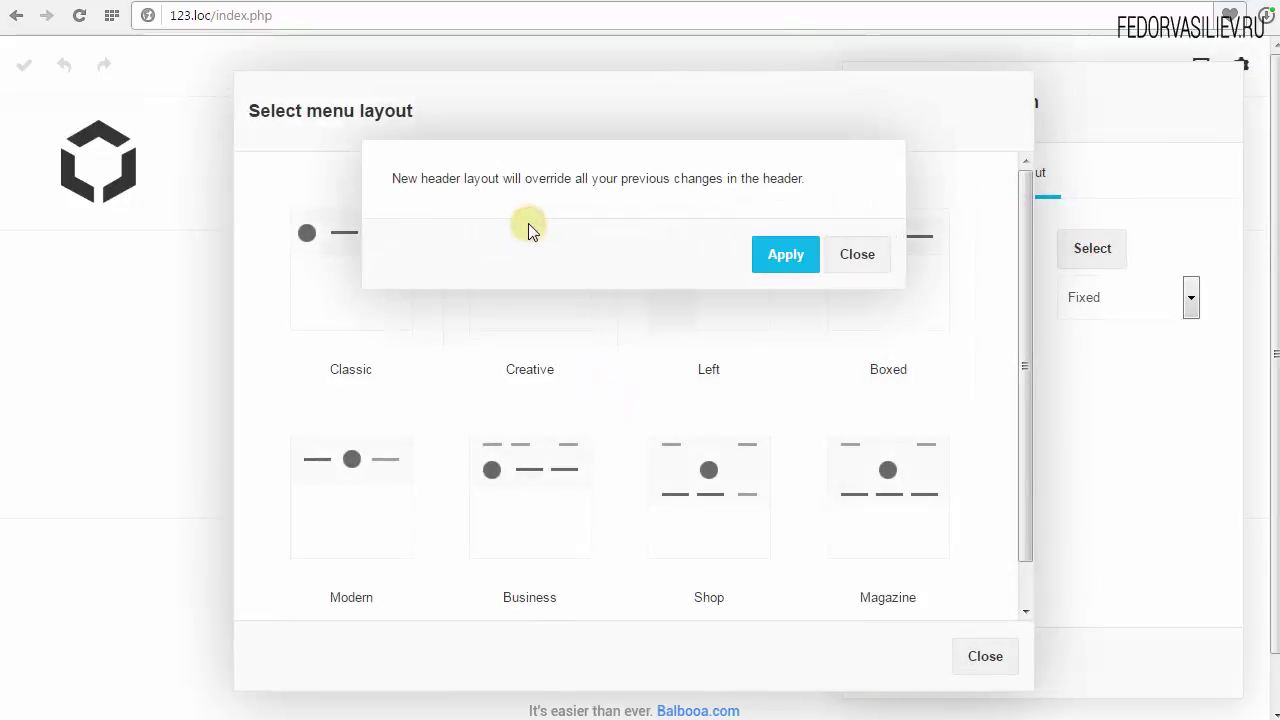
left_click(783, 256)
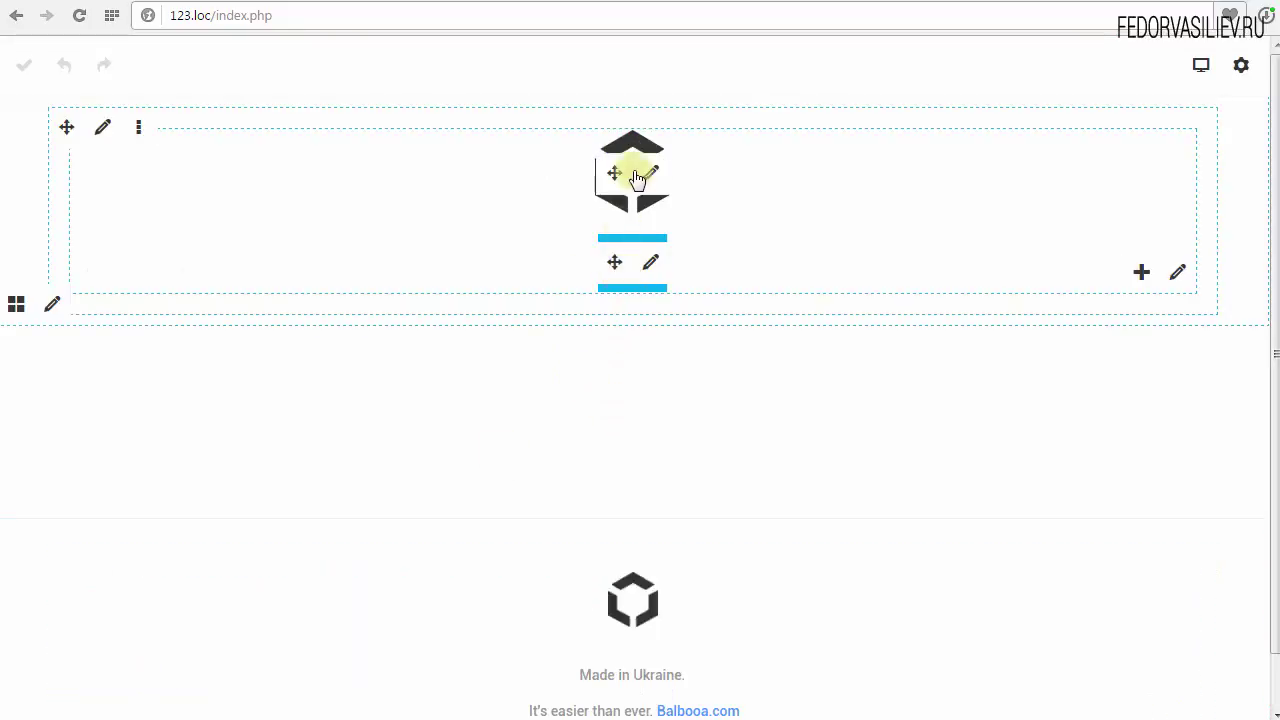
- Review the header's position options, keep Fixed and save the theme configuration
left_click(1241, 65)
left_click(943, 245)
left_click(886, 249)
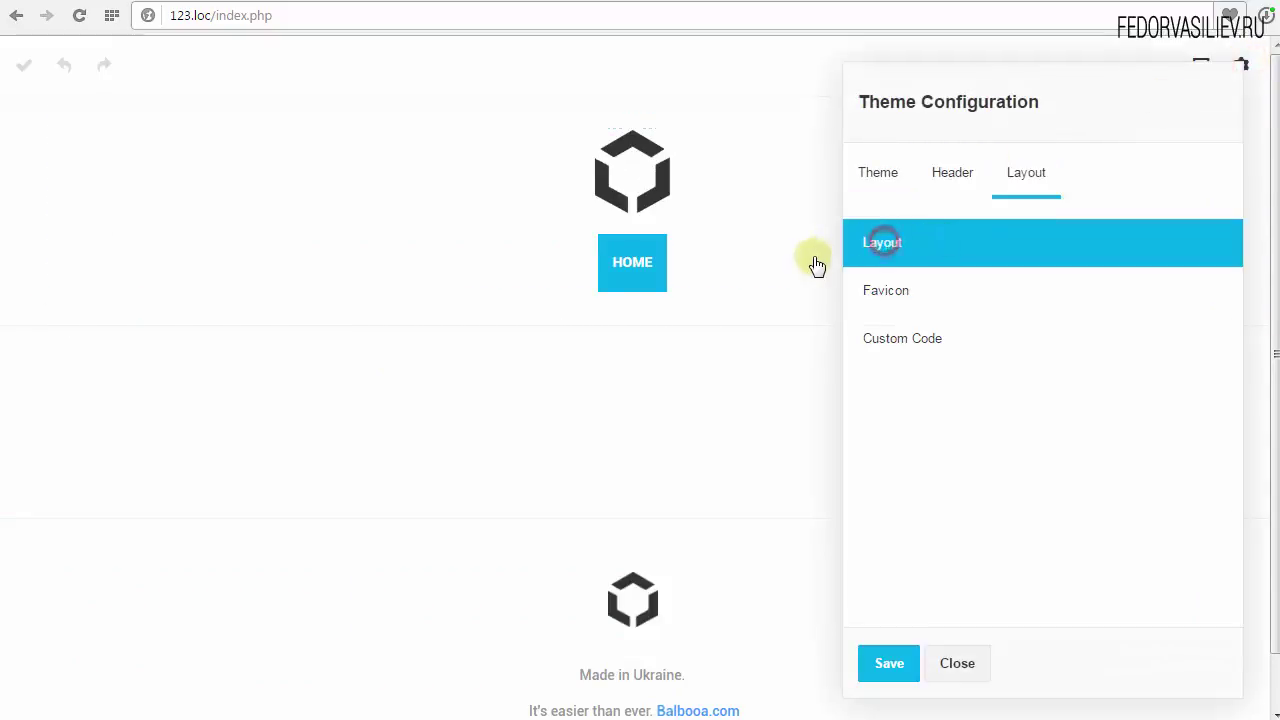
left_click(1100, 305)
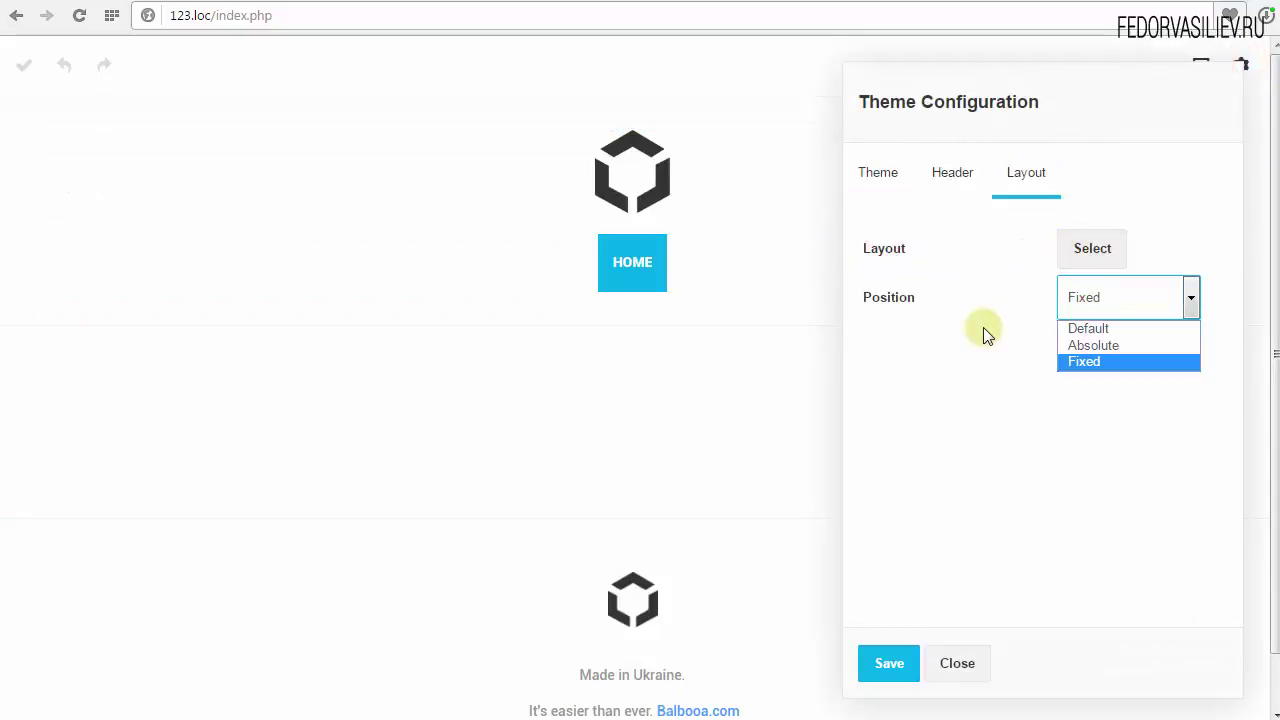
left_click(1009, 298)
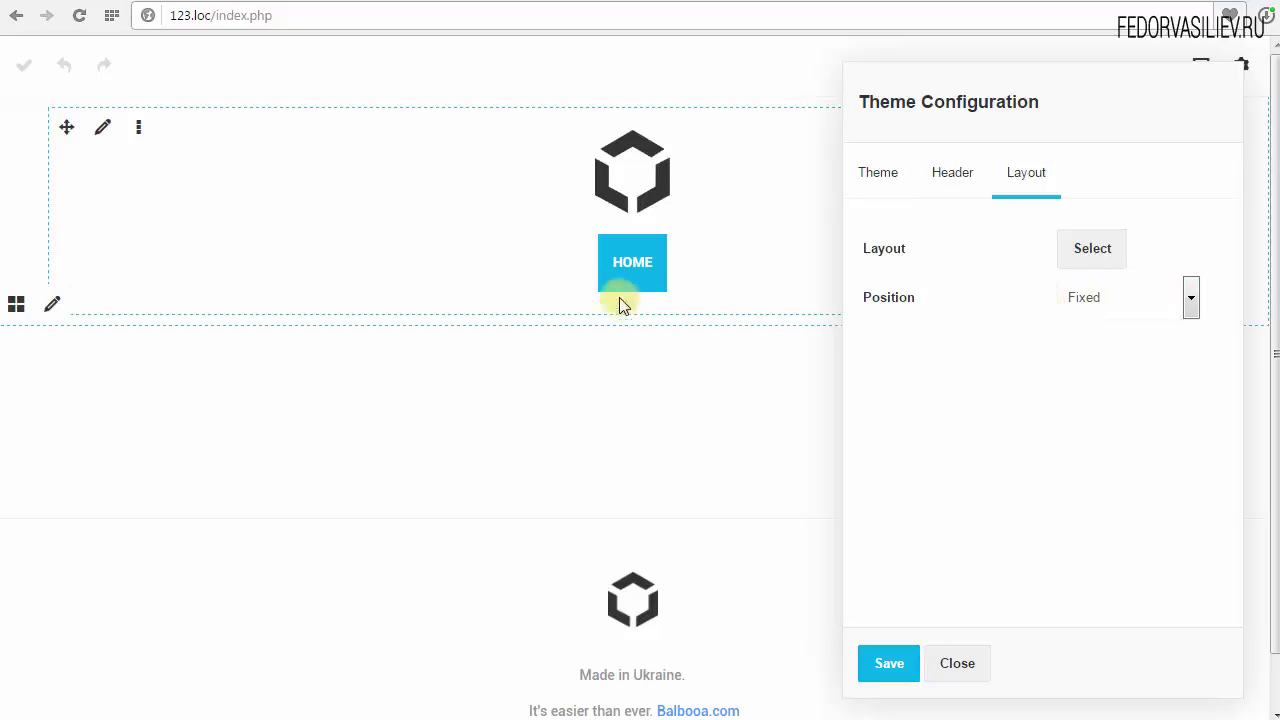
left_click(1138, 292)
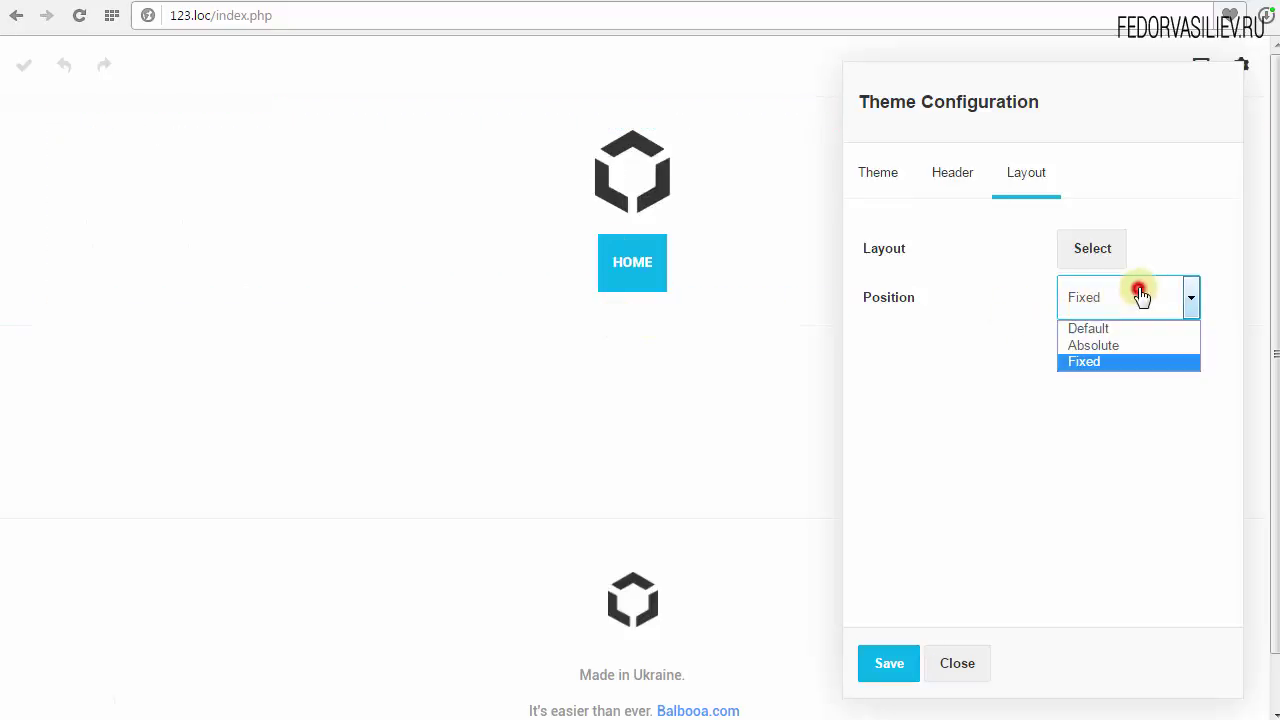
left_click(1134, 300)
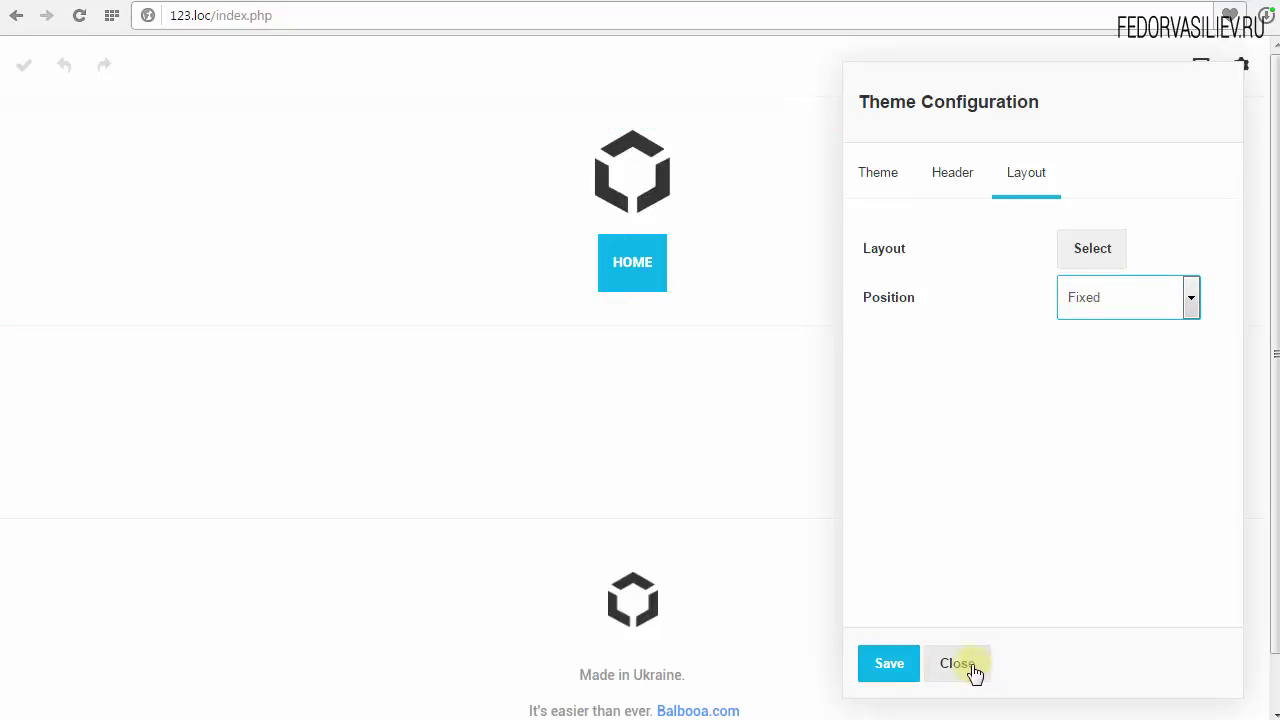
left_click(870, 676)
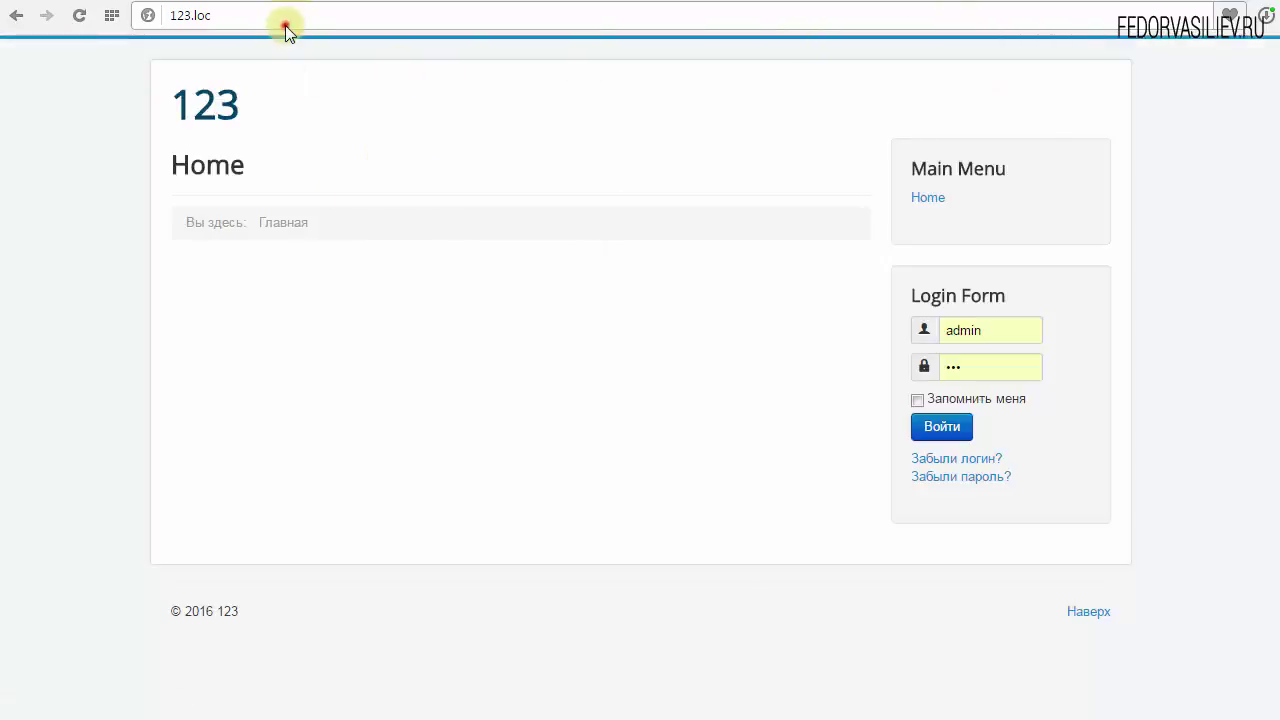
- Reload the site's front page at 123.loc and follow the Home link in its header menu
left_click(251, 16)
left_click(220, 14)
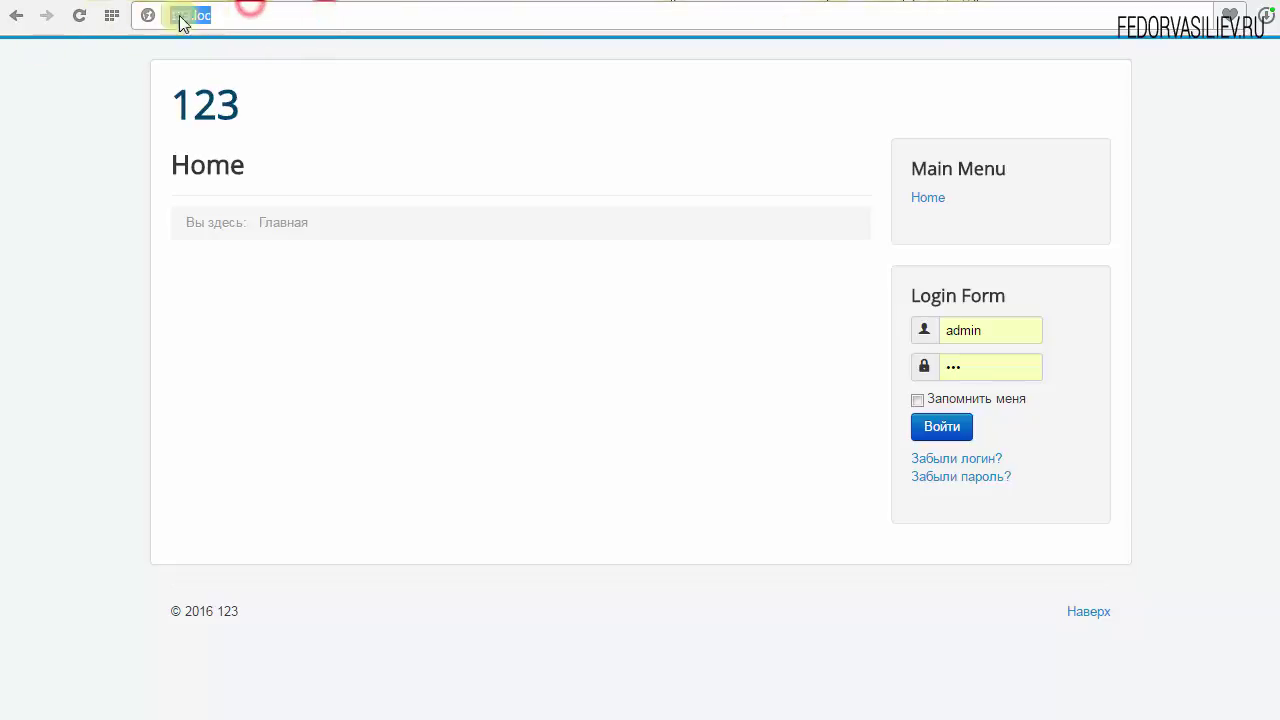
left_click(79, 15)
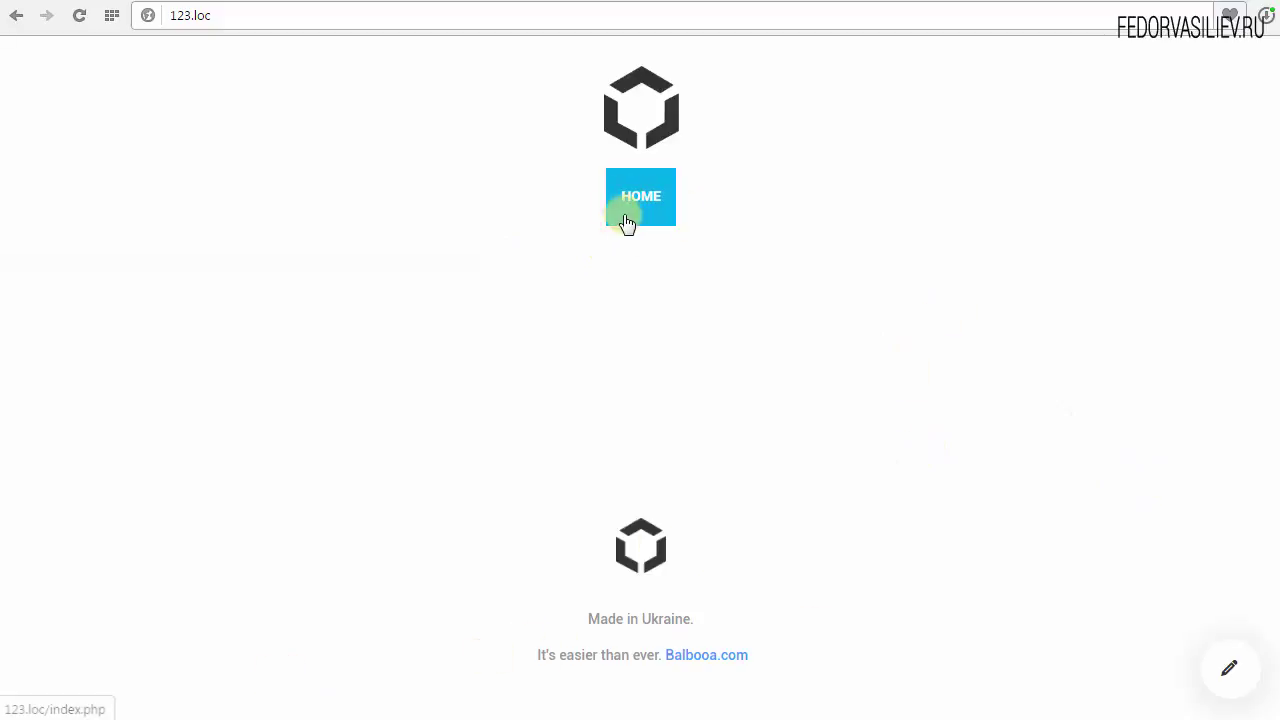
left_click(668, 208)
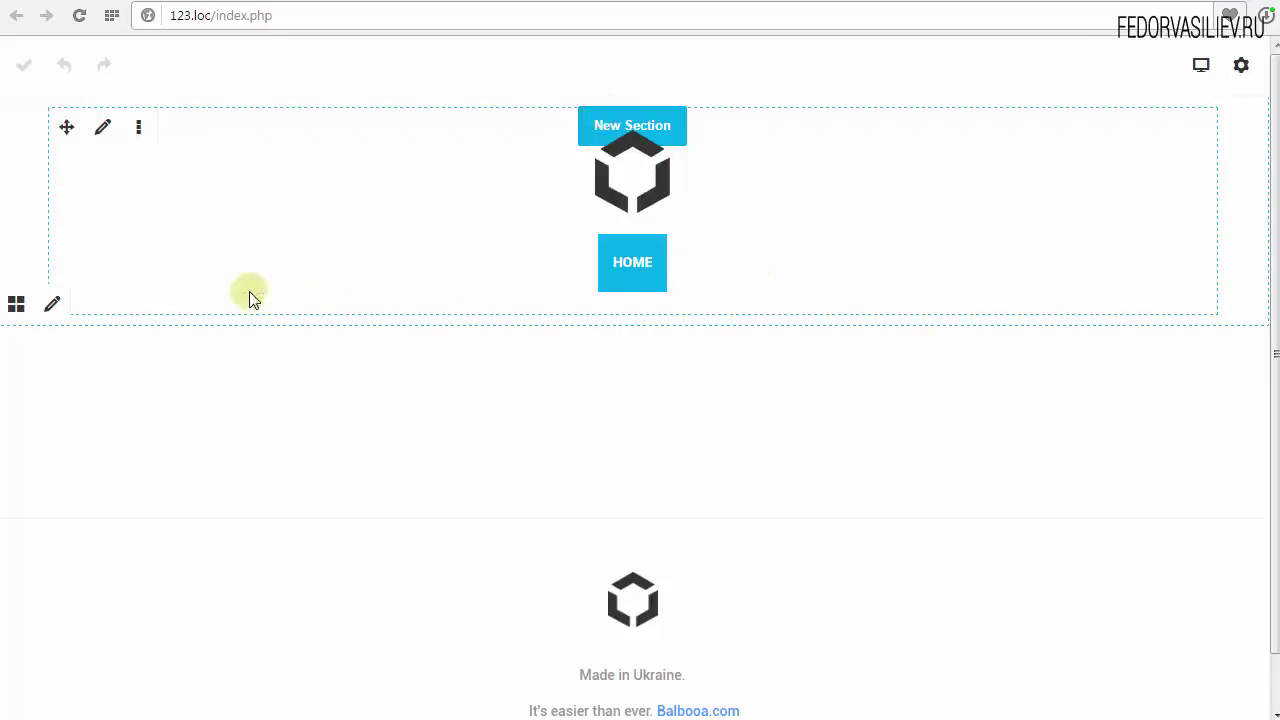
- Set the header layout's position to Default and save the theme configuration
left_click(1245, 68)
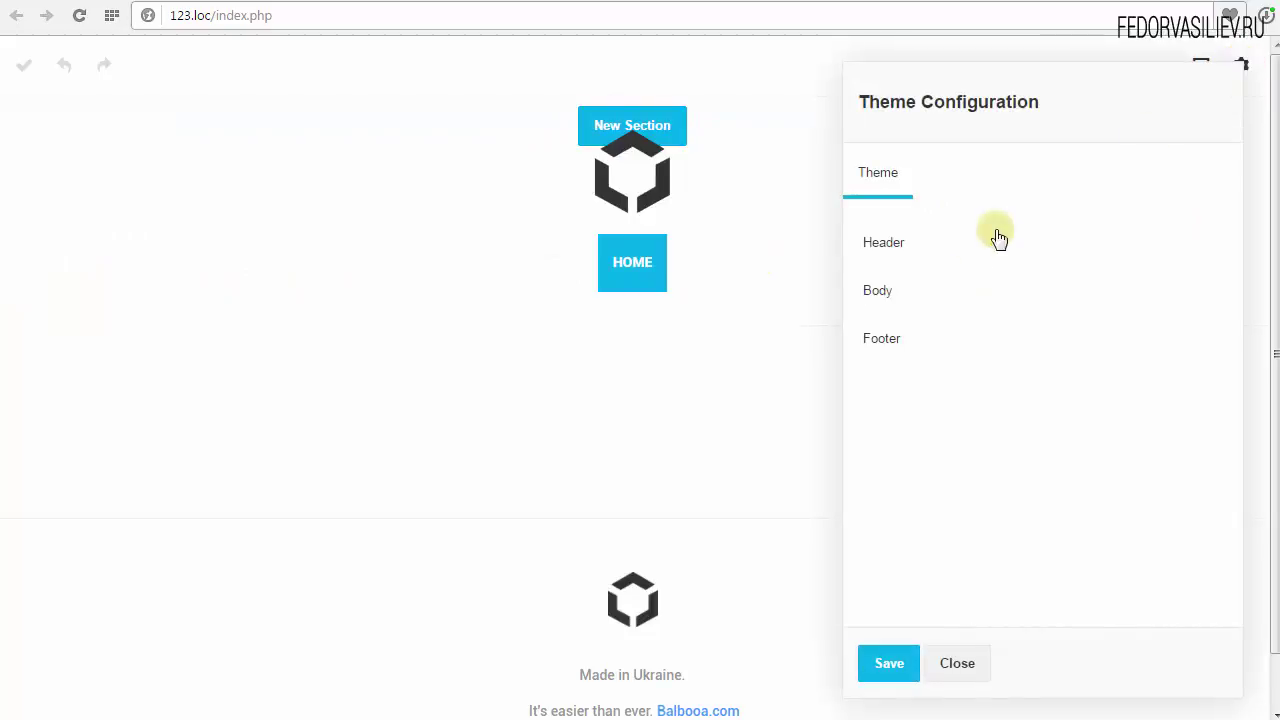
left_click(929, 247)
left_click(897, 252)
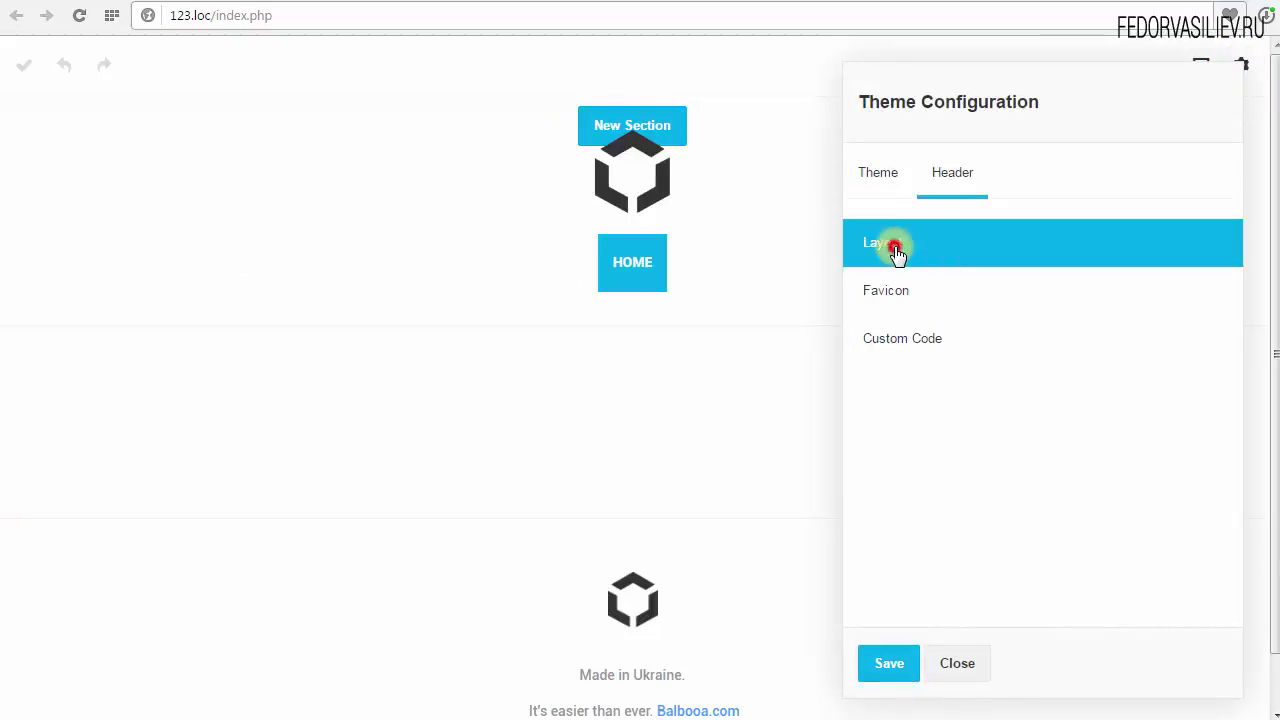
left_click(1100, 302)
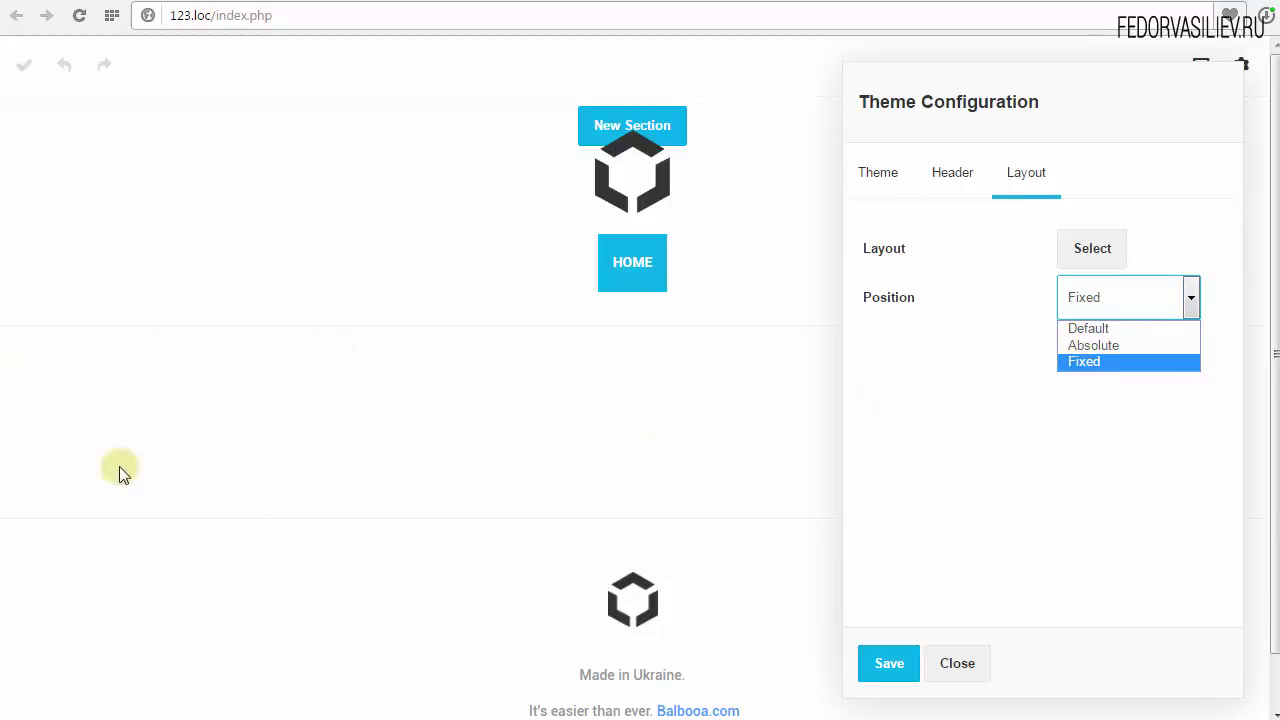
left_click(1097, 329)
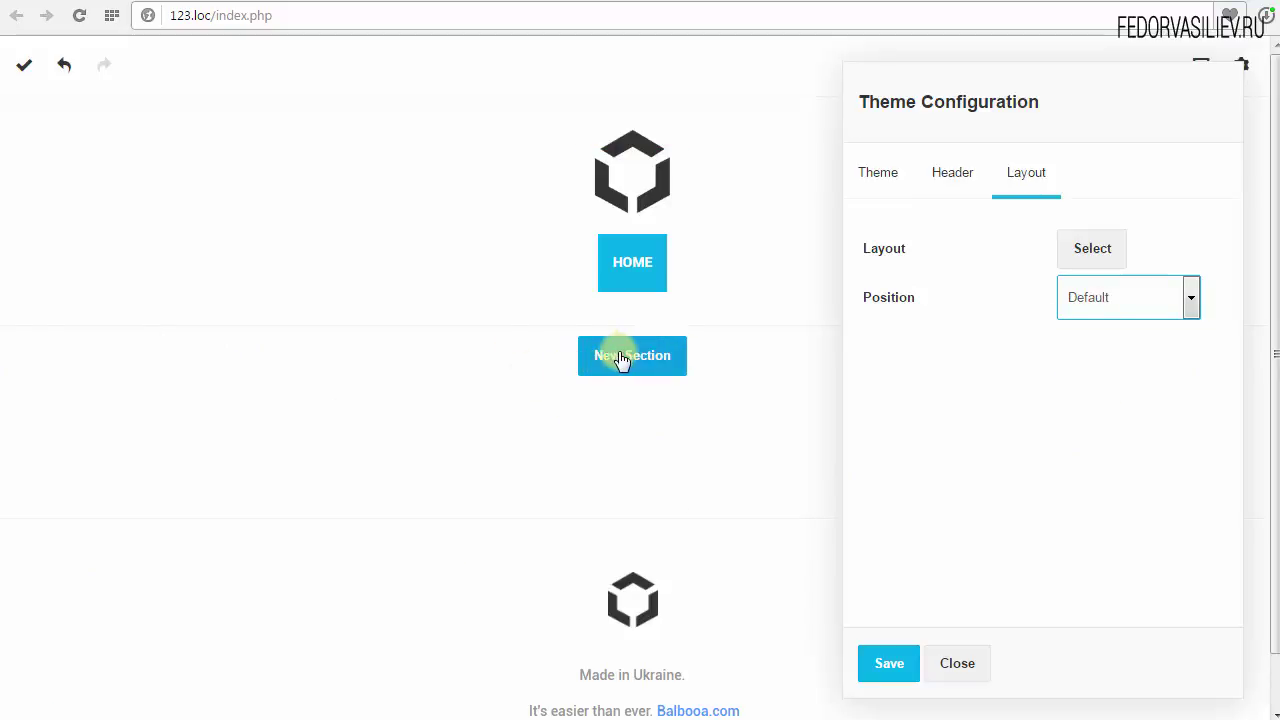
left_click(880, 668)
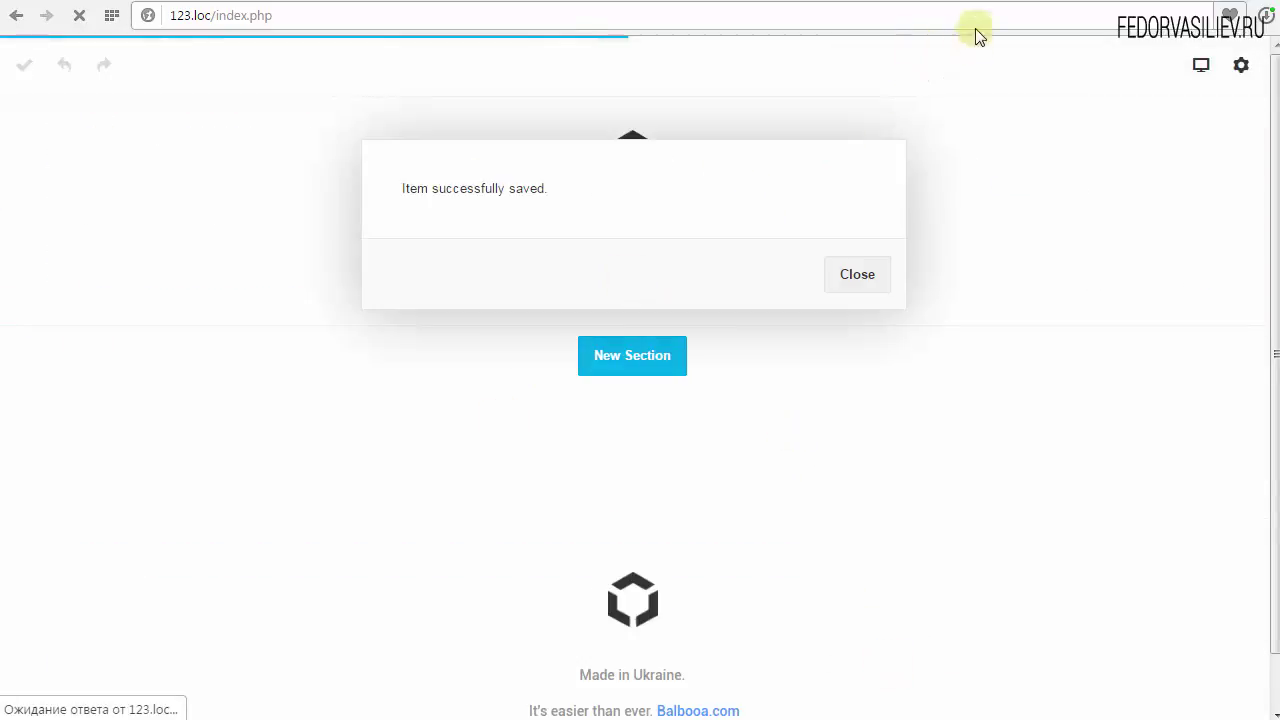
- Switch to the Tasty restaurant theme demo on balbooa.com and follow its Menu link
left_click(965, 5)
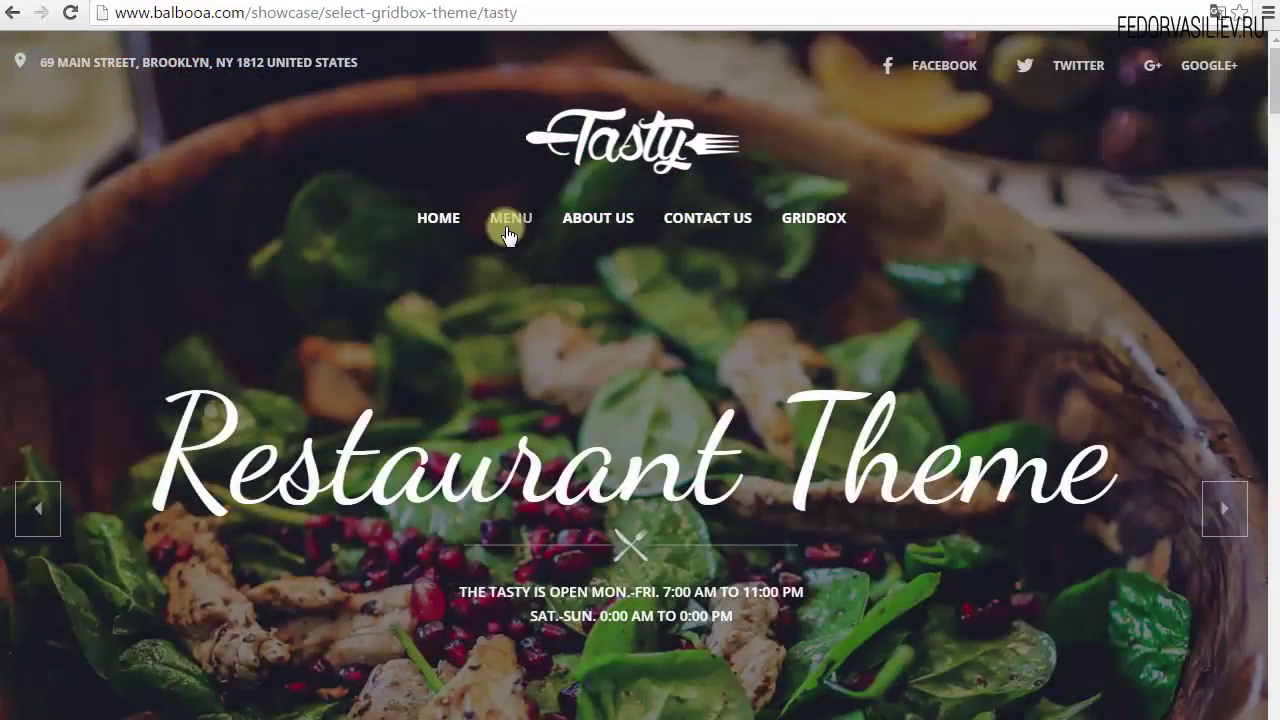
left_click(508, 225)
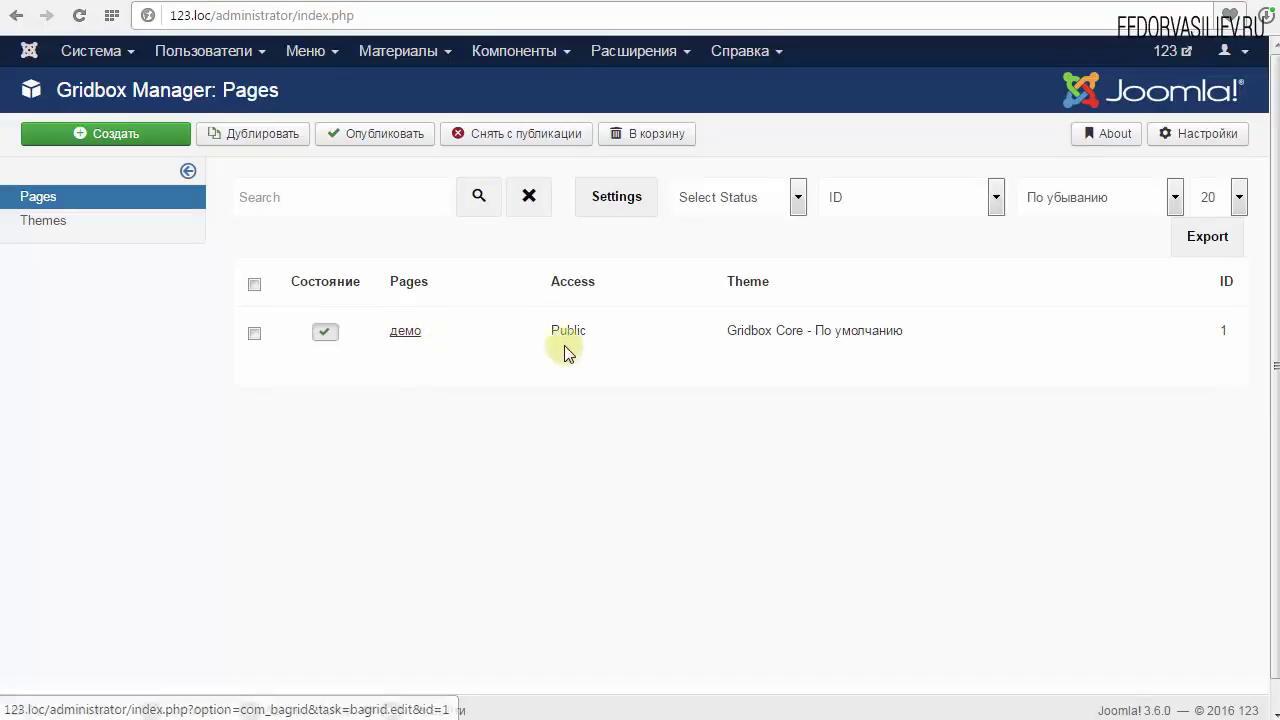
- Create a Gridbox page titled меню from the Joomla pages manager and refresh the pages list
left_click(77, 133)
left_click(501, 298)
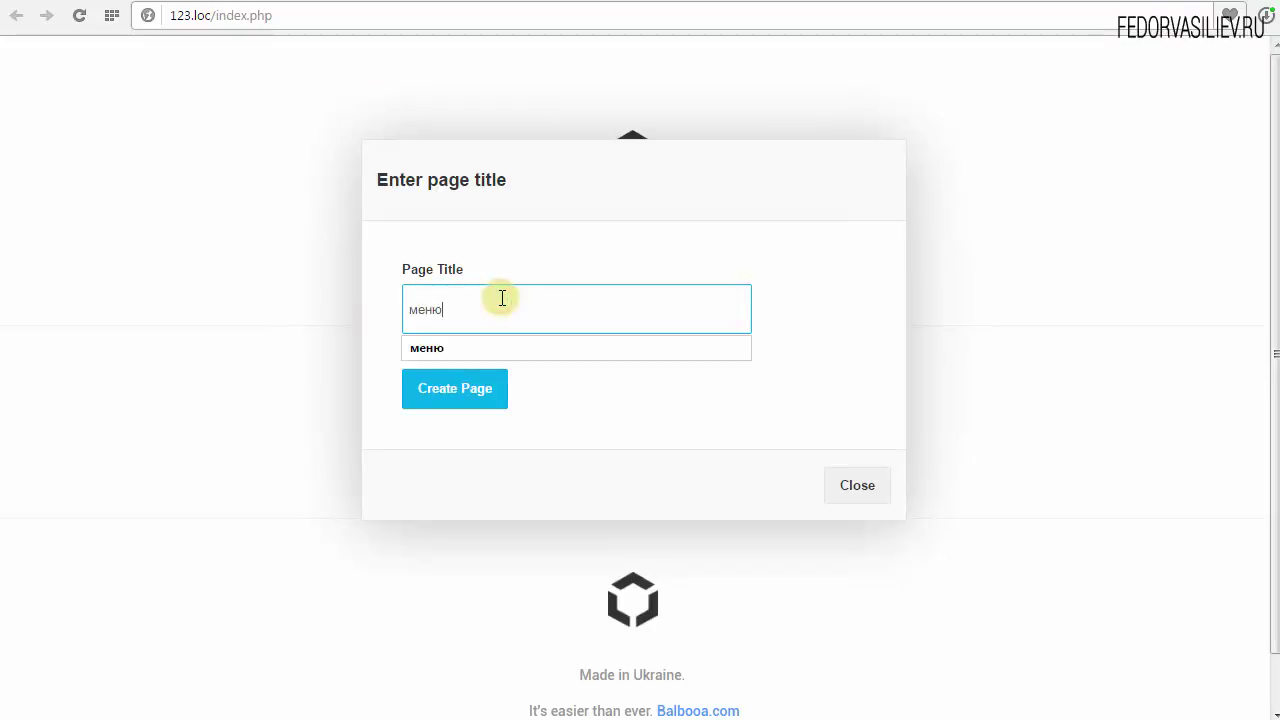
left_click(462, 392)
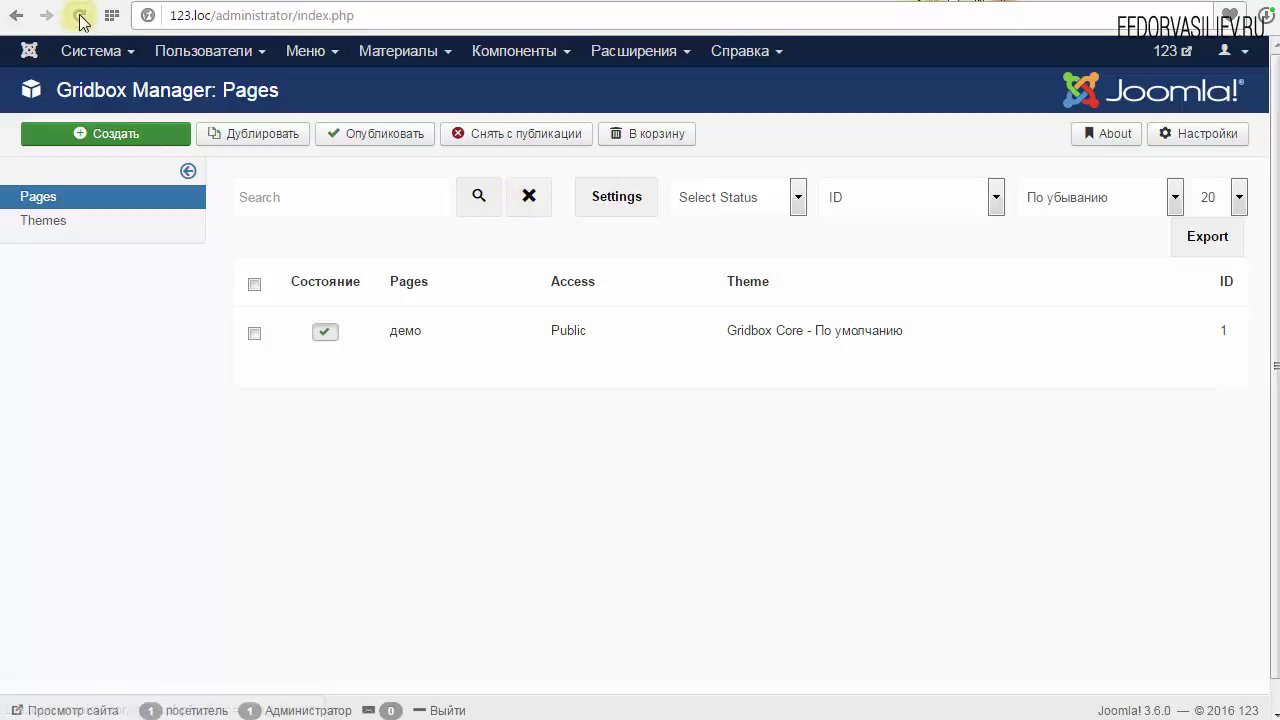
left_click(79, 15)
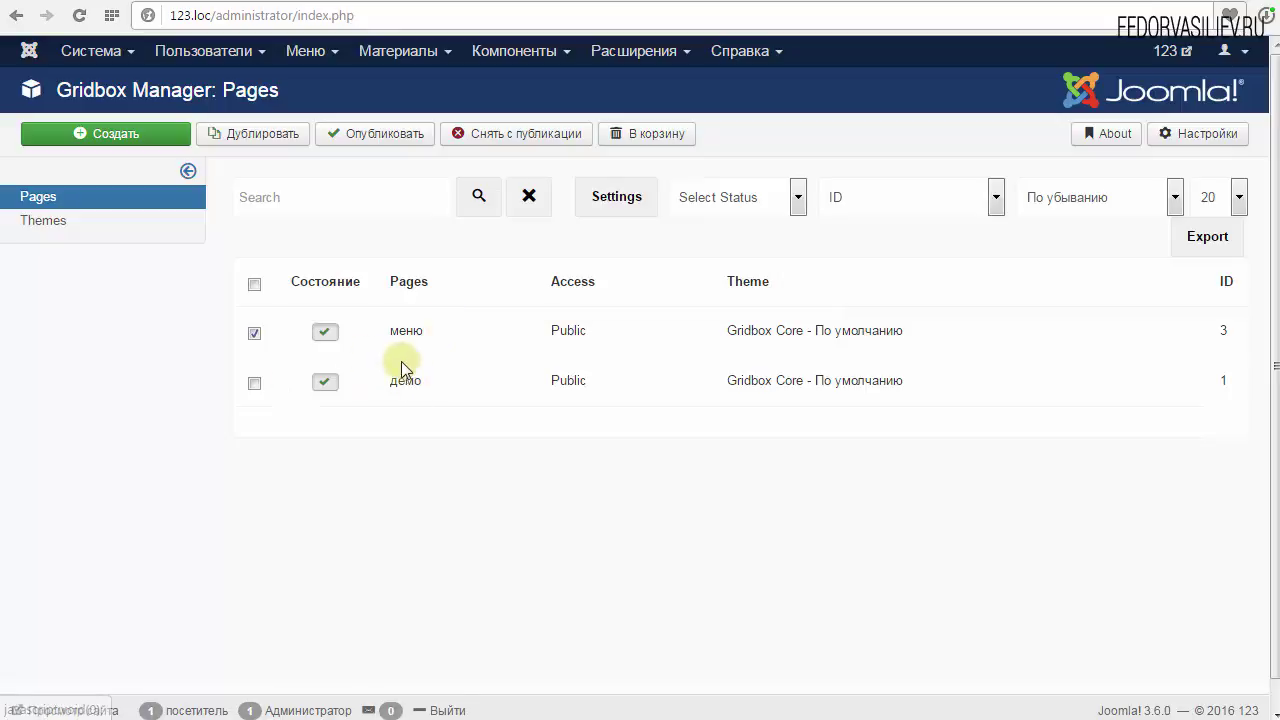
- Open the settings of the меню page and examine its Title and Alias fields
left_click(617, 197)
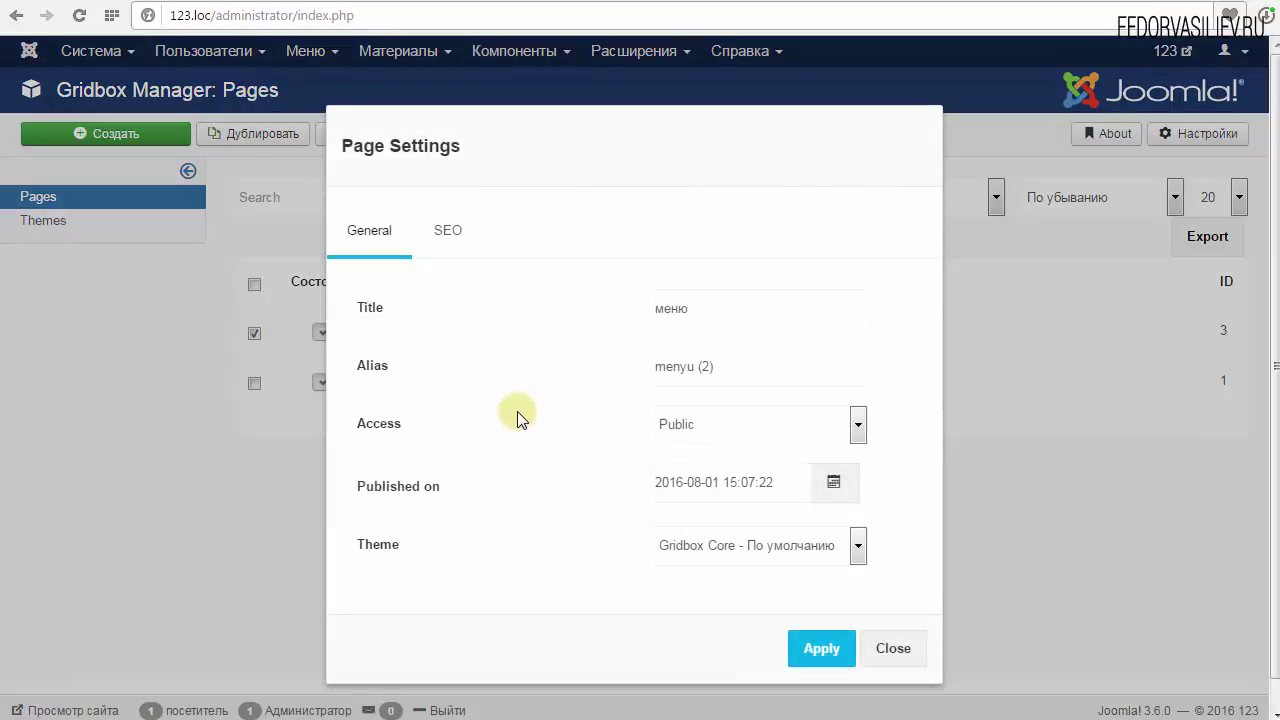
double_click(709, 310)
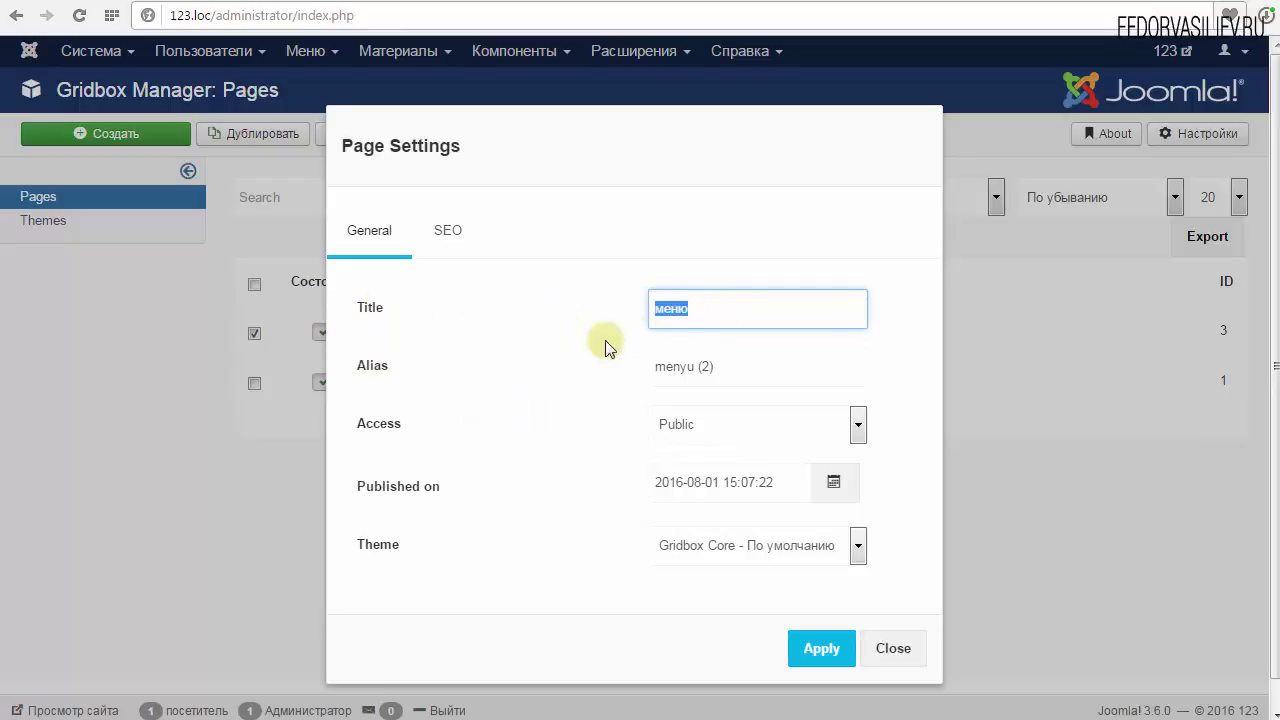
double_click(666, 309)
left_click(526, 366)
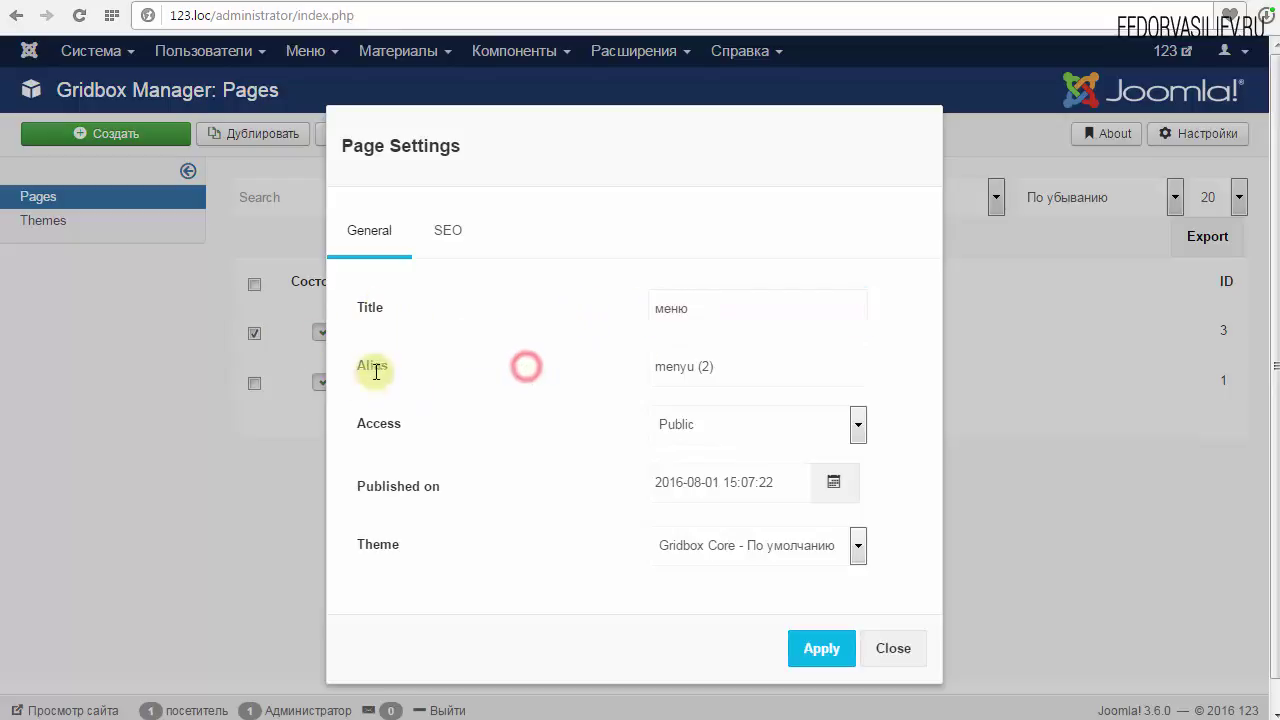
double_click(714, 365)
left_click(697, 367)
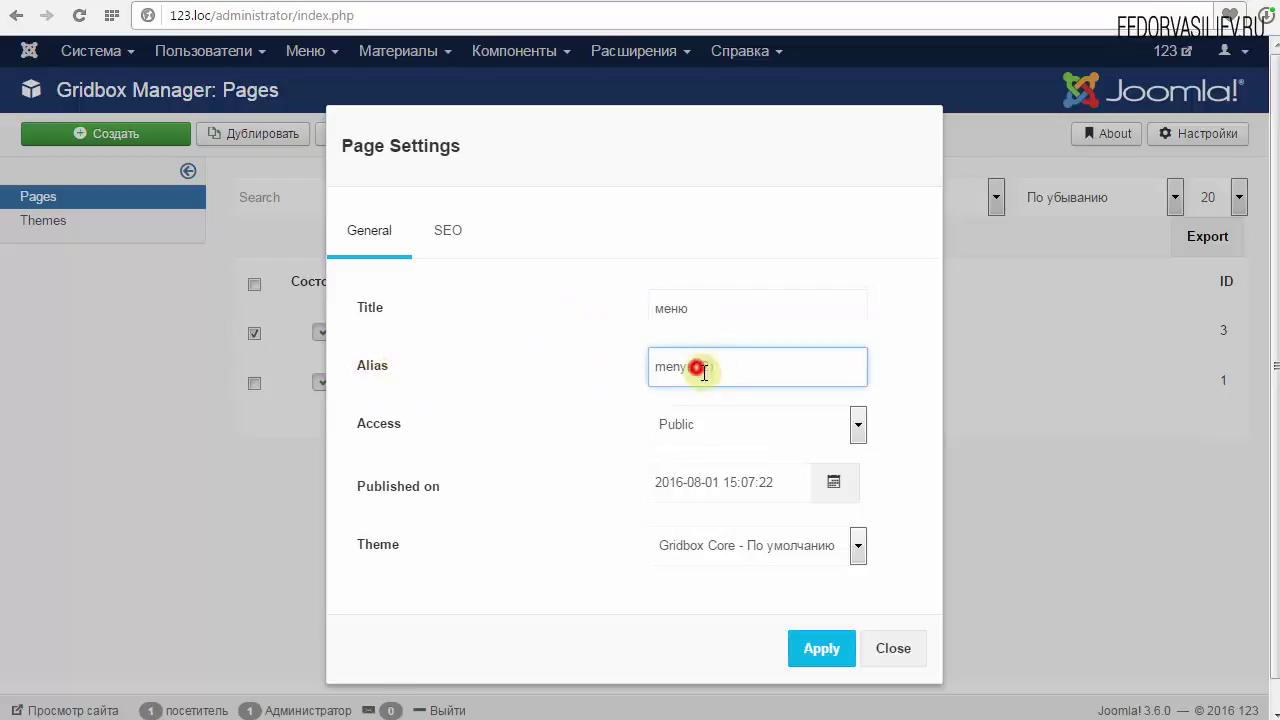
left_click_drag(697, 367, 730, 366)
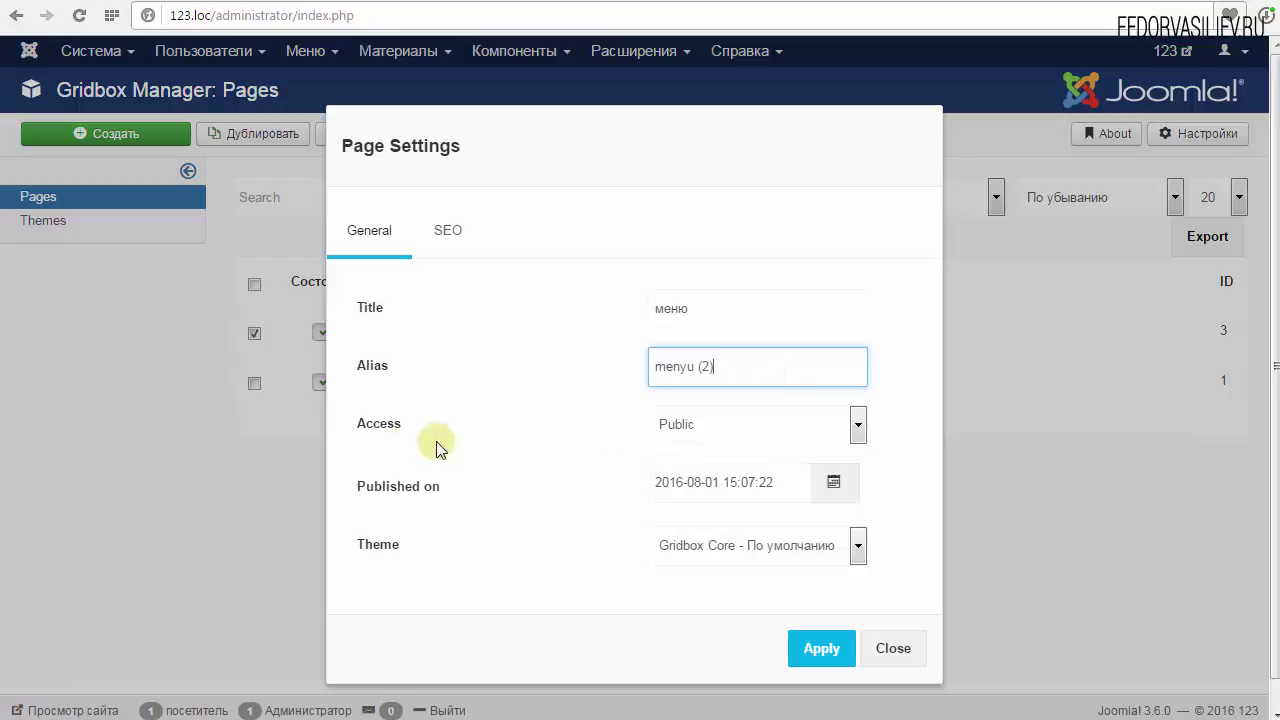
- Examine the меню page's access levels, publication date and available themes without changing them
left_click(700, 420)
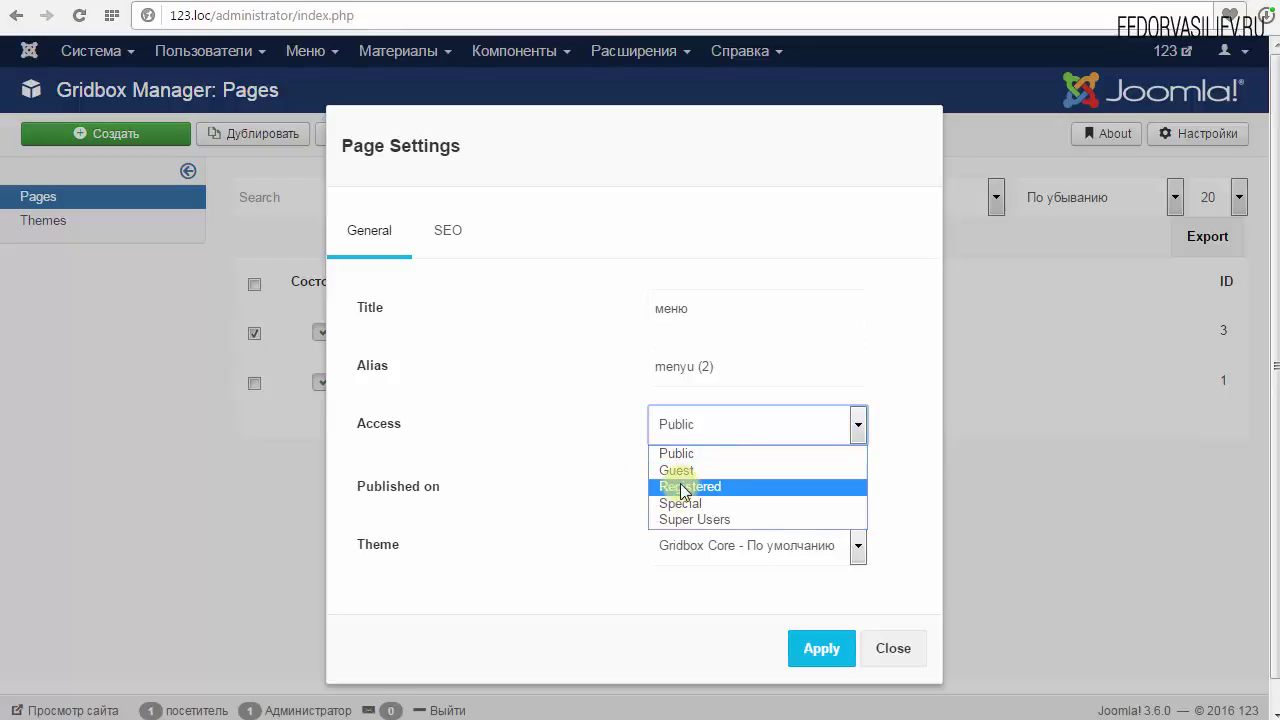
left_click(622, 415)
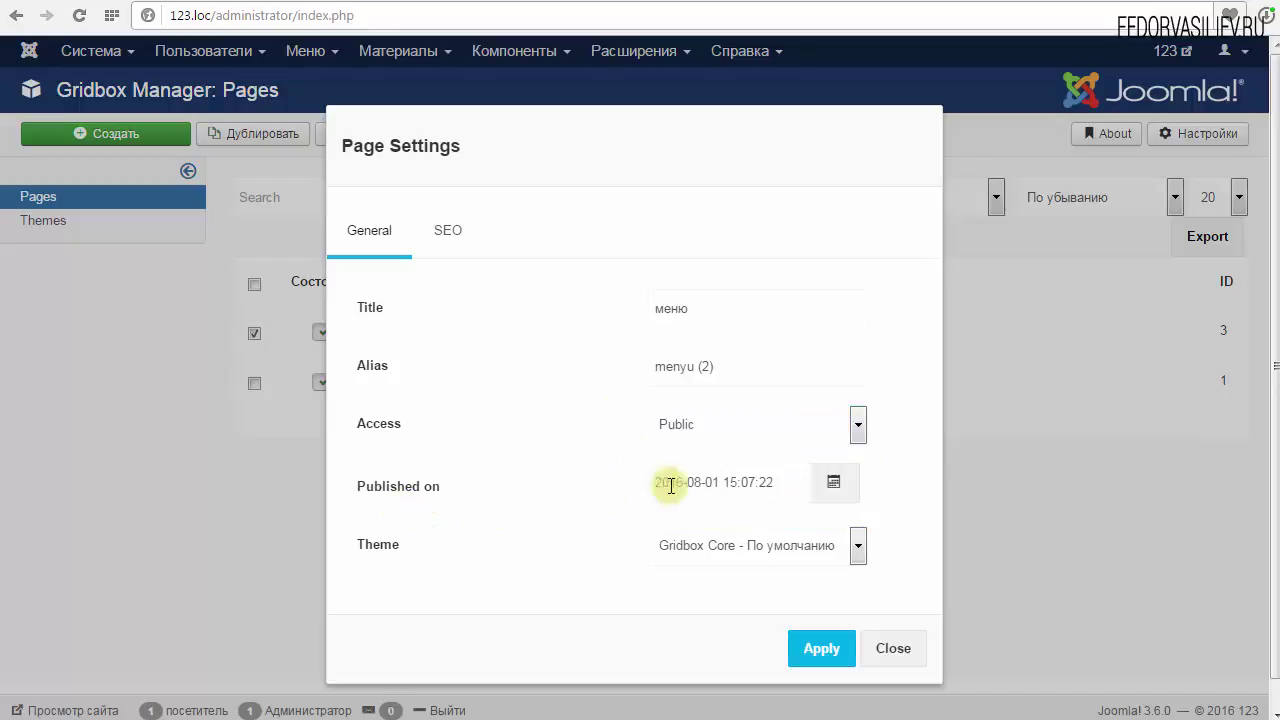
left_click_drag(671, 486, 777, 482)
left_click(518, 502)
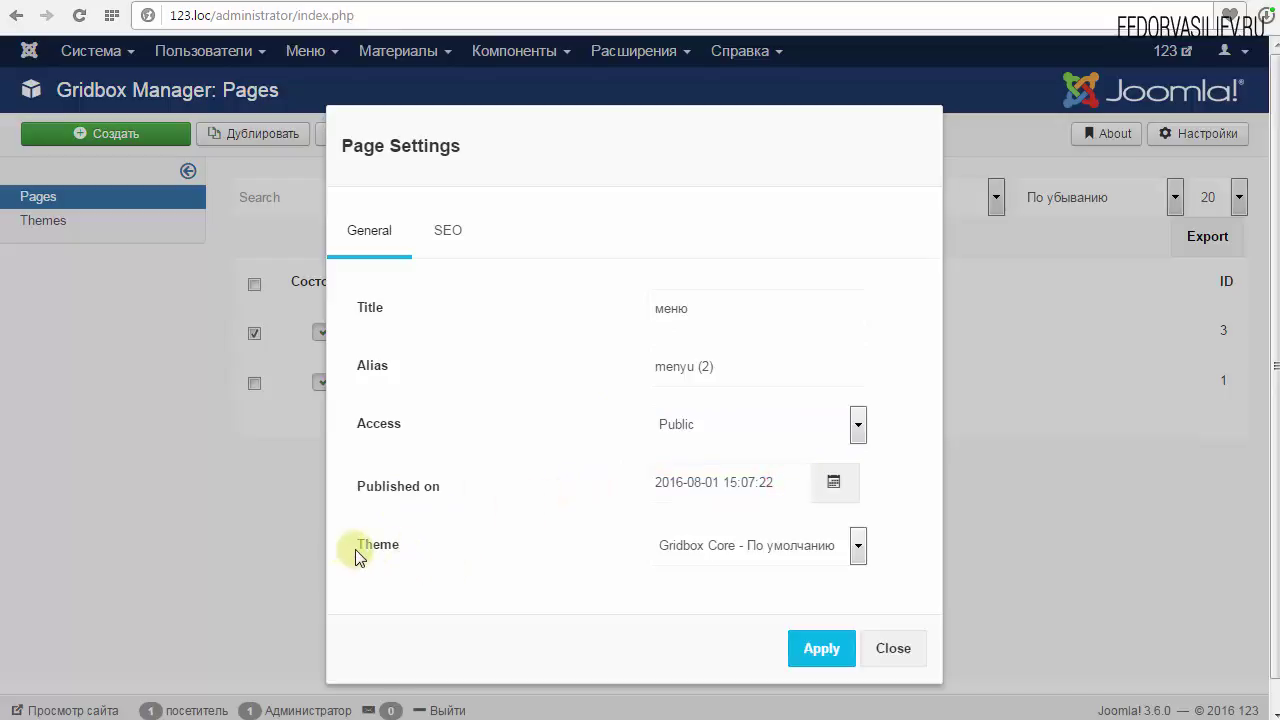
double_click(405, 549)
left_click(685, 545)
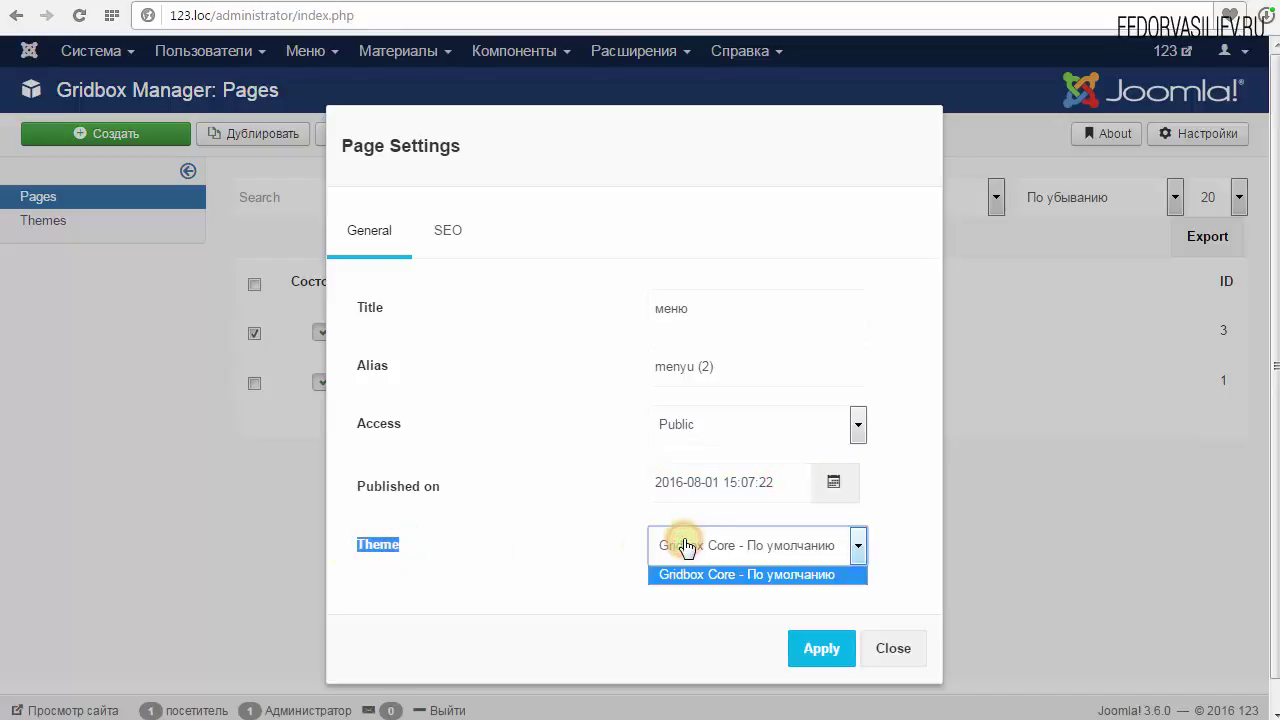
double_click(690, 553)
left_click(690, 553)
double_click(690, 553)
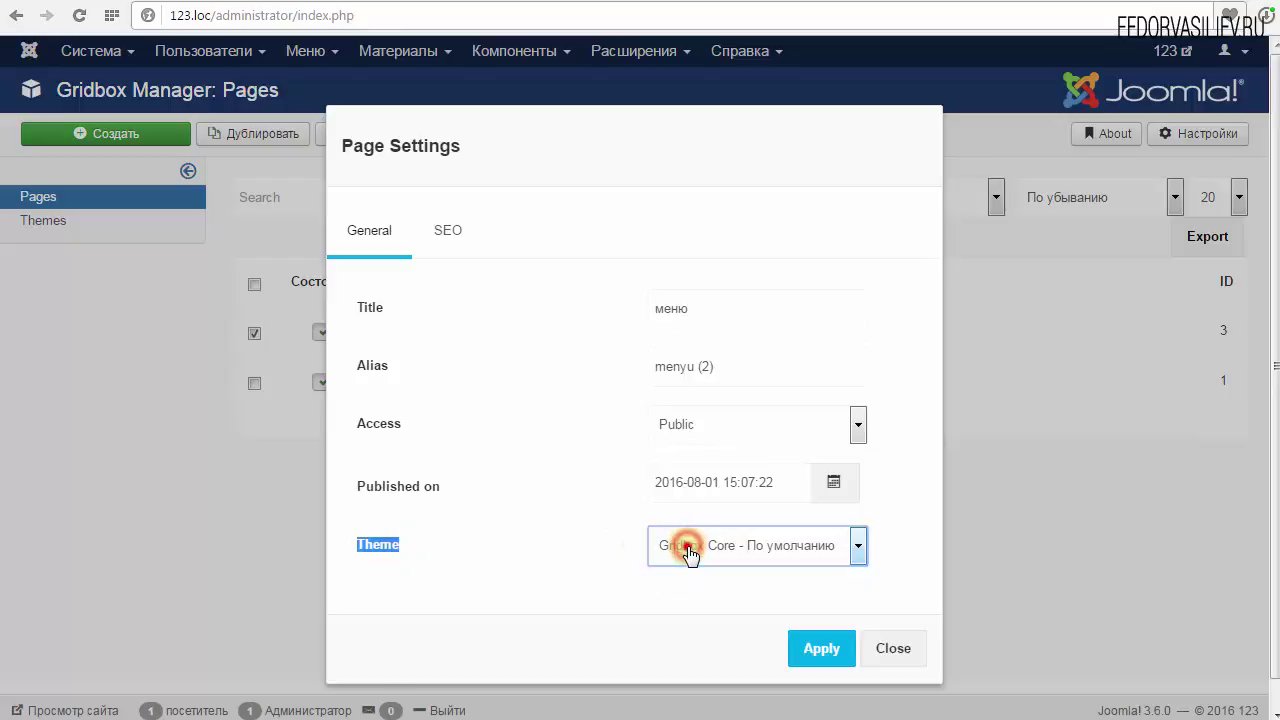
left_click(690, 553)
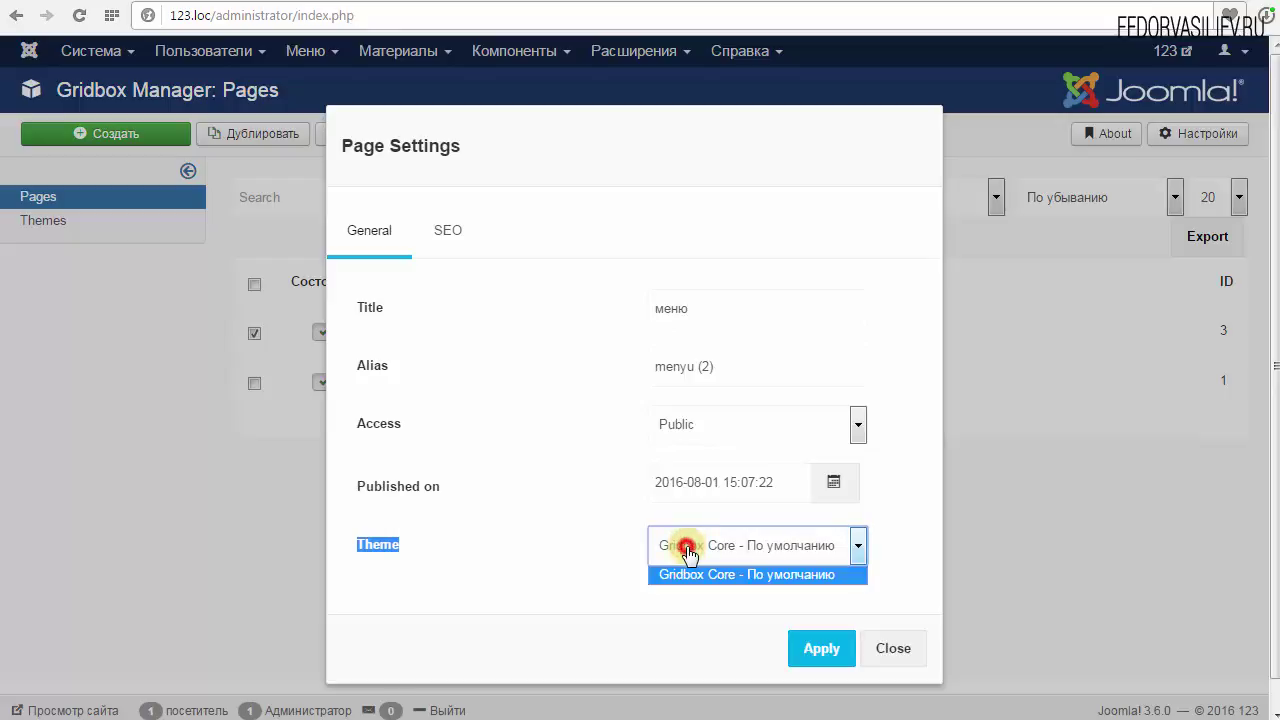
left_click(690, 553)
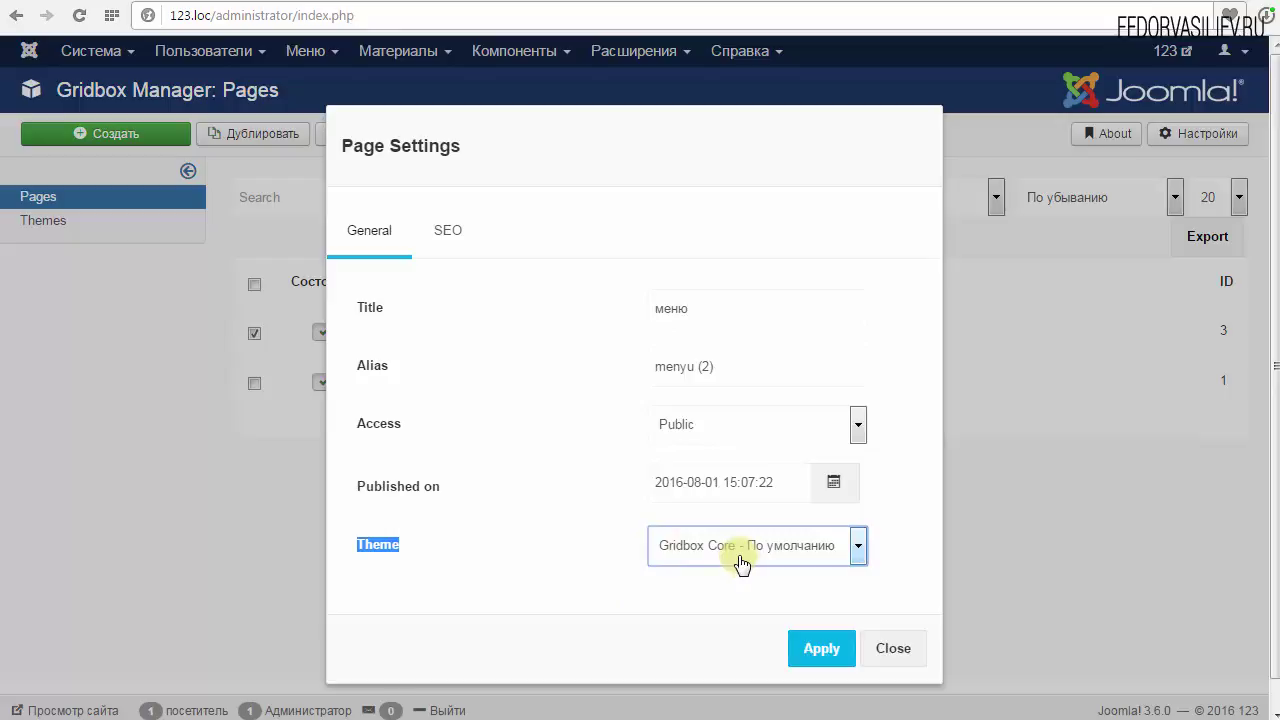
- Examine the themes offered for the меню page, keeping Gridbox Core - По умолчанию selected
left_click(699, 553)
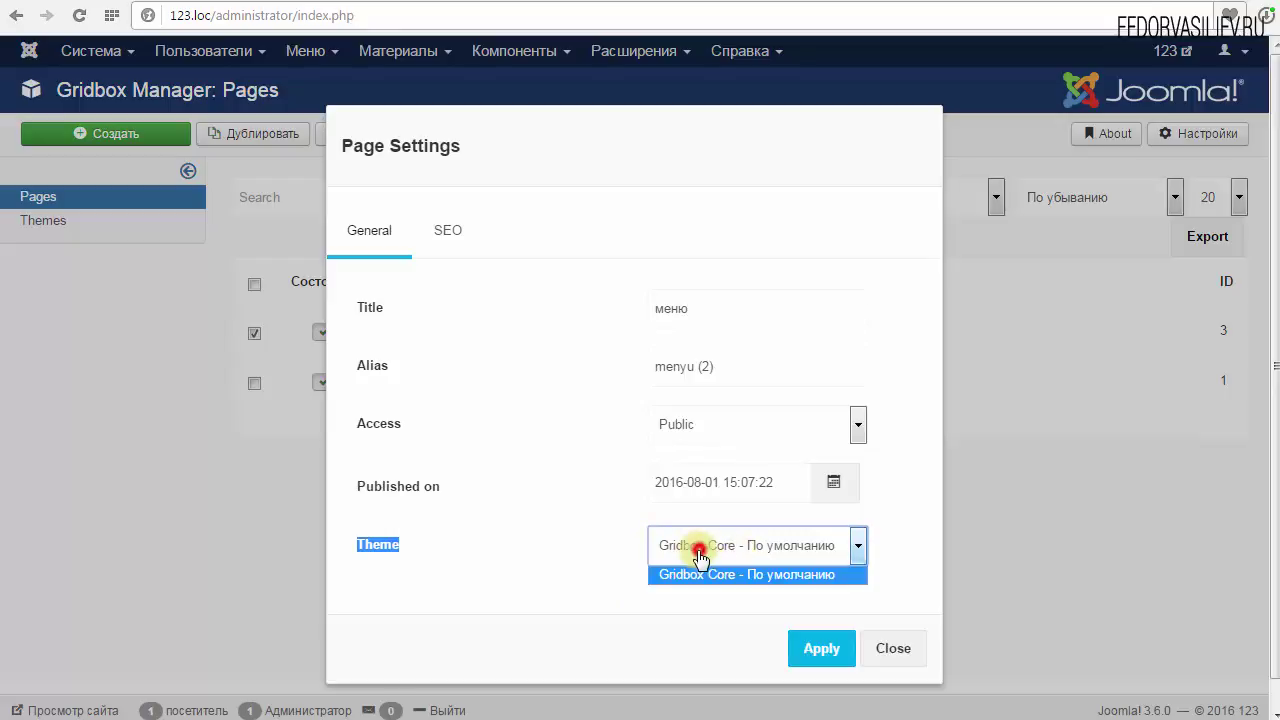
left_click(699, 555)
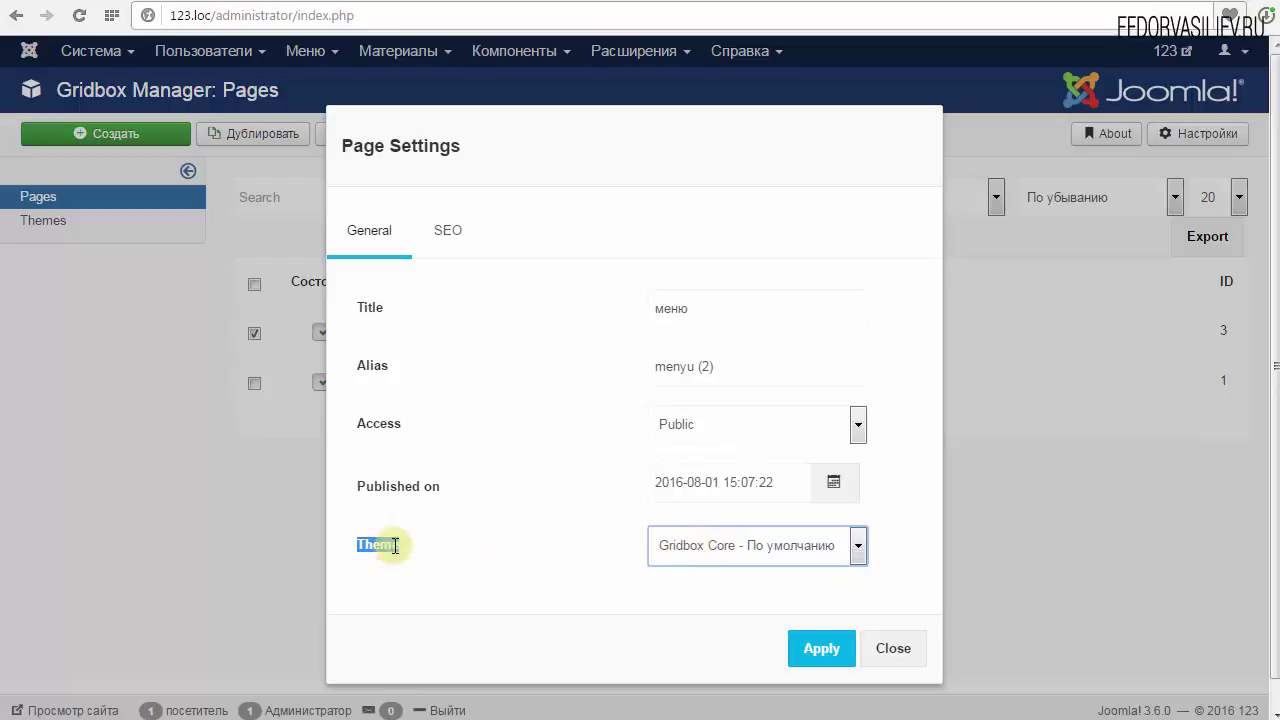
left_click(660, 546)
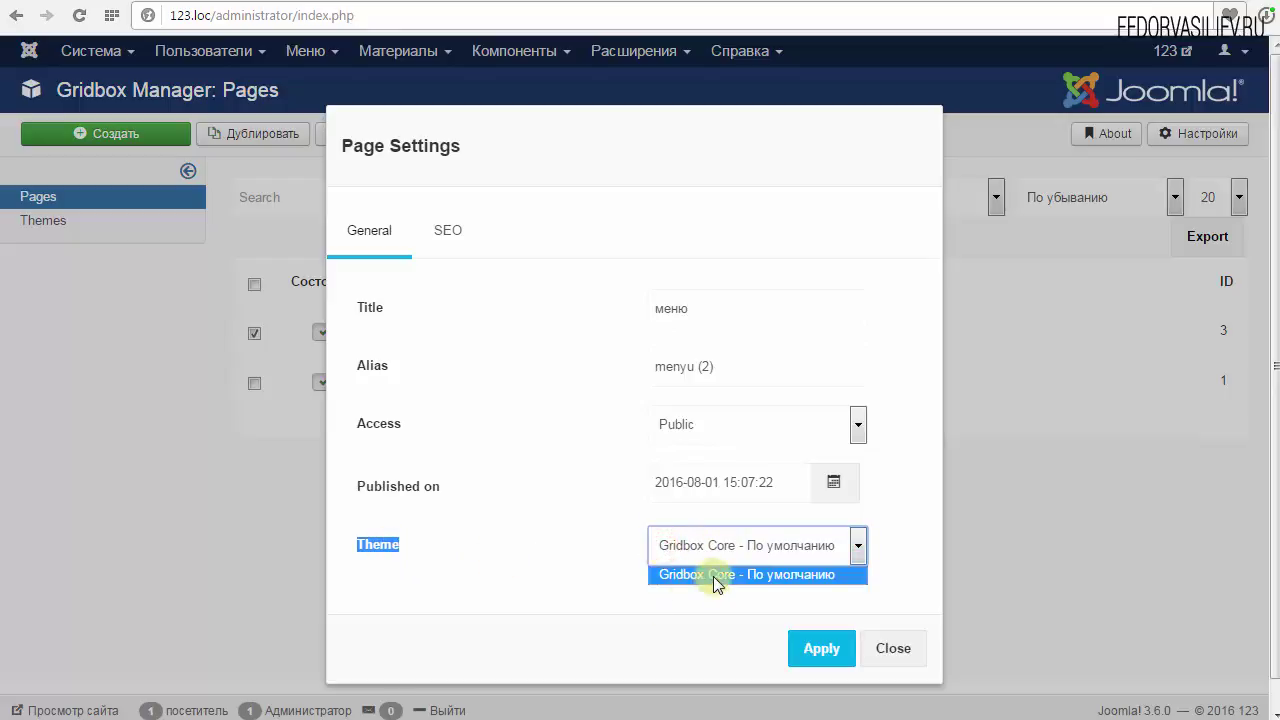
left_click(713, 576)
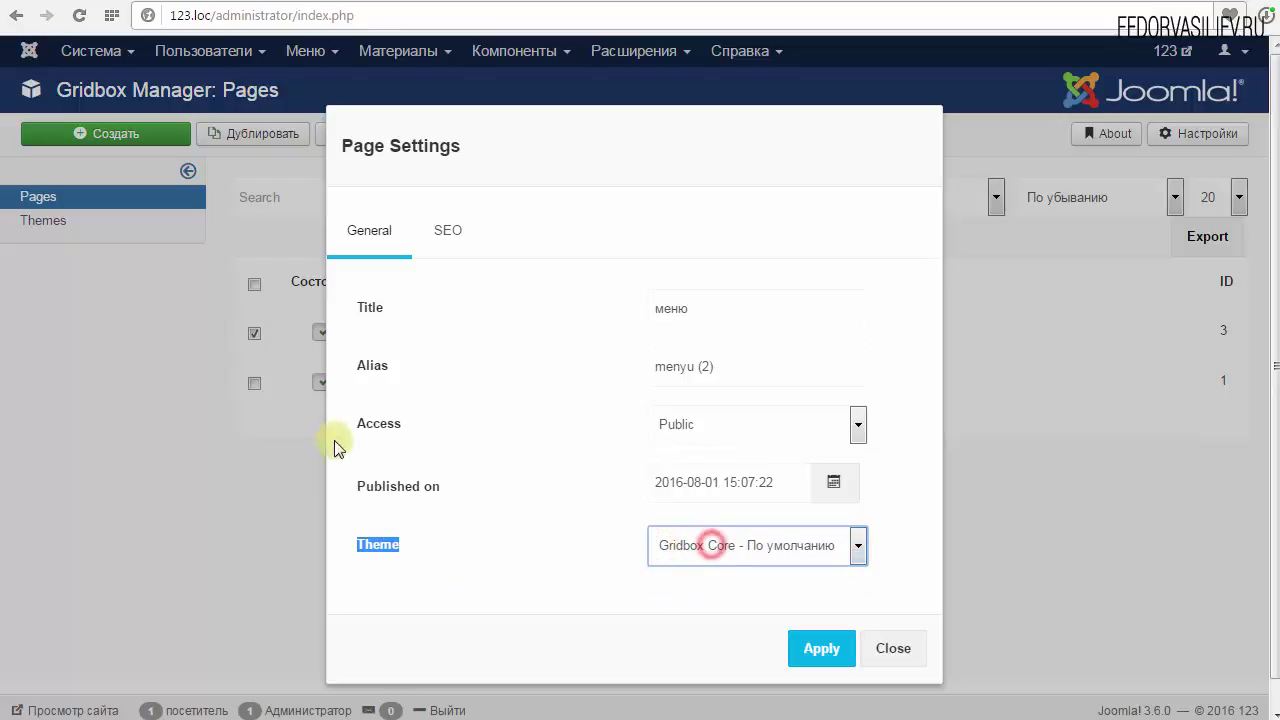
left_click(743, 545)
left_click(595, 556)
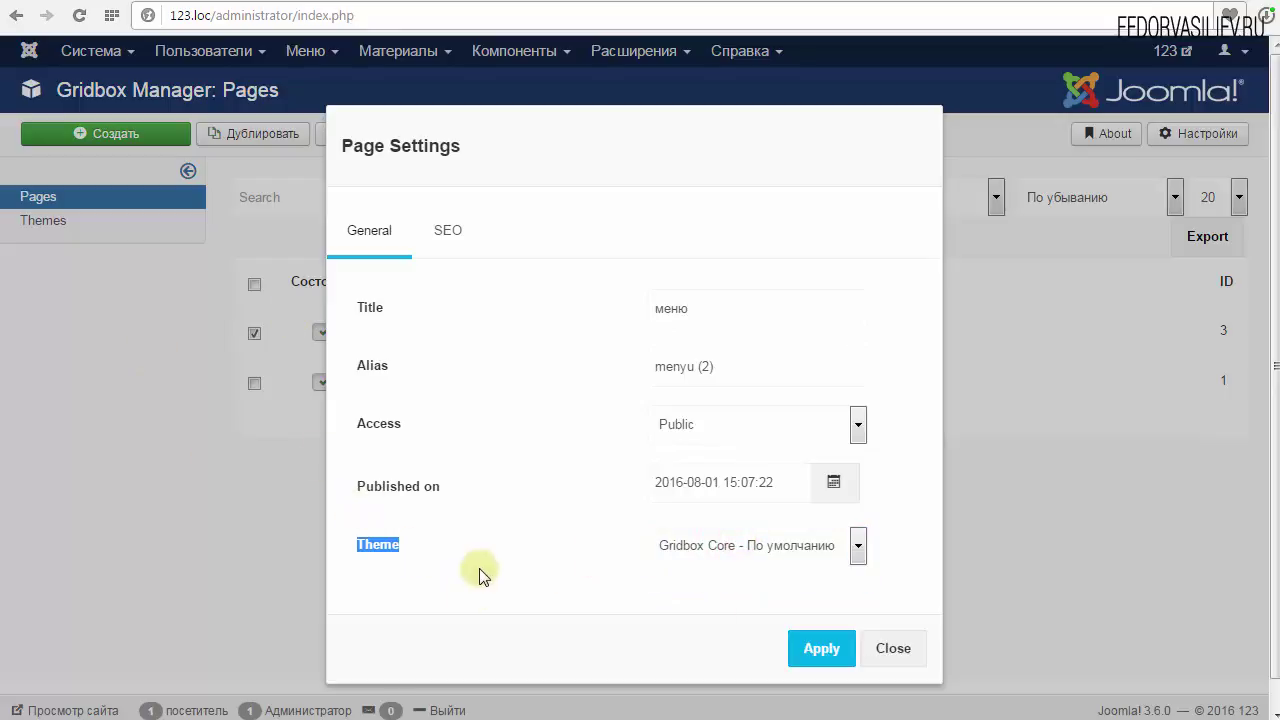
left_click(737, 557)
left_click(586, 547)
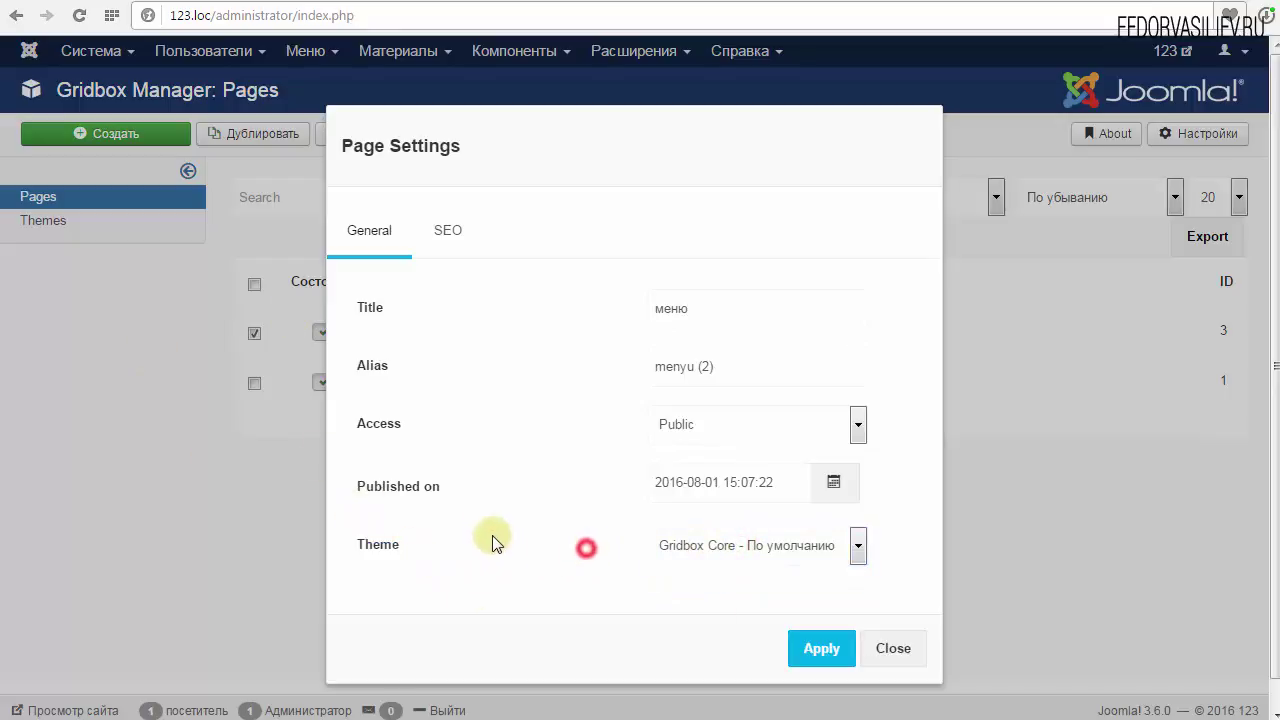
- Review the меню page's SEO title, meta description and meta keywords fields, leaving them empty, and apply the page settings
left_click(446, 233)
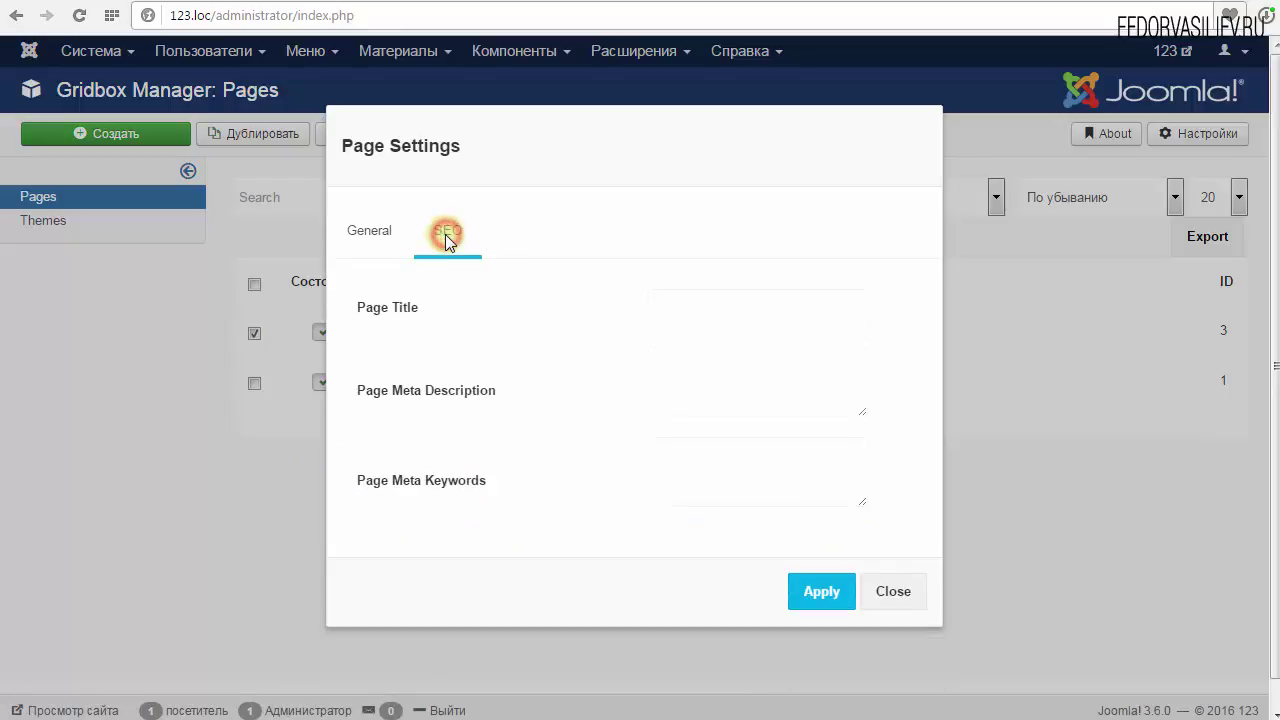
left_click(749, 299)
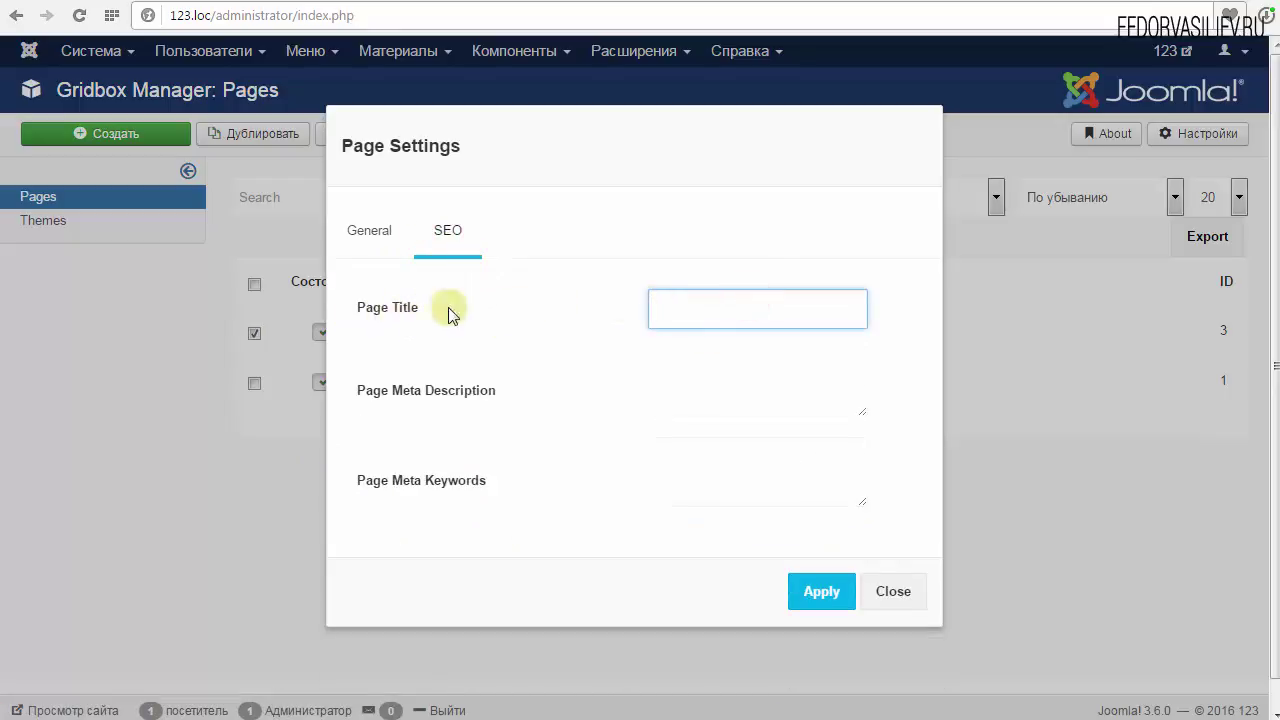
left_click(415, 313)
left_click_drag(415, 313, 349, 320)
left_click(651, 303)
left_click(708, 404)
left_click(711, 473)
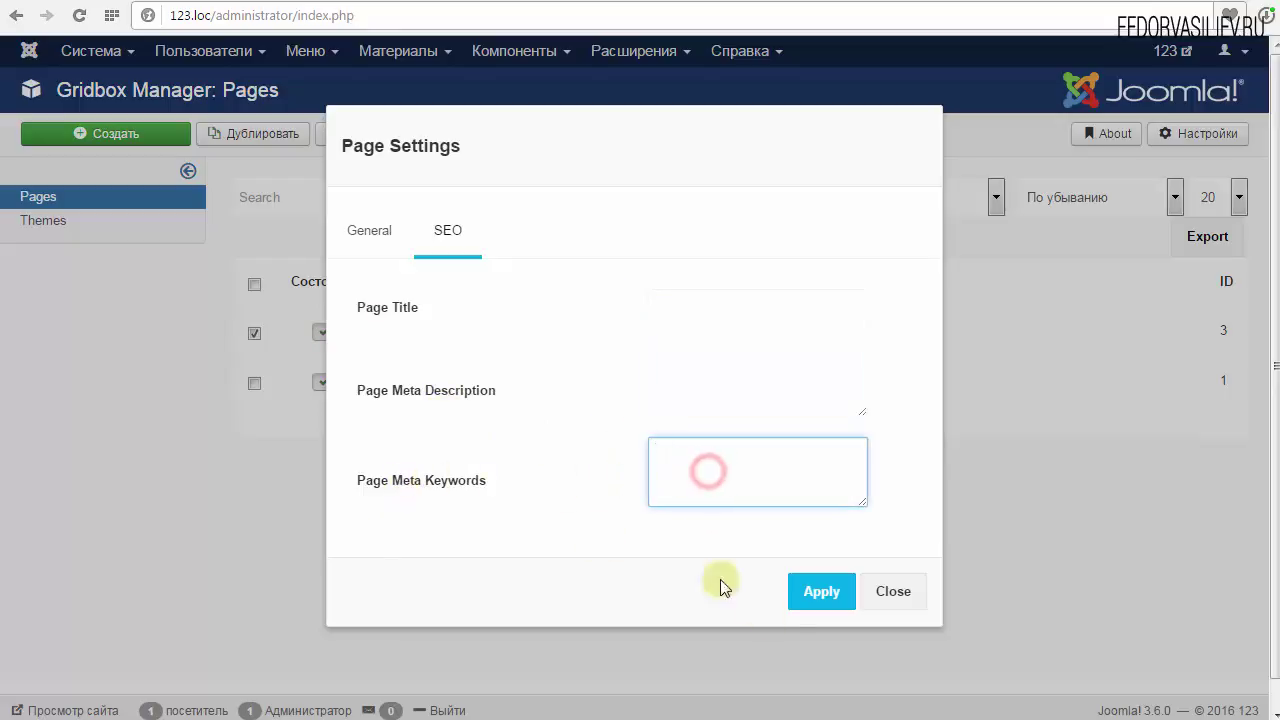
left_click(834, 592)
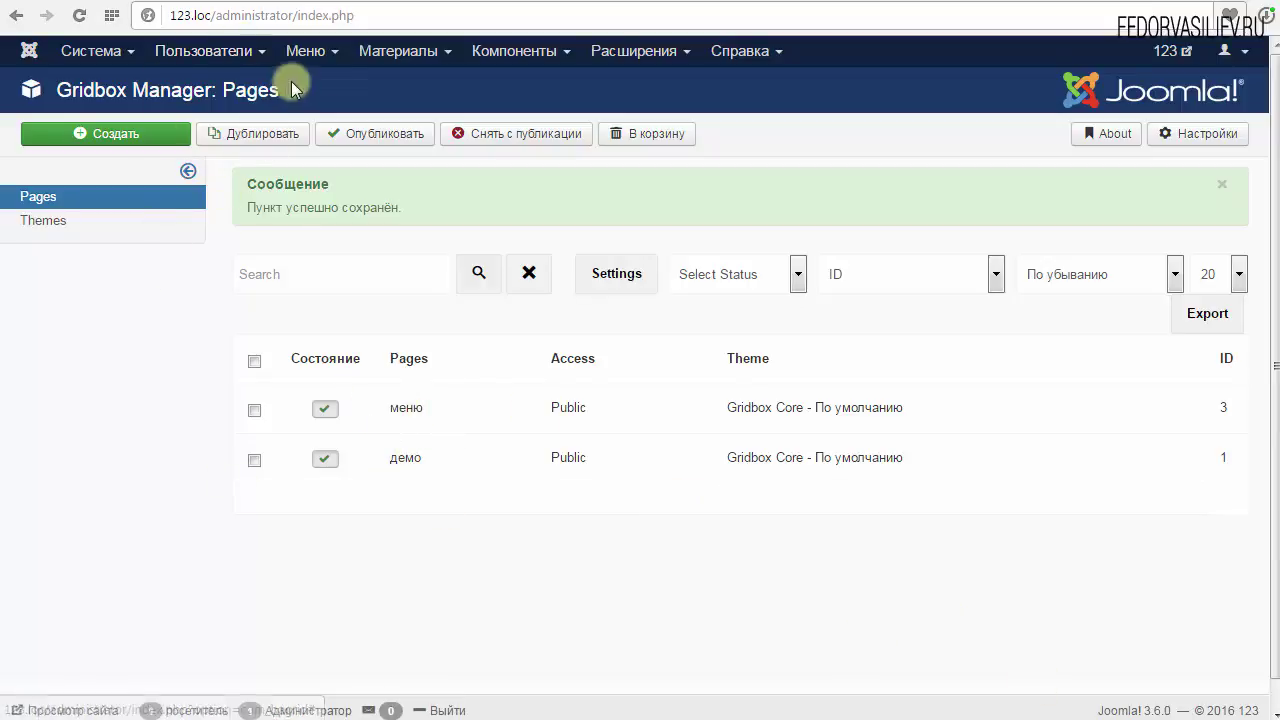
- Start a new item in the Main Menu of the Joomla site and title it Меню
left_click(318, 50)
left_click(310, 167)
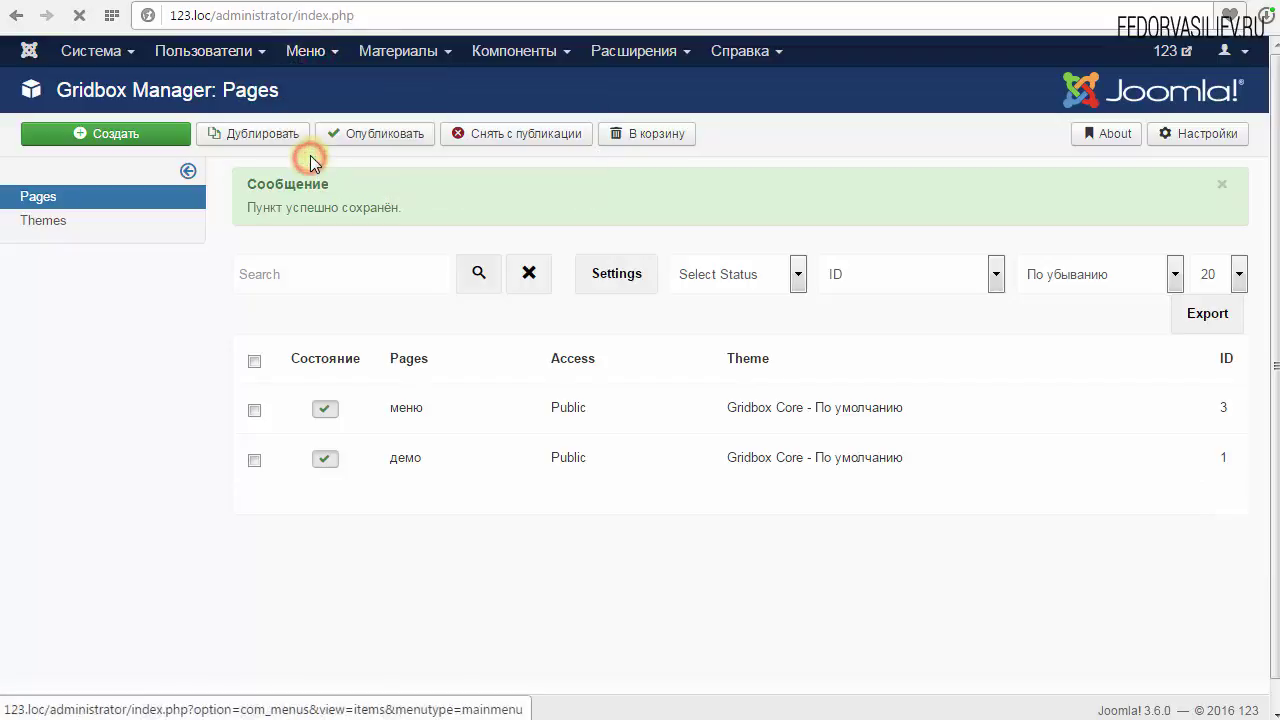
left_click(97, 138)
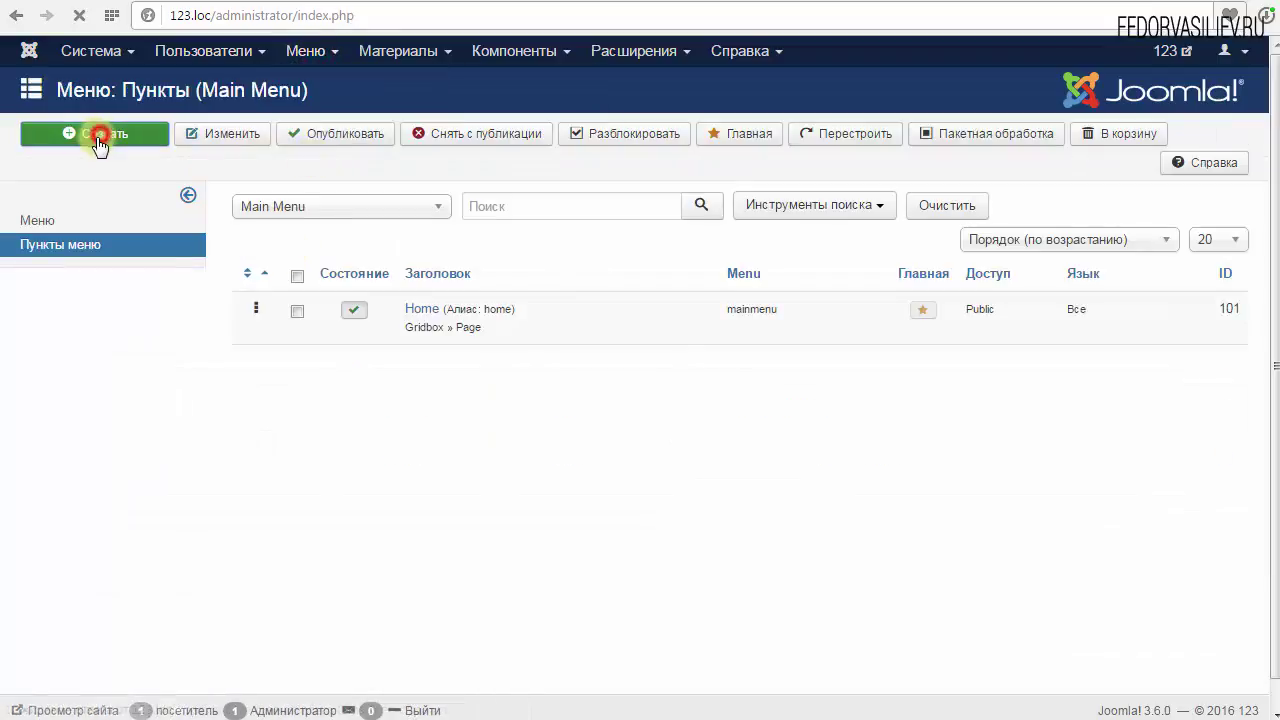
left_click(164, 190)
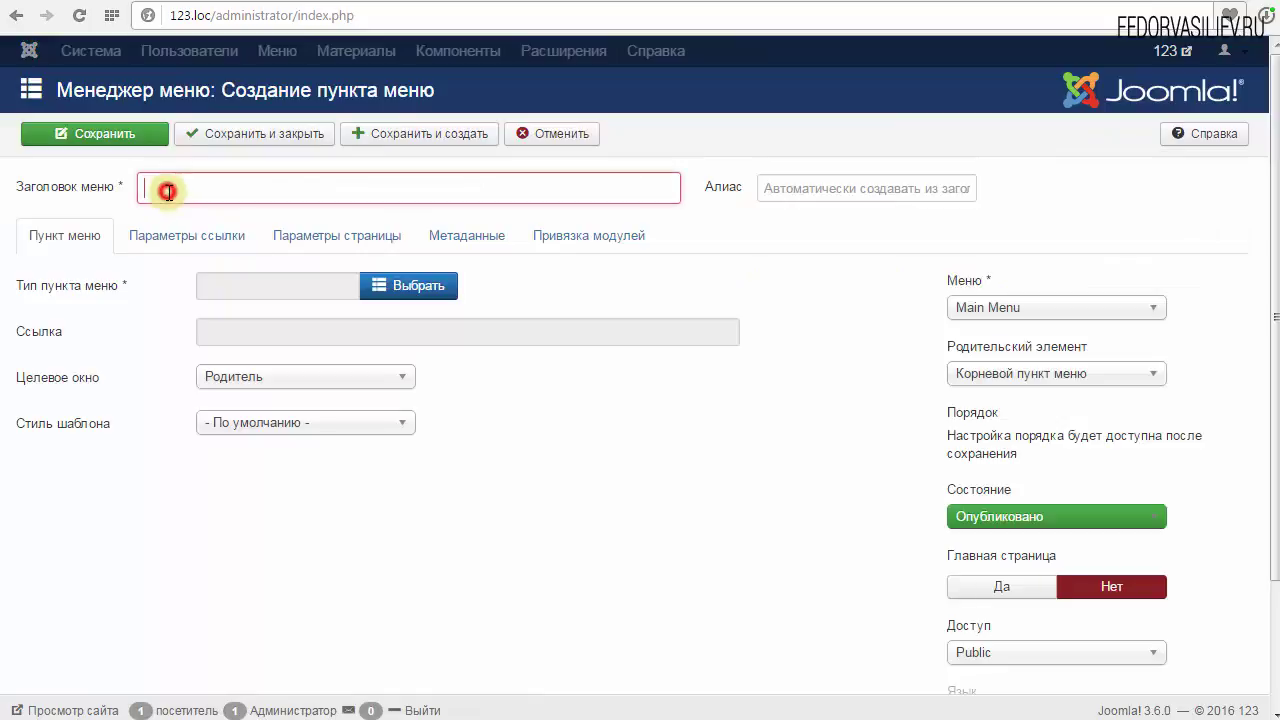
type("Меню")
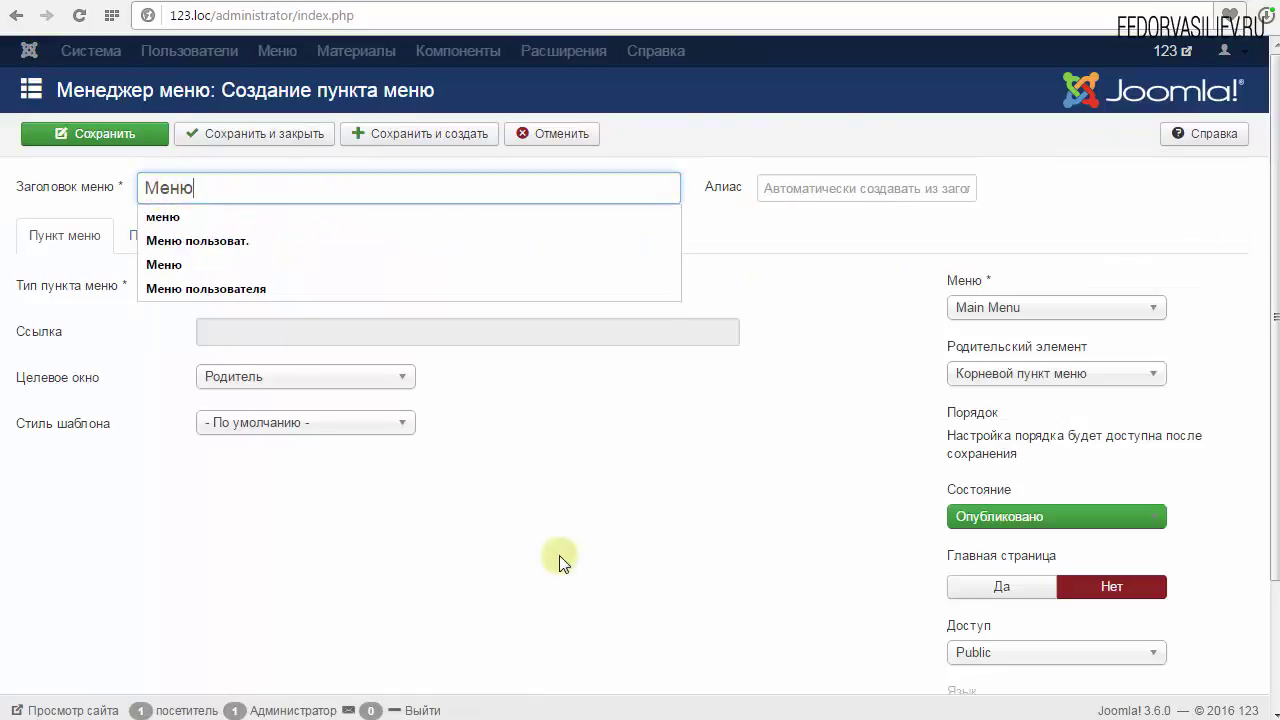
left_click(600, 515)
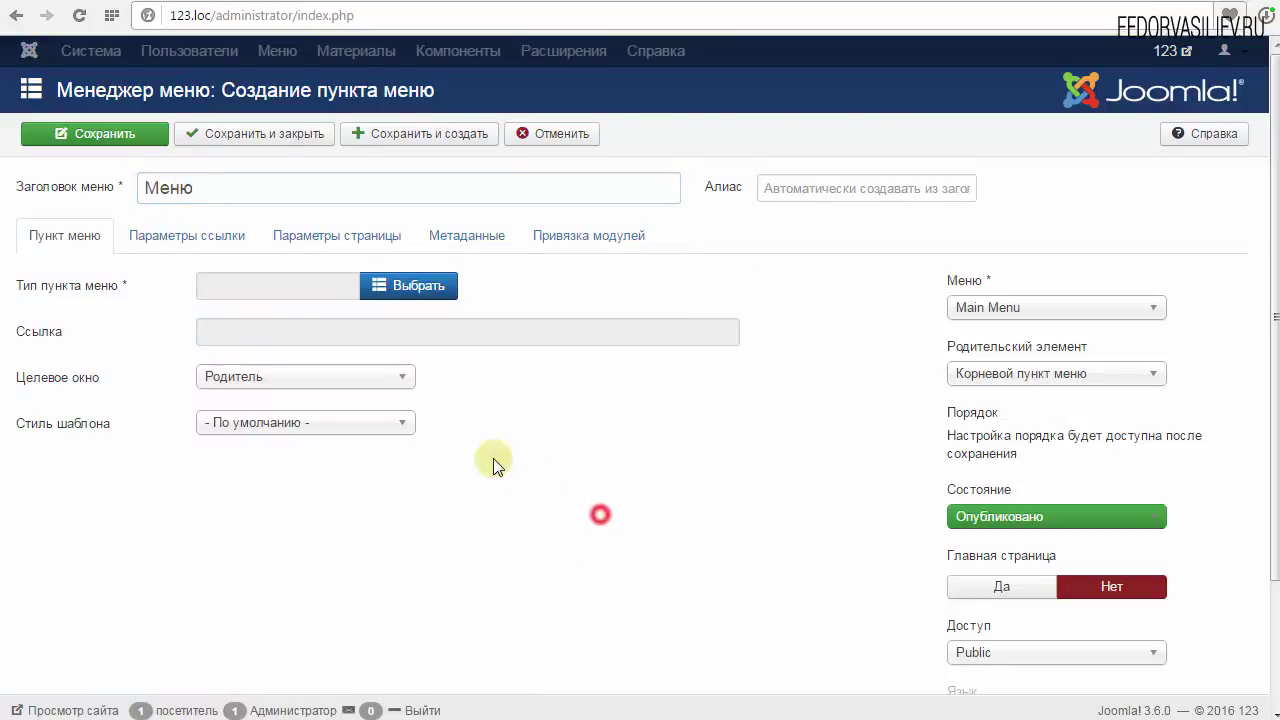
- Set the new menu item's type to Gridbox Page, link it to the меню page, and save and close it
left_click(433, 294)
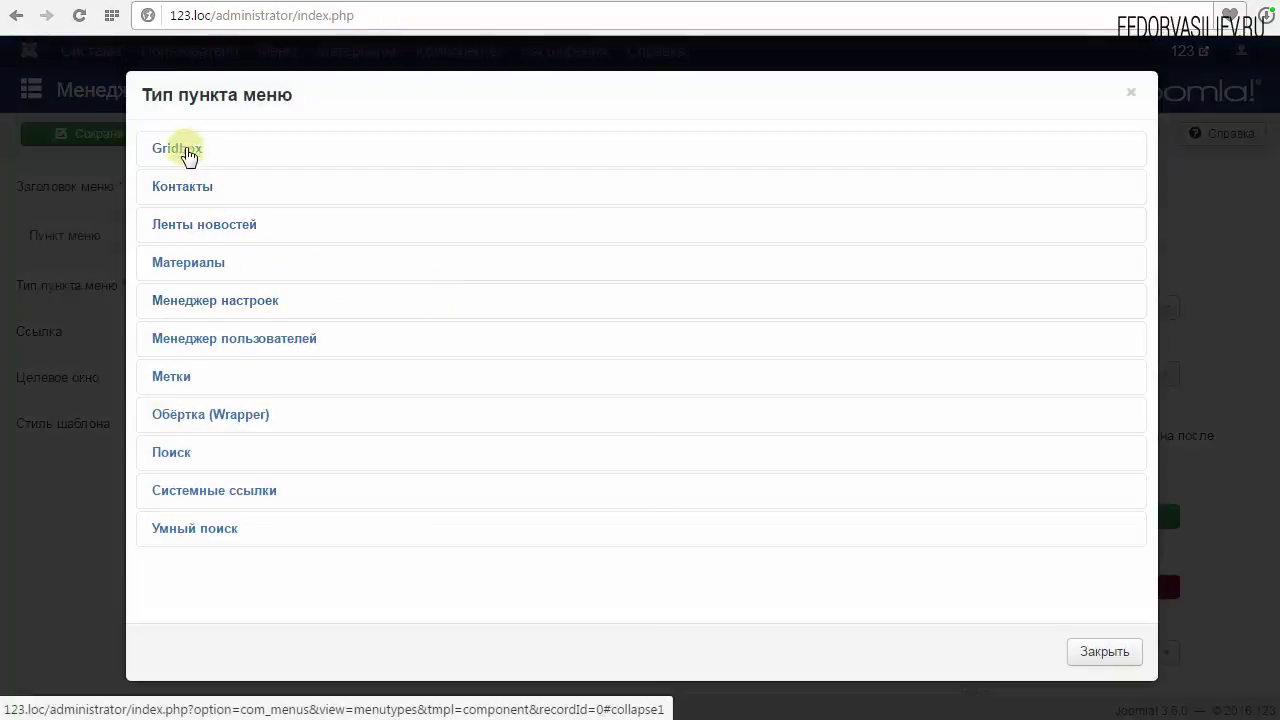
left_click(165, 148)
left_click(172, 210)
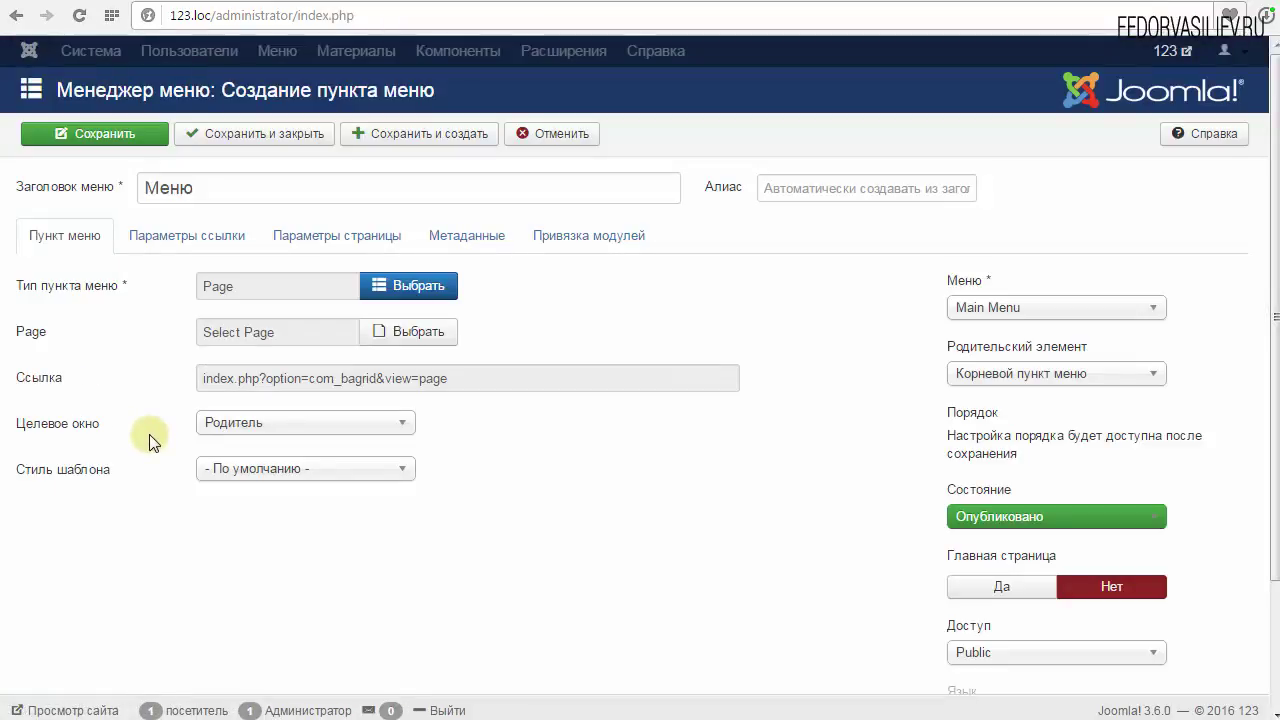
left_click(405, 331)
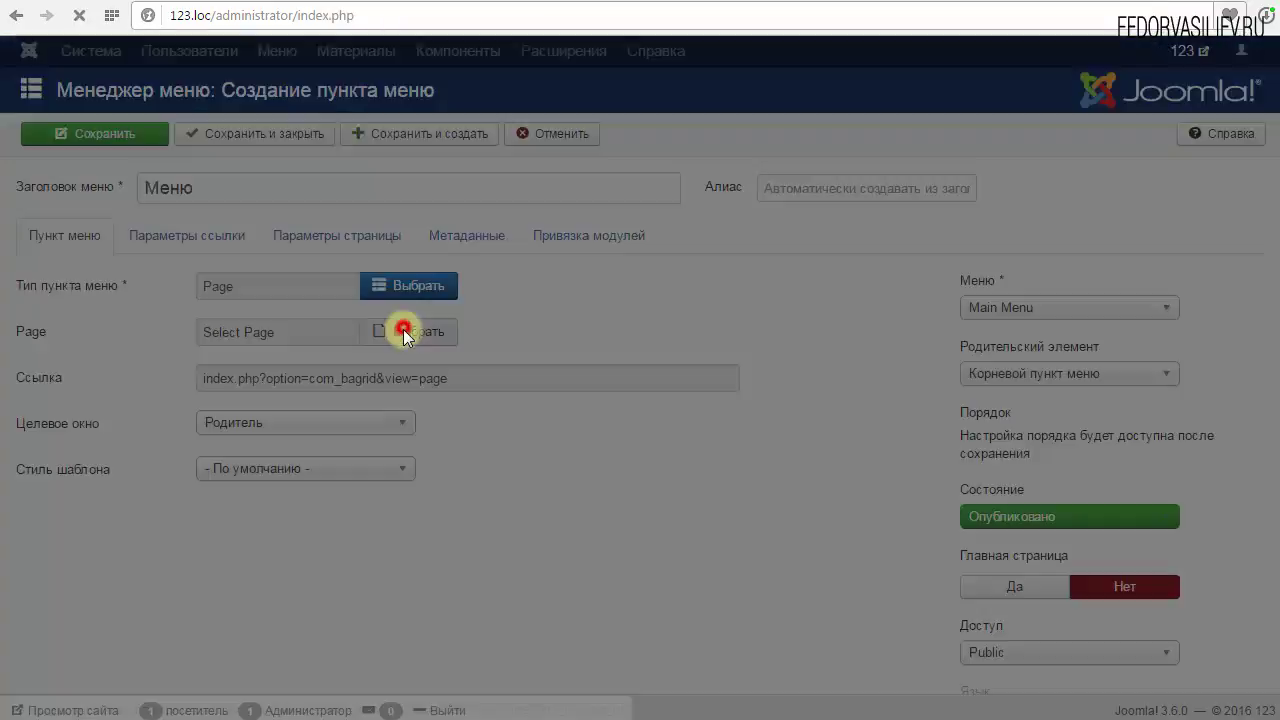
left_click(341, 211)
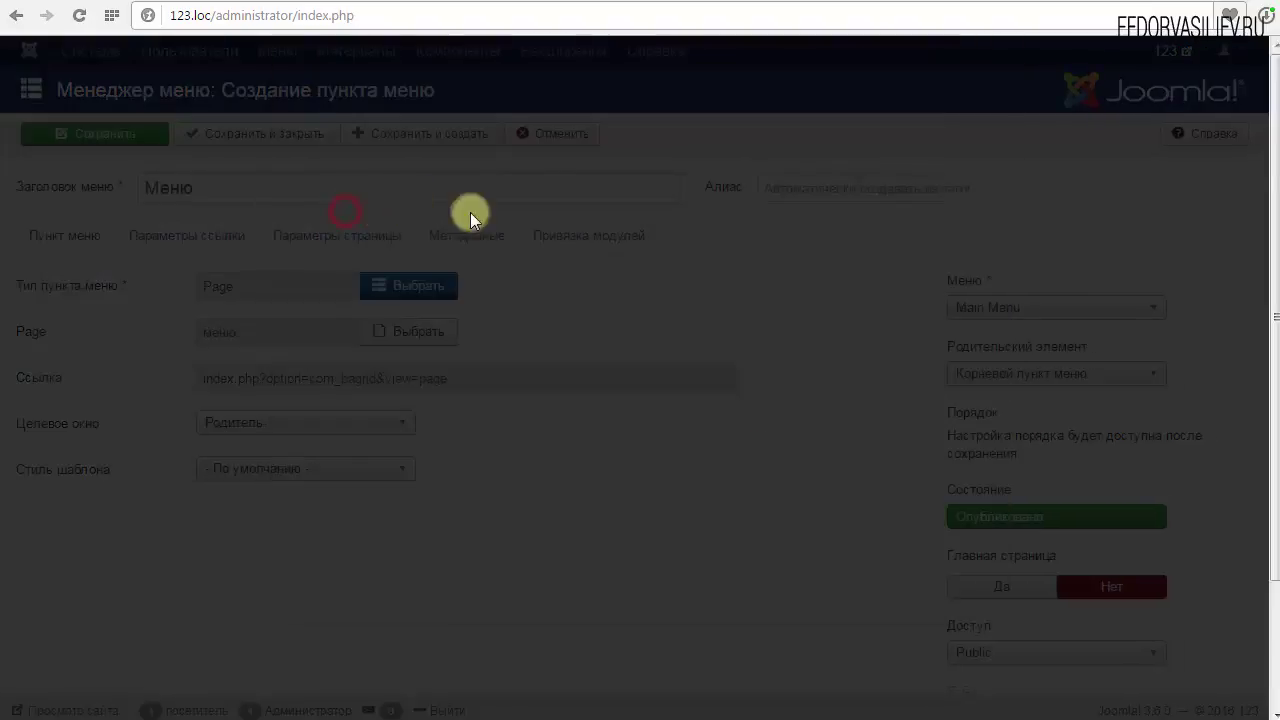
left_click(218, 148)
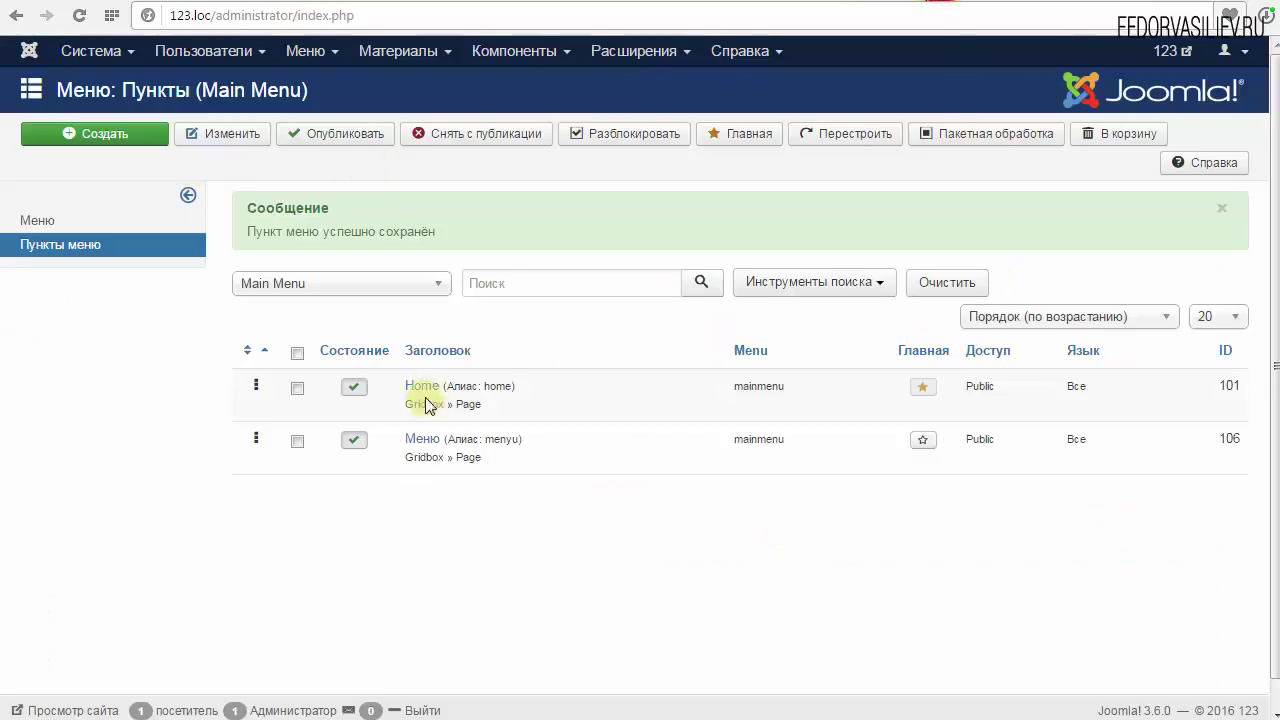
- Rename the Home menu item to Главная, then save and close it
left_click(424, 390)
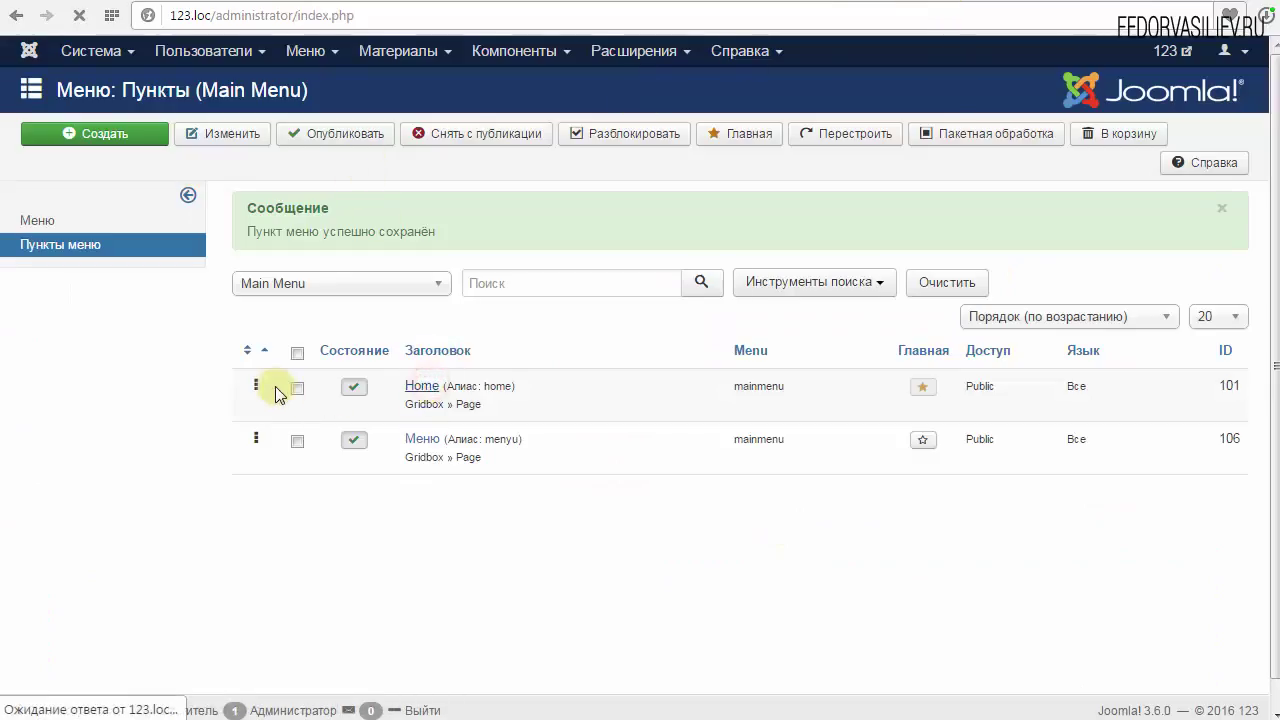
left_click_drag(216, 188, 3, 195)
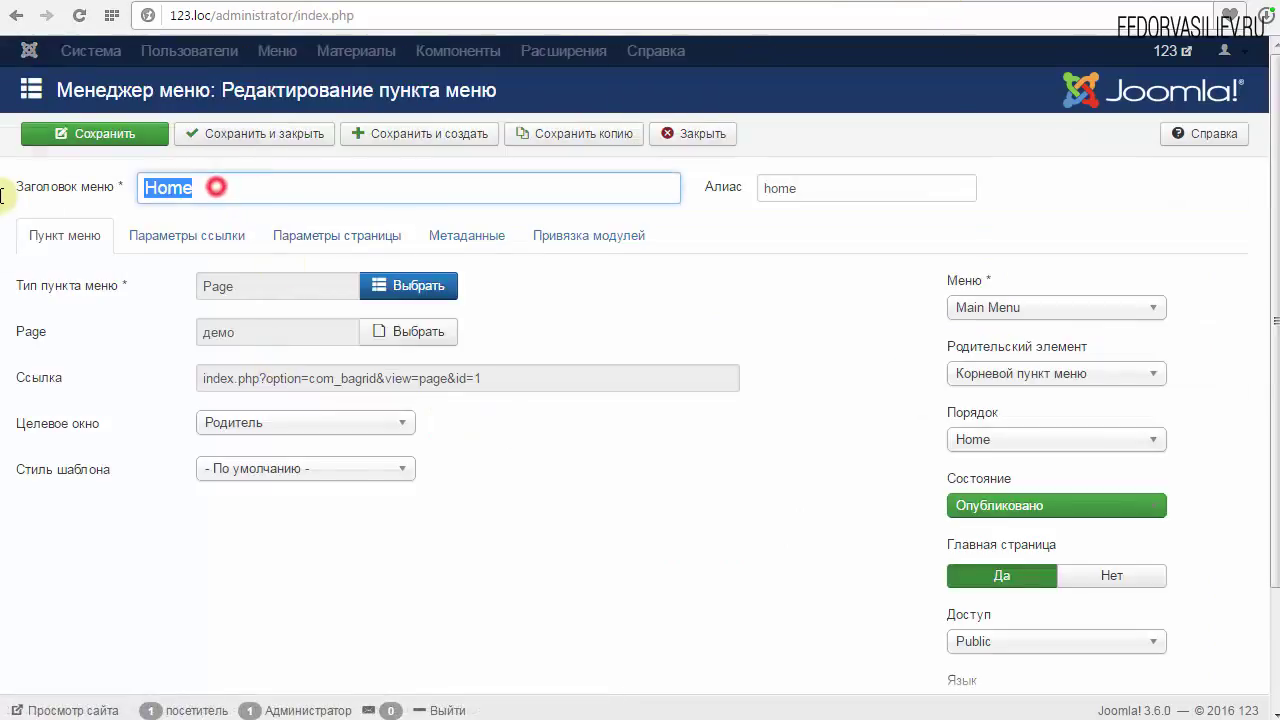
type("Гл")
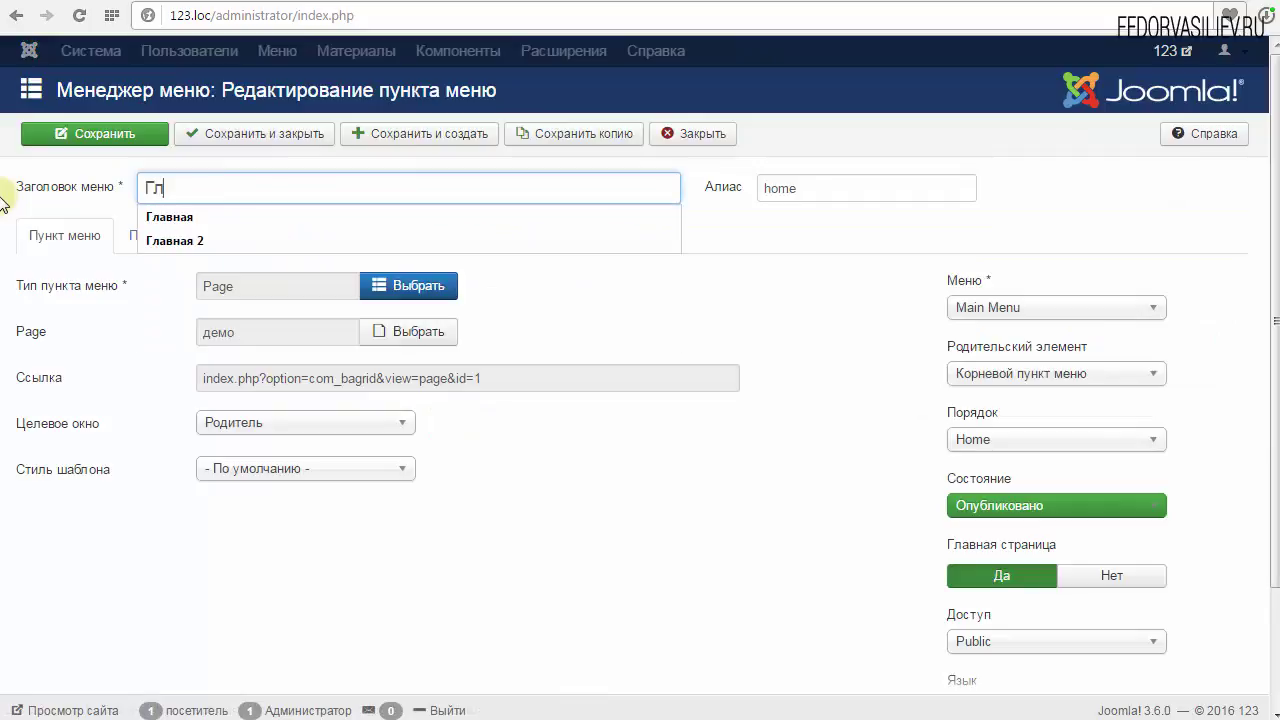
type("авная")
left_click(255, 133)
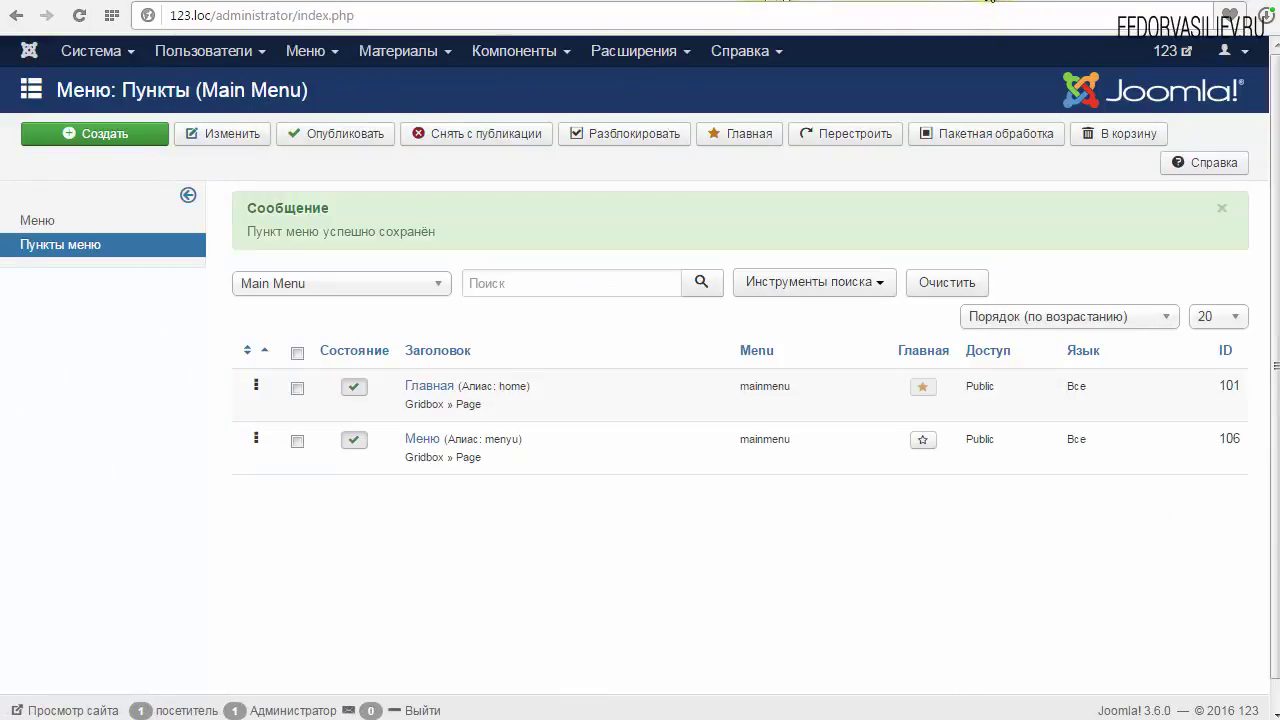
- Open the header menu's options in the Gridbox page editor, try left alignment and set it back to centre
left_click(990, 4)
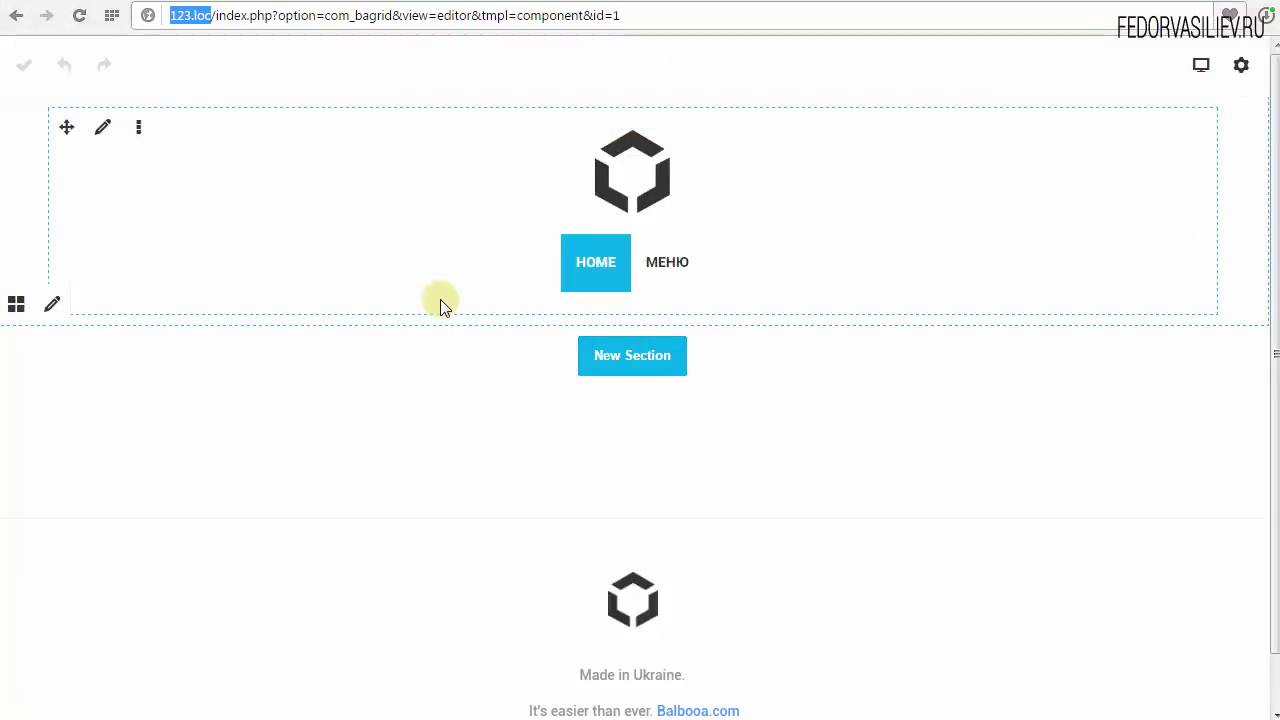
mouse_move(647, 280)
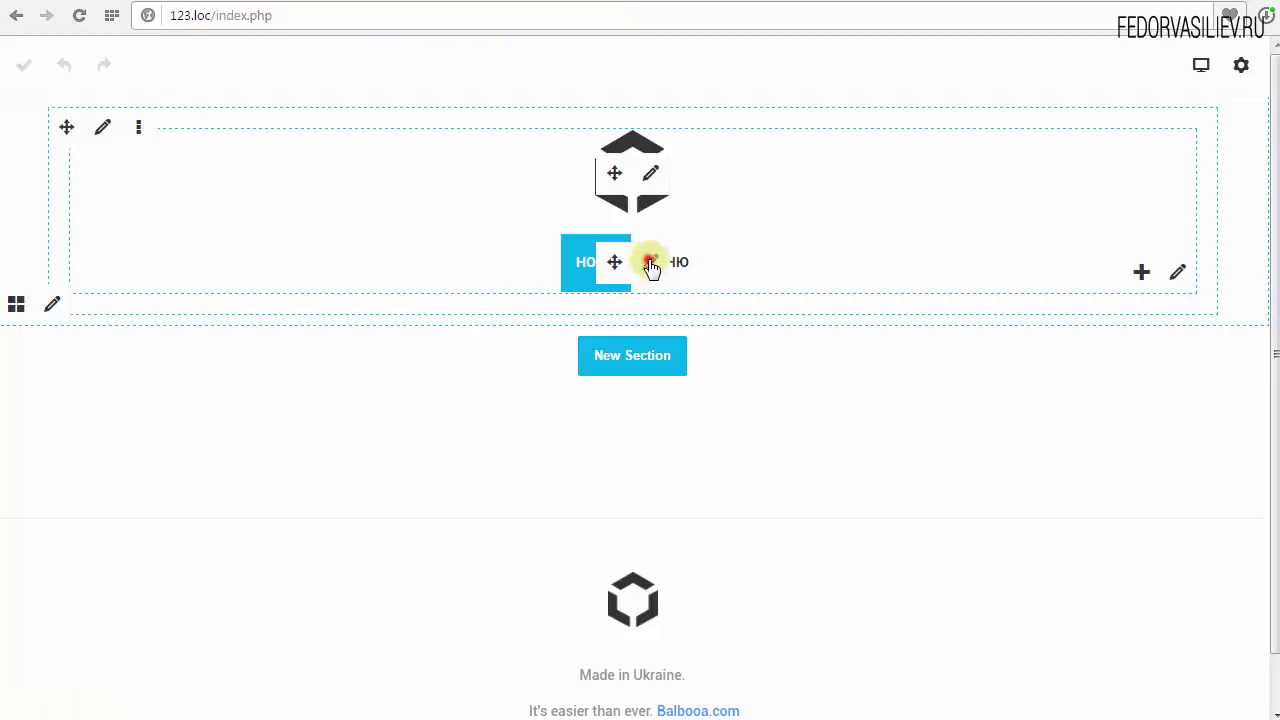
left_click(651, 264)
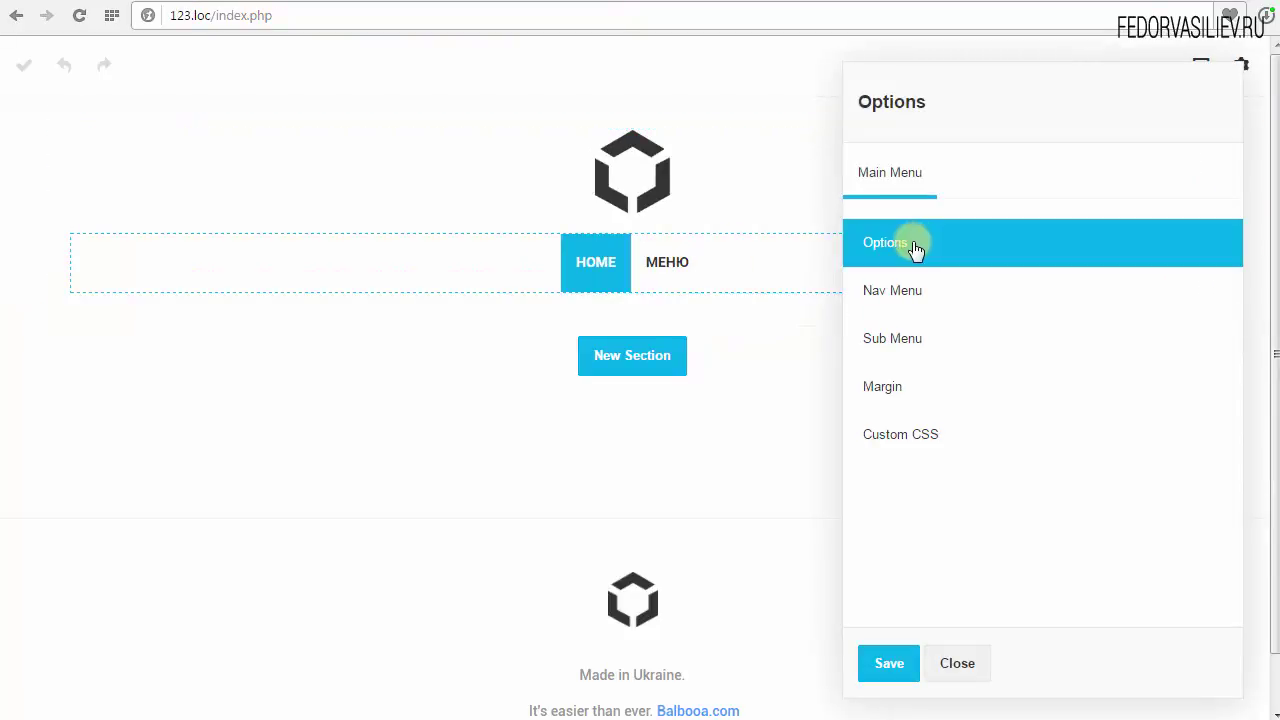
left_click(913, 245)
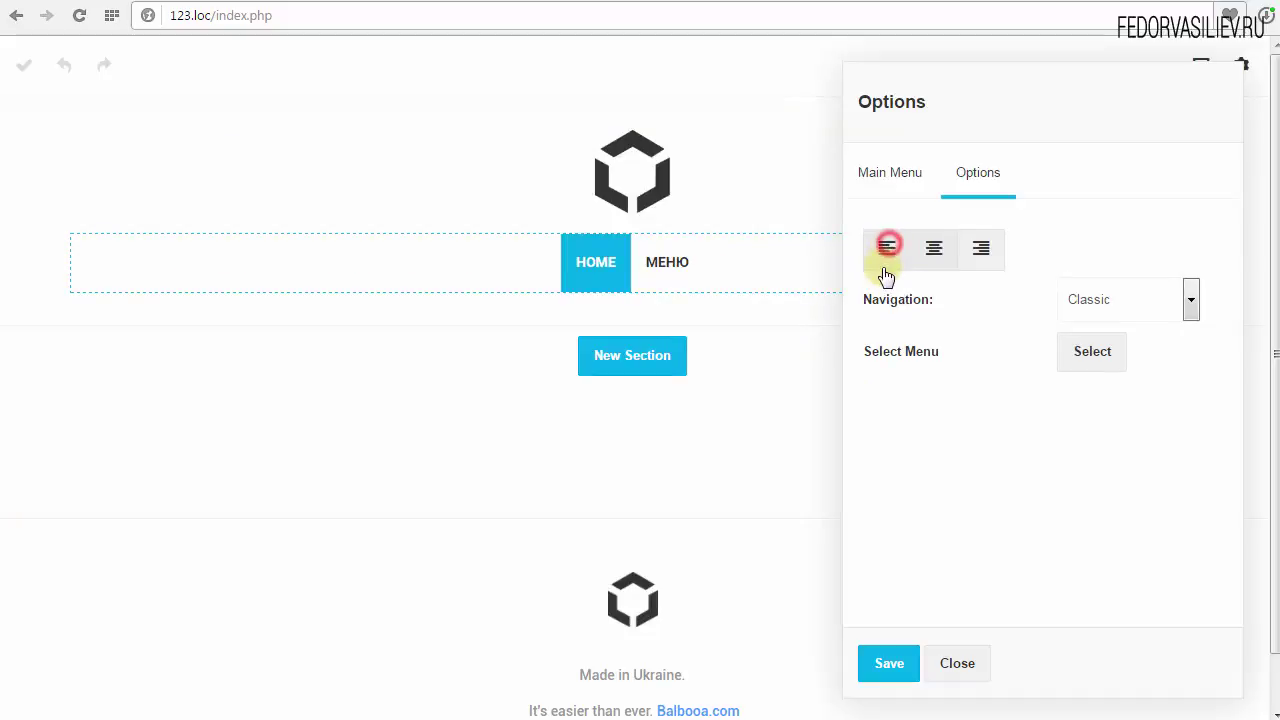
left_click(887, 248)
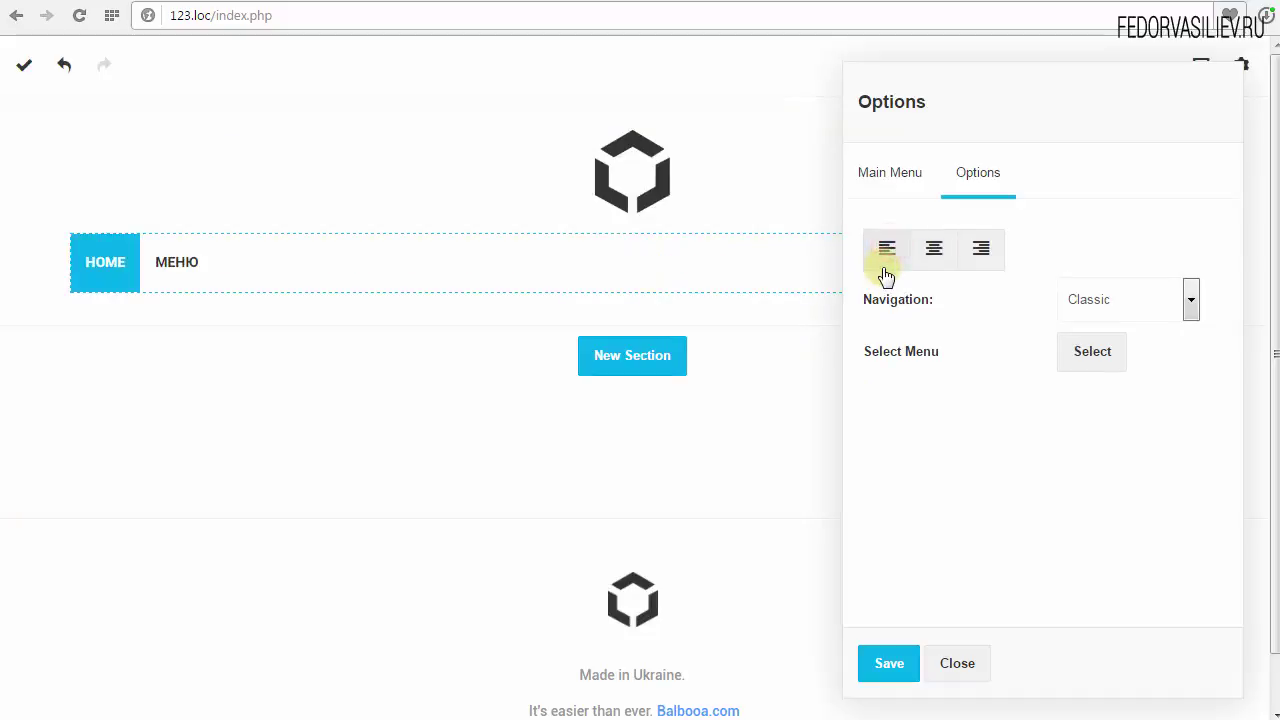
left_click(934, 250)
- Examine the typography settings of the header's Nav Menu and browse the fonts in the Font Library
left_click(872, 176)
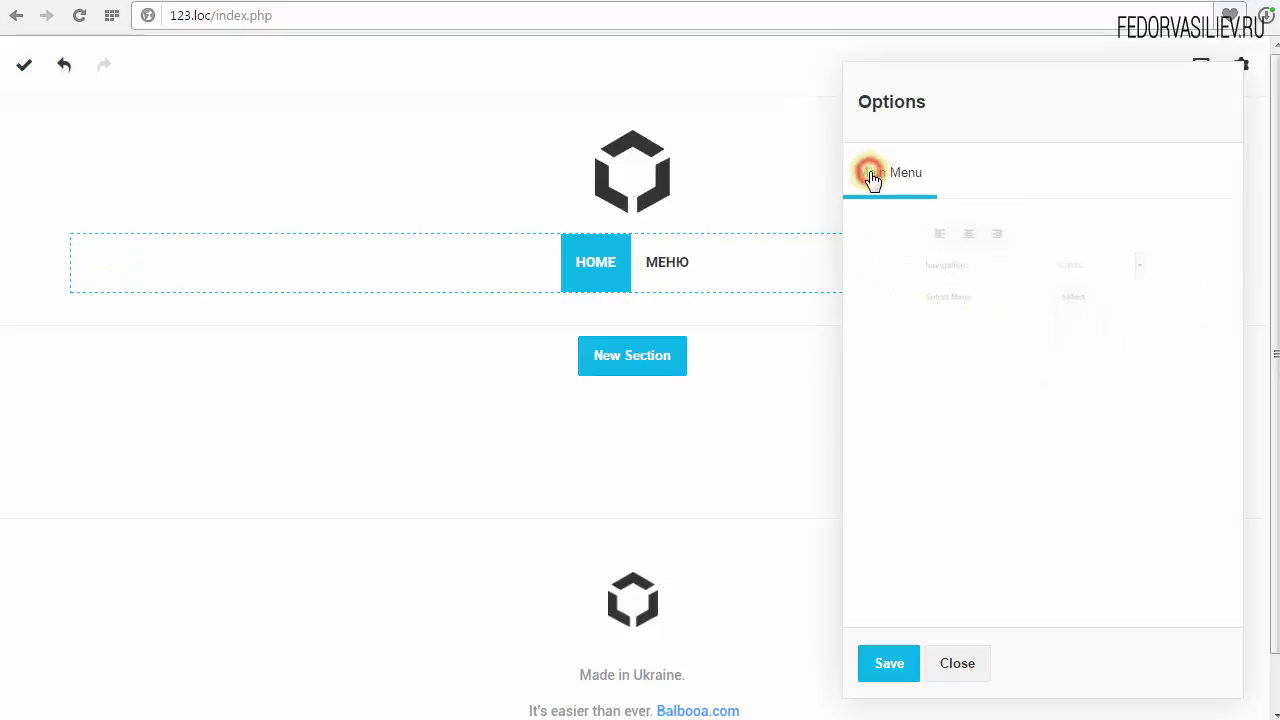
left_click(880, 296)
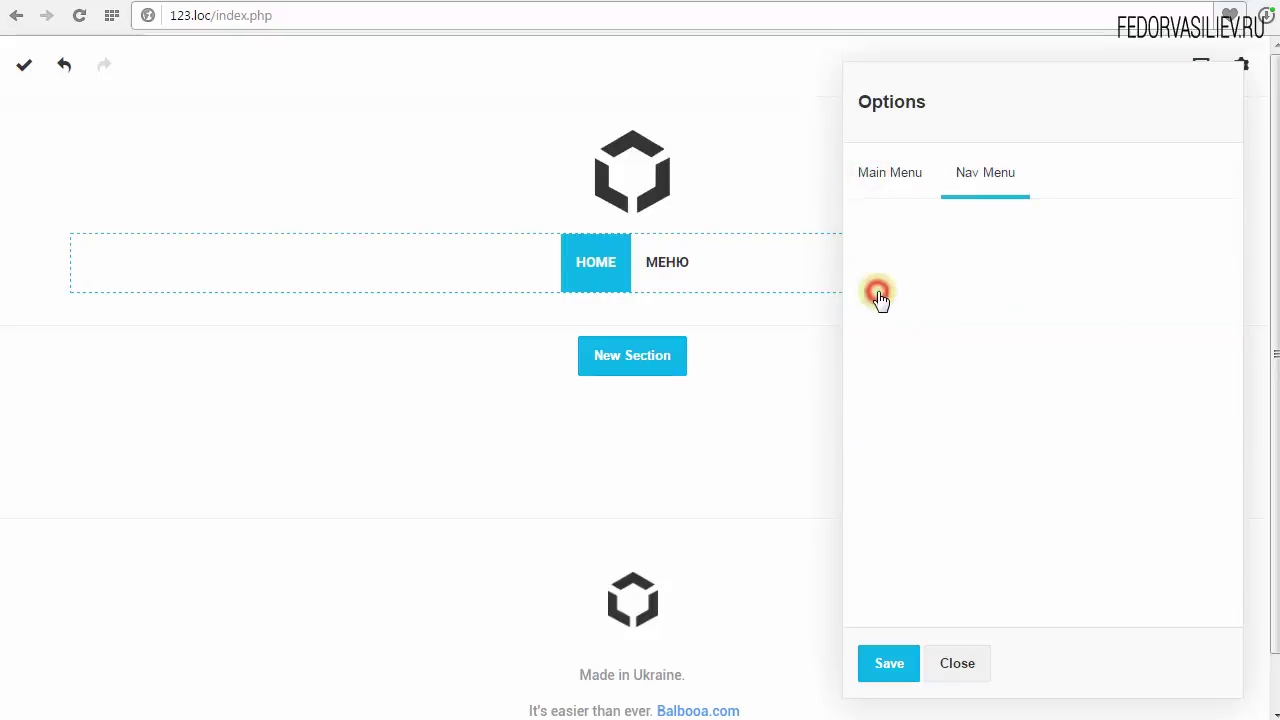
left_click(881, 250)
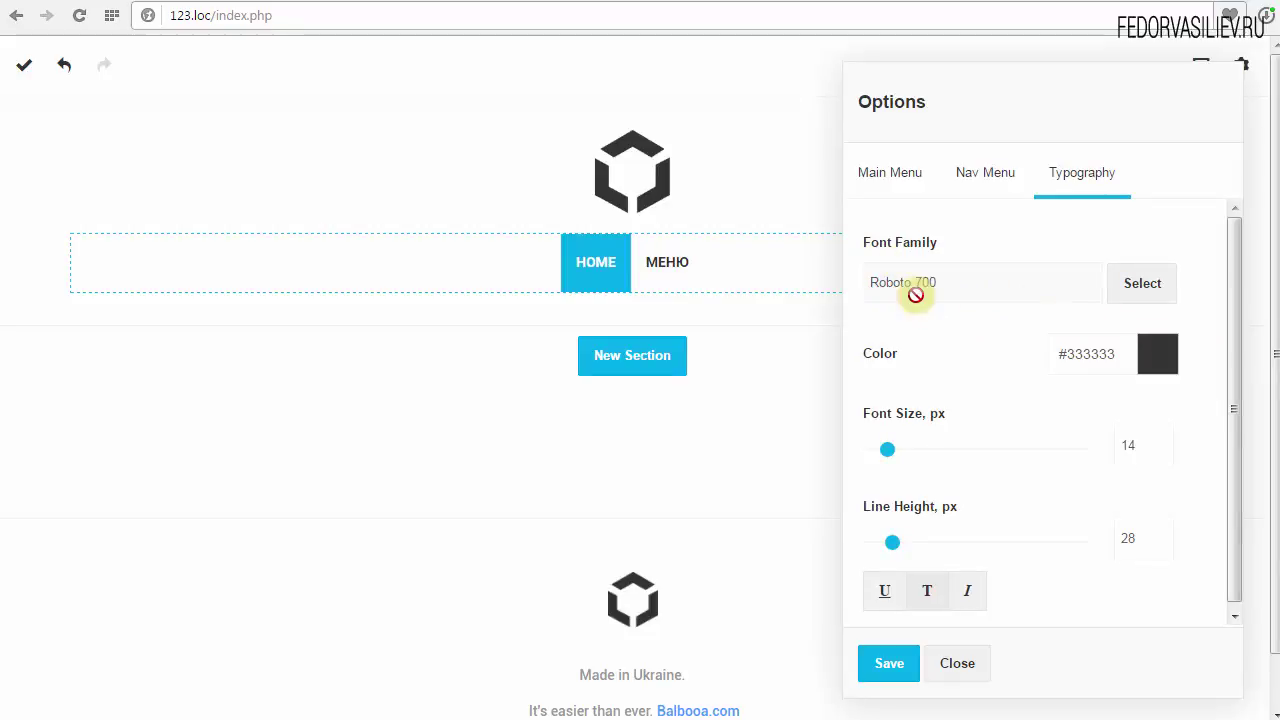
left_click(1141, 286)
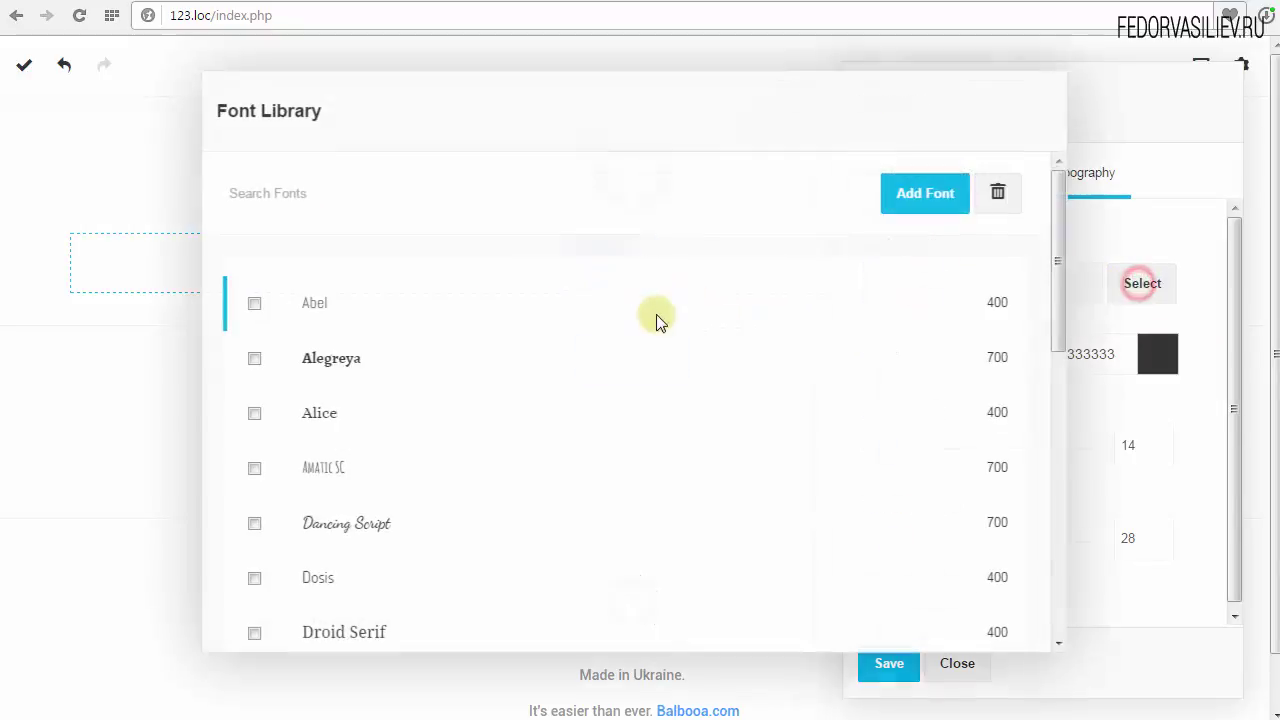
left_click(316, 194)
scroll(420, 333, "down", 4)
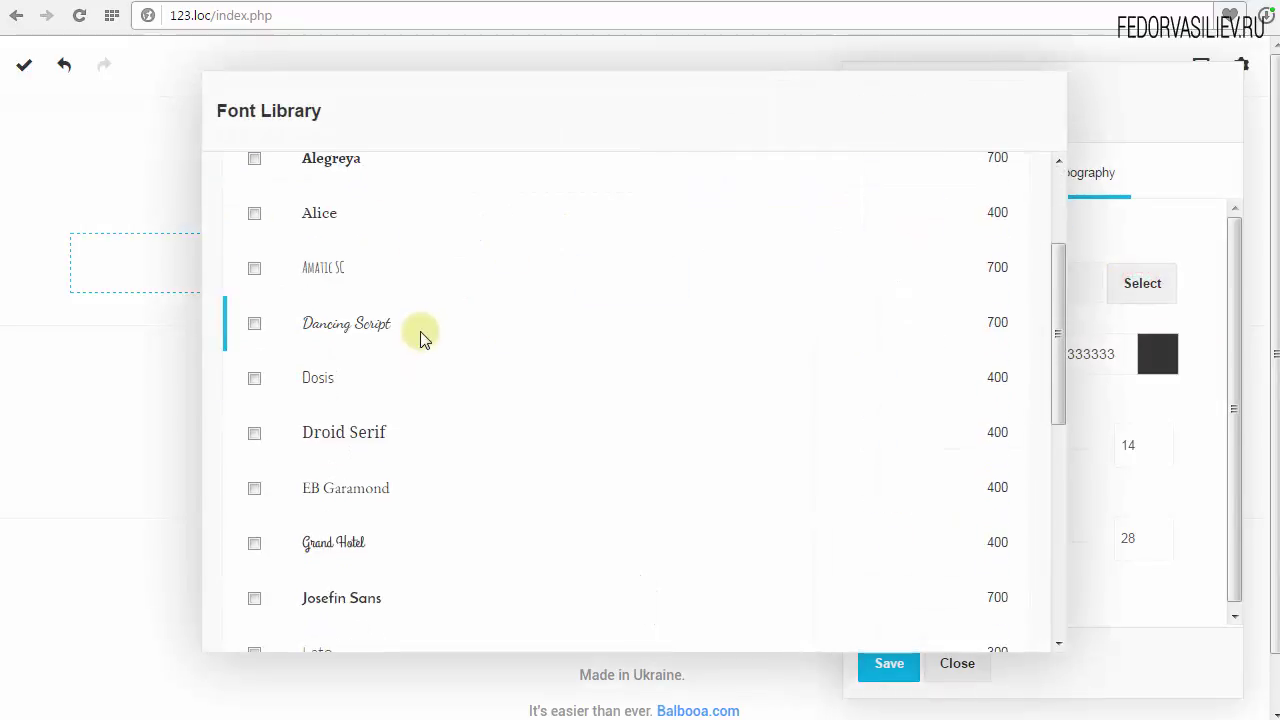
scroll(420, 338, "up", 2)
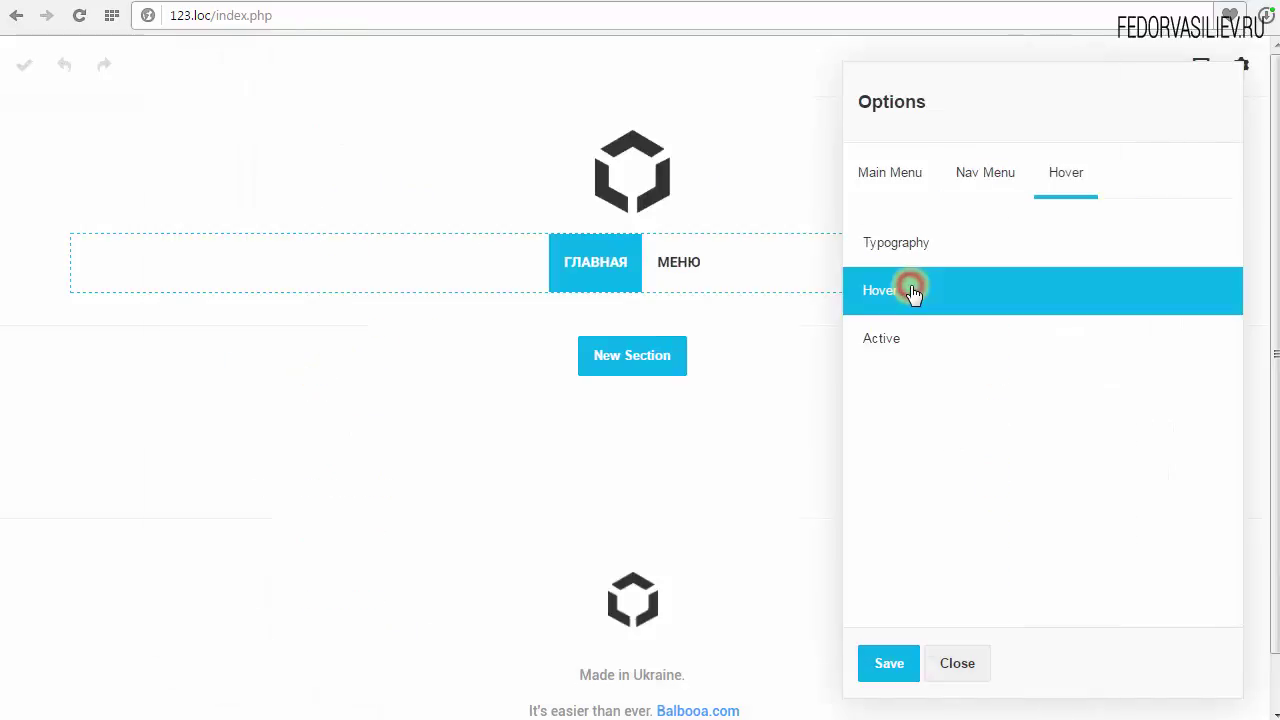
- Make the hover background of the header's Nav Menu fully transparent
left_click(913, 291)
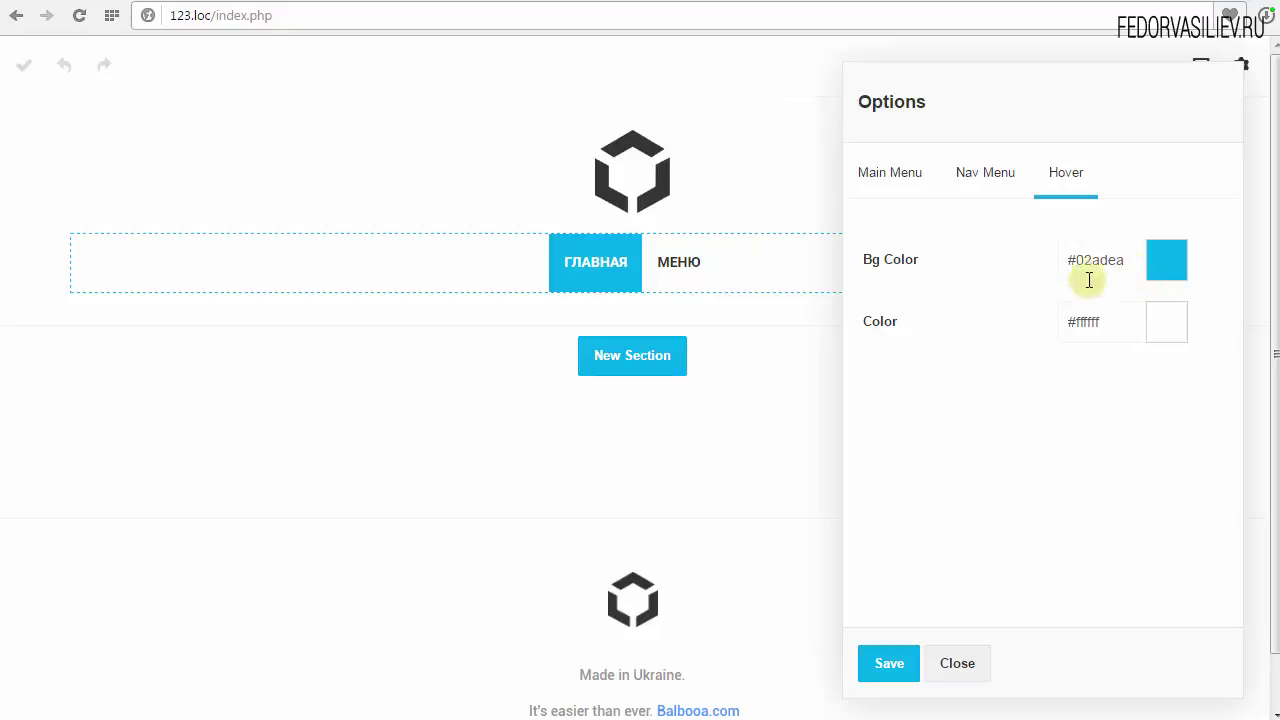
left_click(1159, 270)
left_click_drag(1143, 303, 1122, 450)
left_click(897, 394)
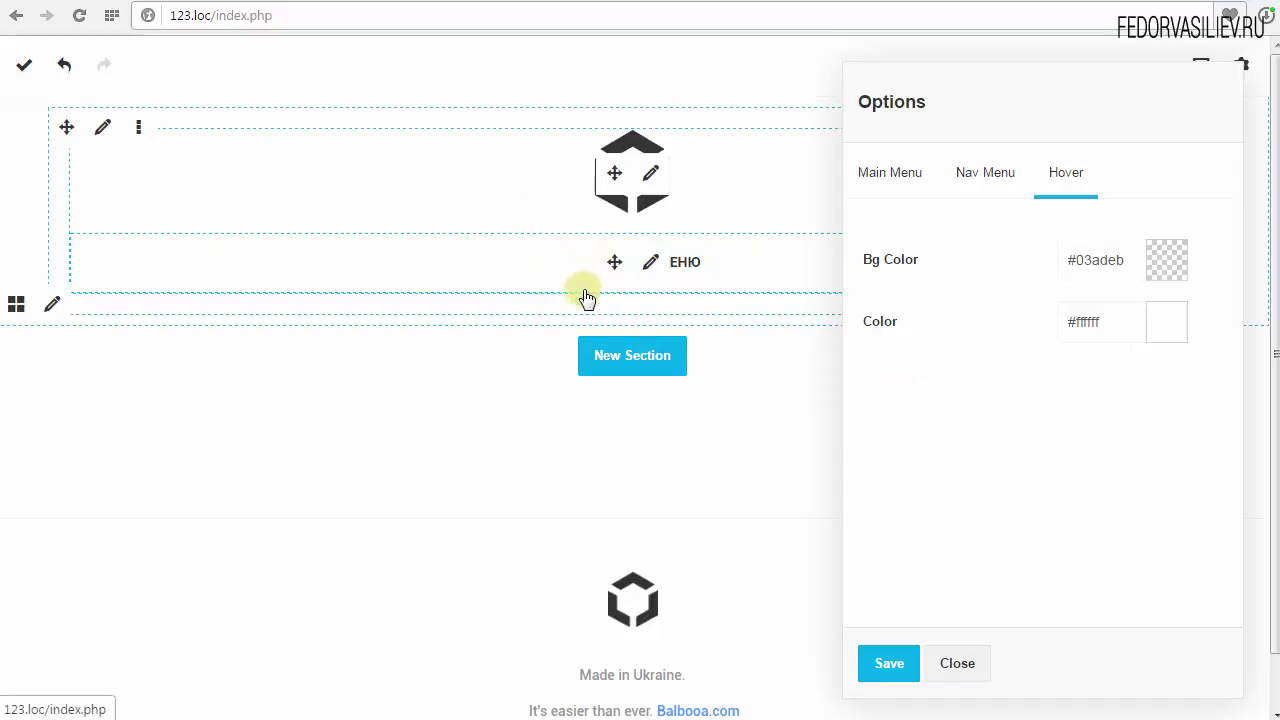
- Make the background of the header Nav Menu's active item fully transparent
left_click(987, 172)
left_click(893, 340)
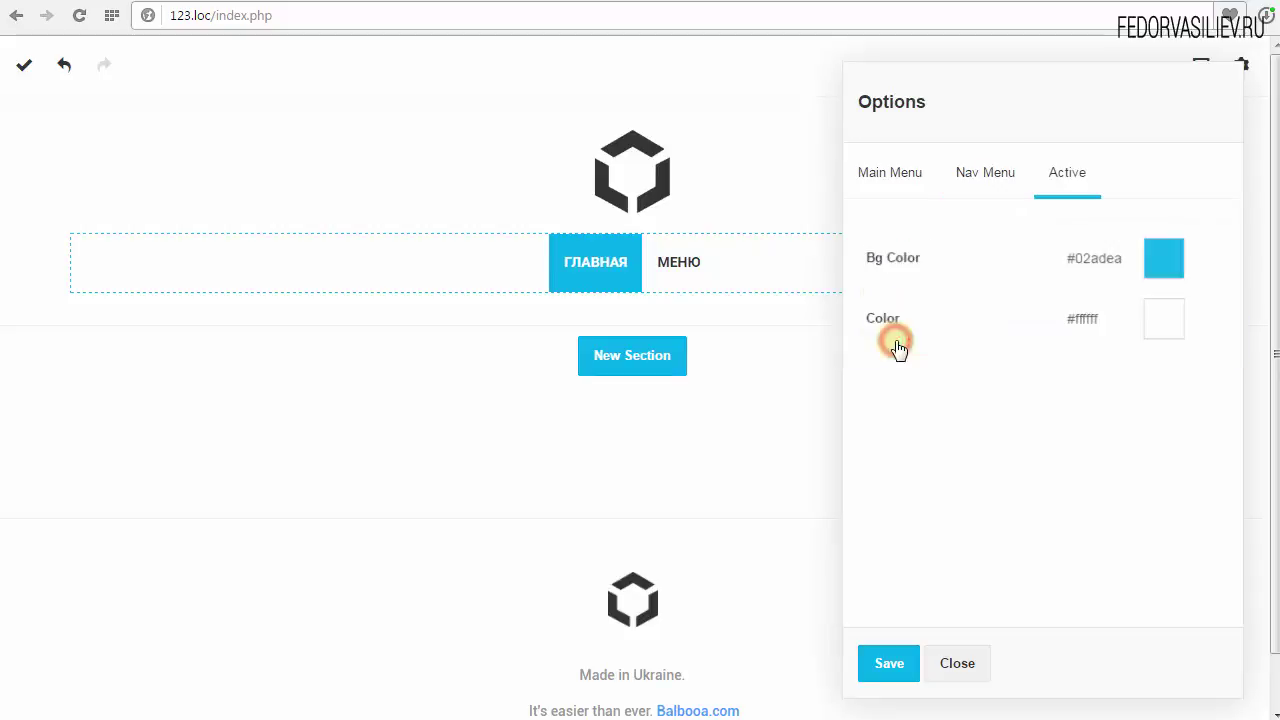
left_click(1160, 262)
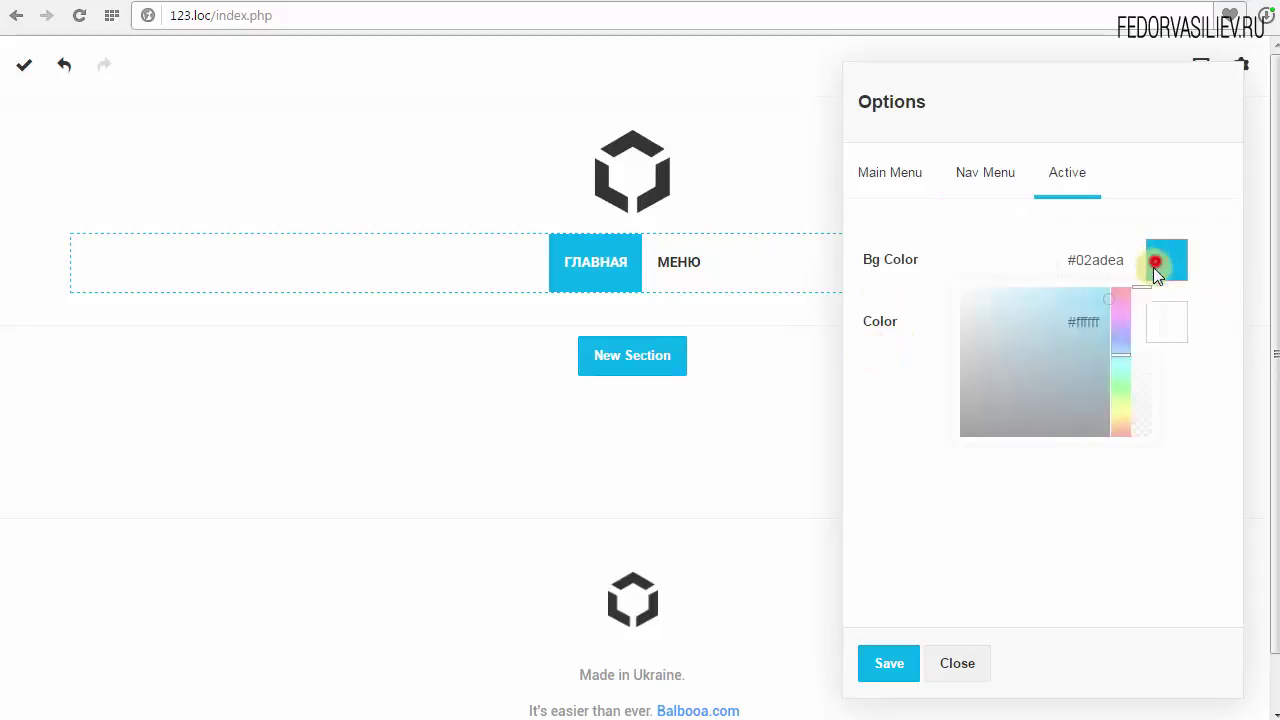
left_click_drag(1141, 296, 1141, 436)
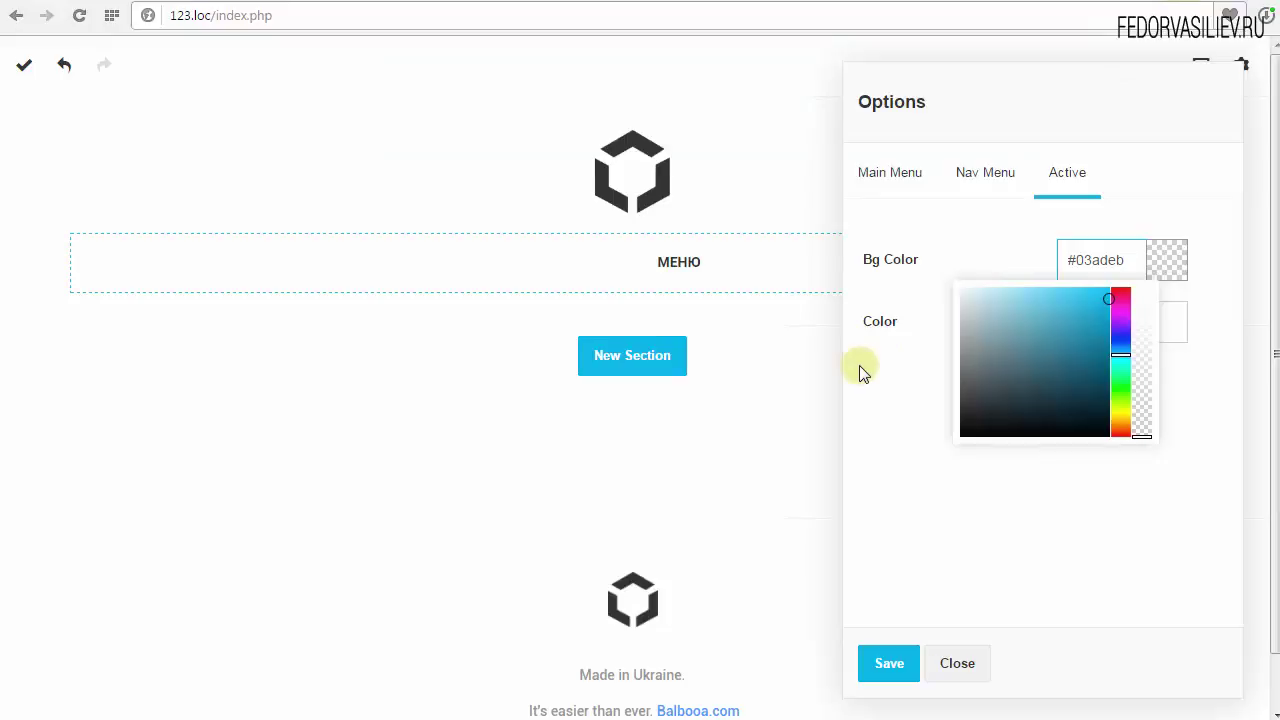
left_click(986, 241)
- Set the hover text colour of the header's Nav Menu to light grey #dbdbdb
left_click(997, 174)
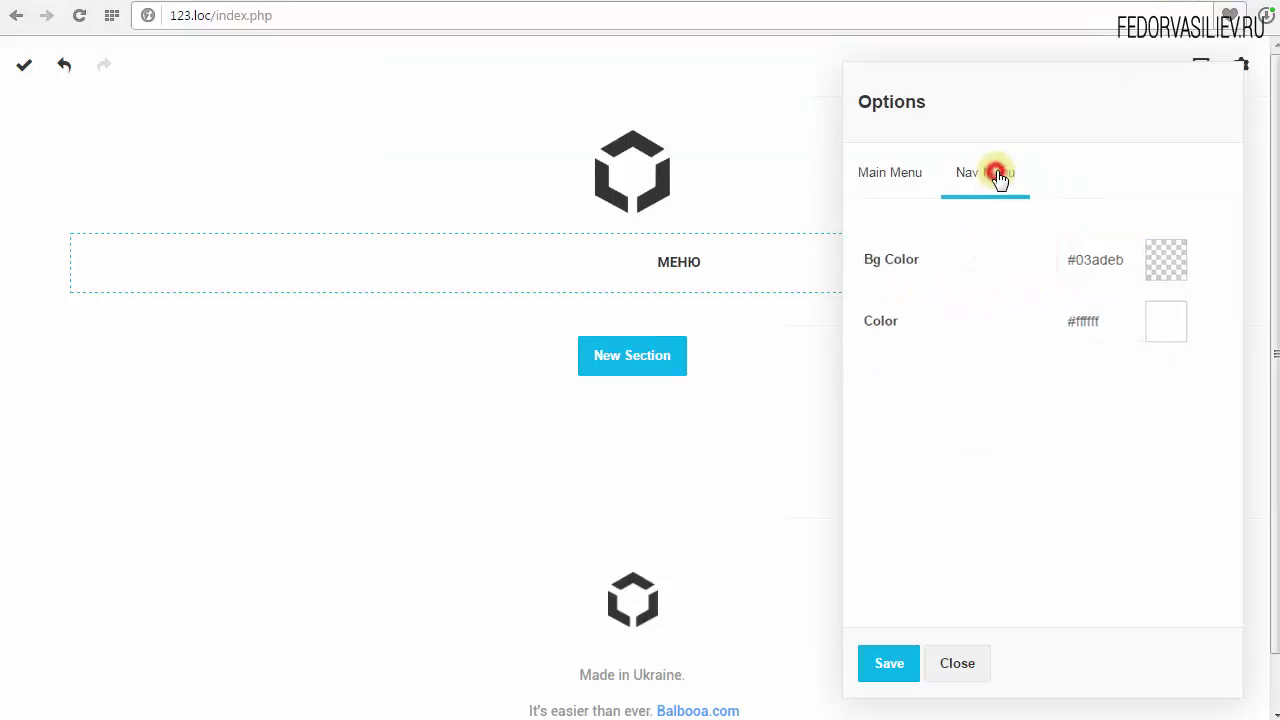
left_click(888, 312)
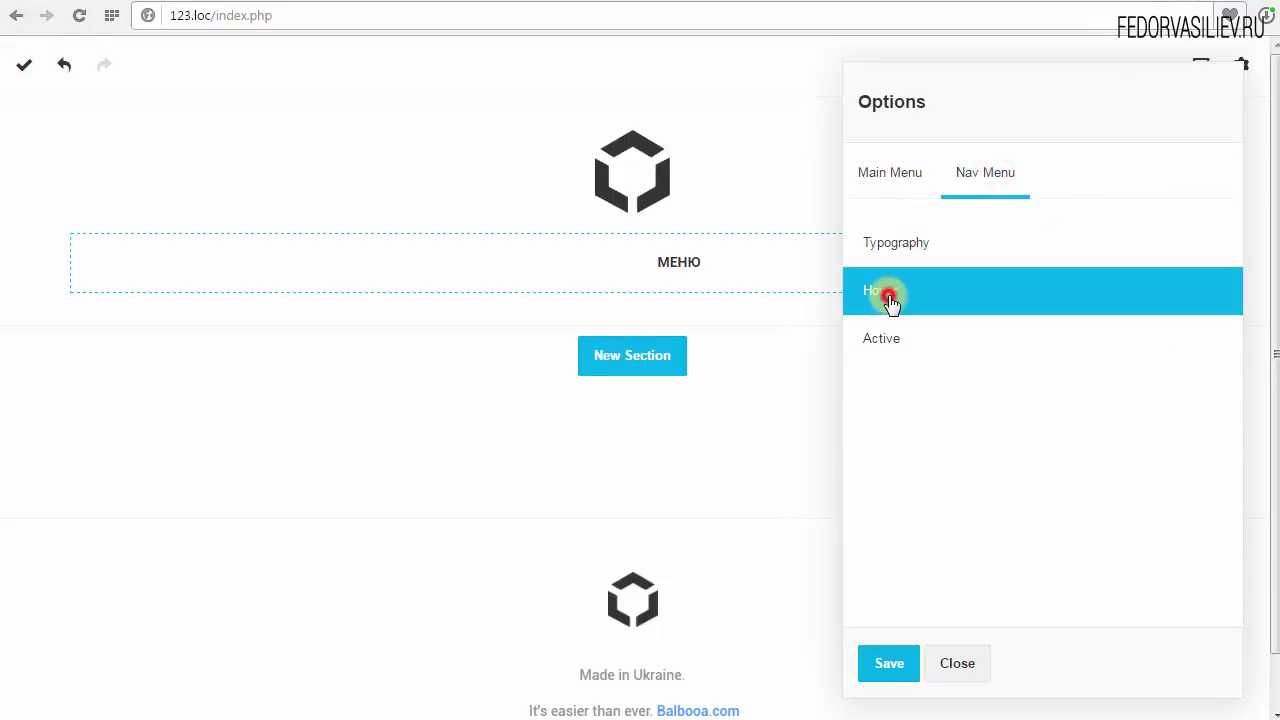
left_click(889, 296)
left_click(1157, 322)
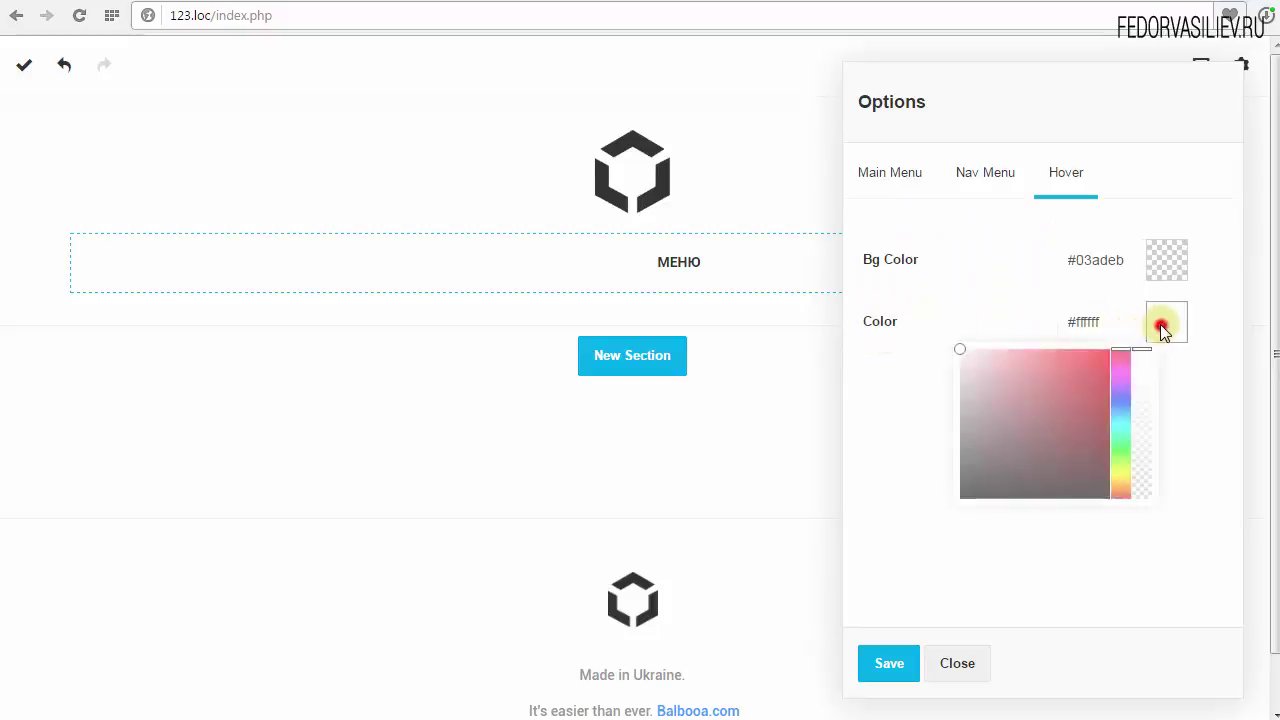
left_click(958, 366)
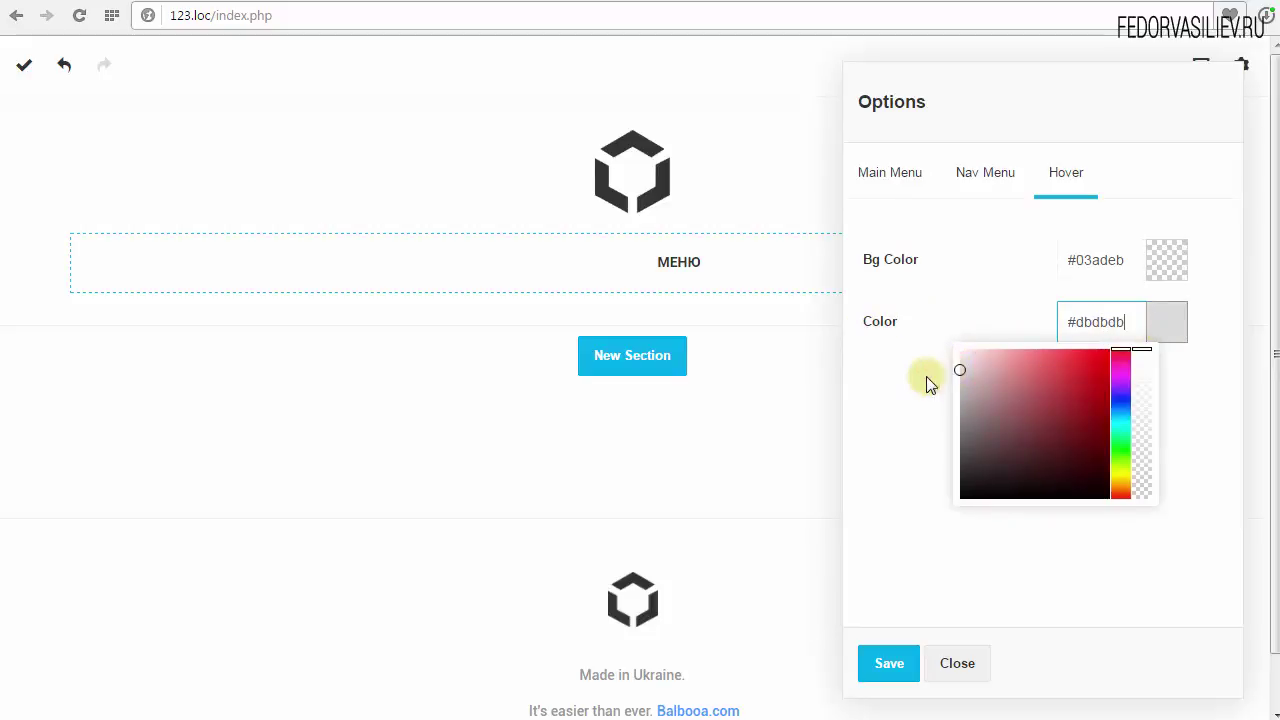
left_click(909, 378)
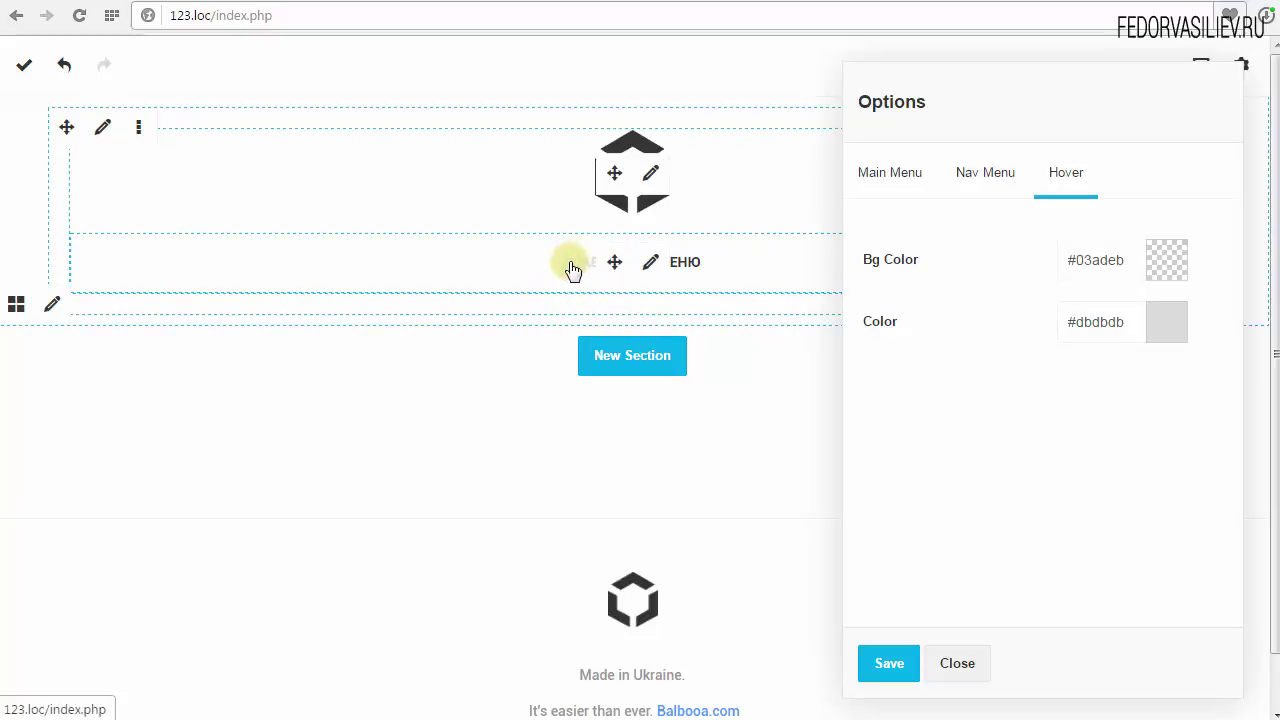
- Set the header menu's top margin to 6 px, keep its bottom margin at 0, and save the options
left_click(985, 176)
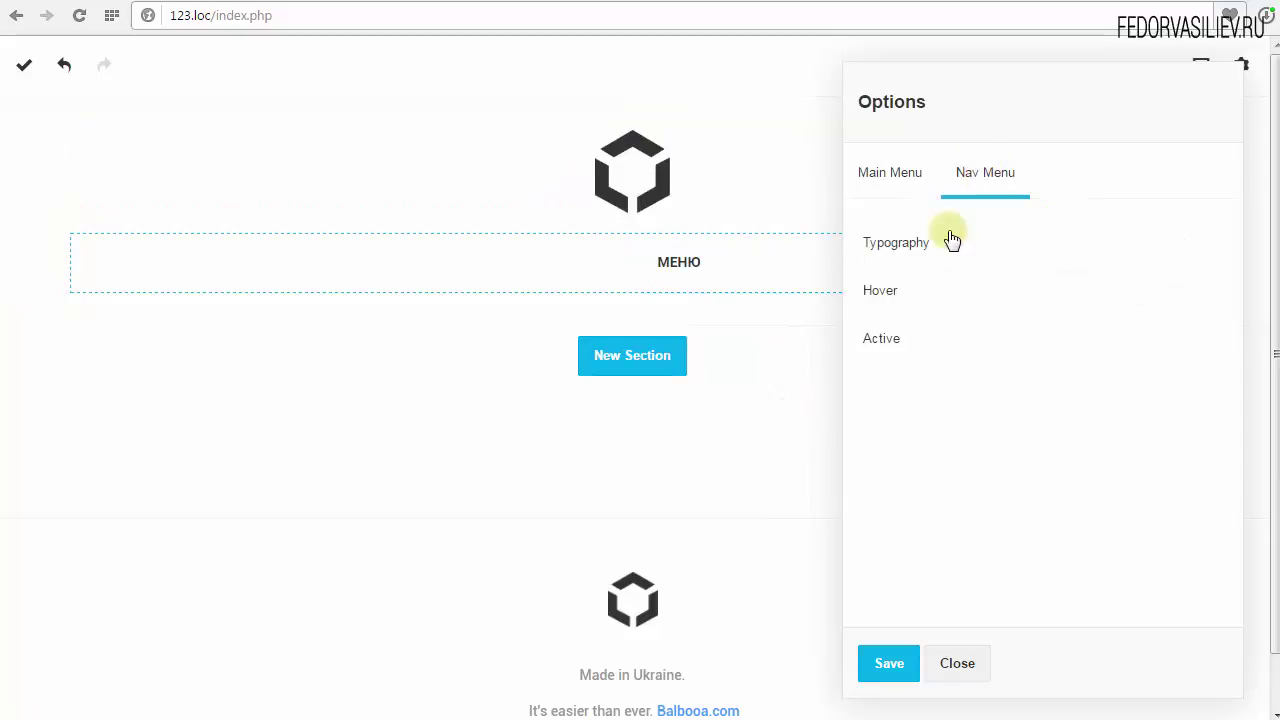
left_click(906, 173)
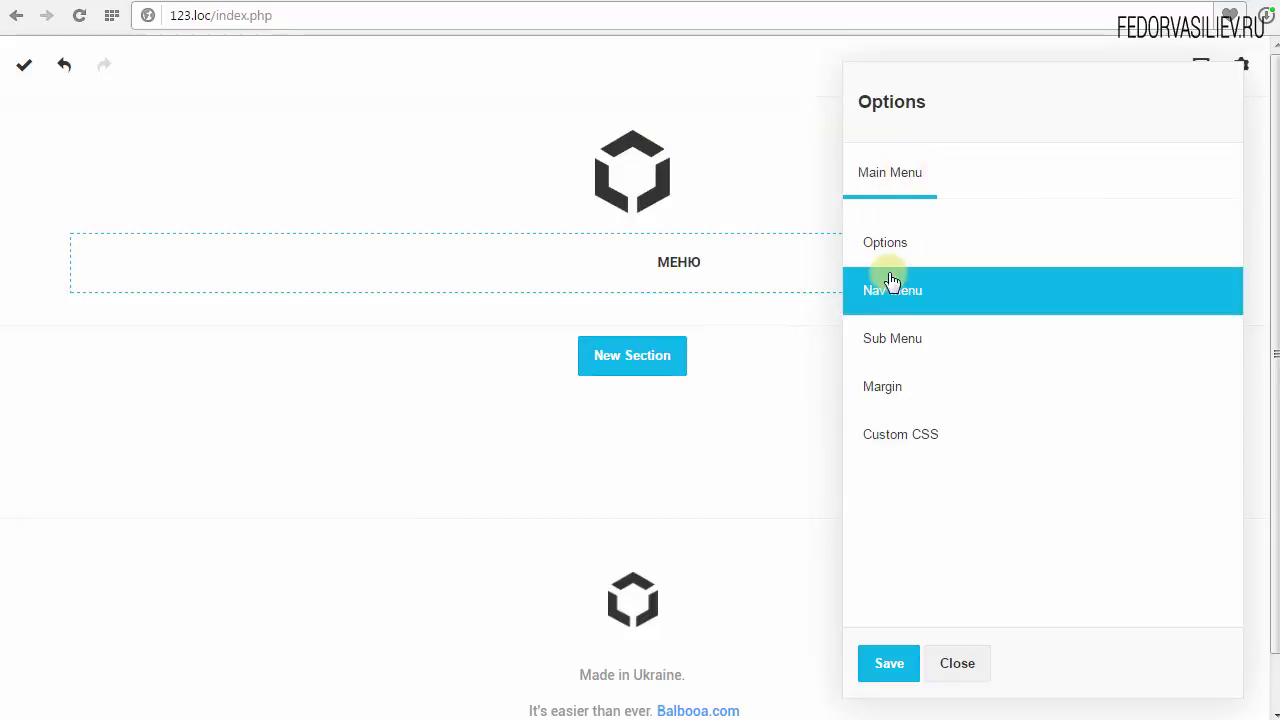
left_click(897, 338)
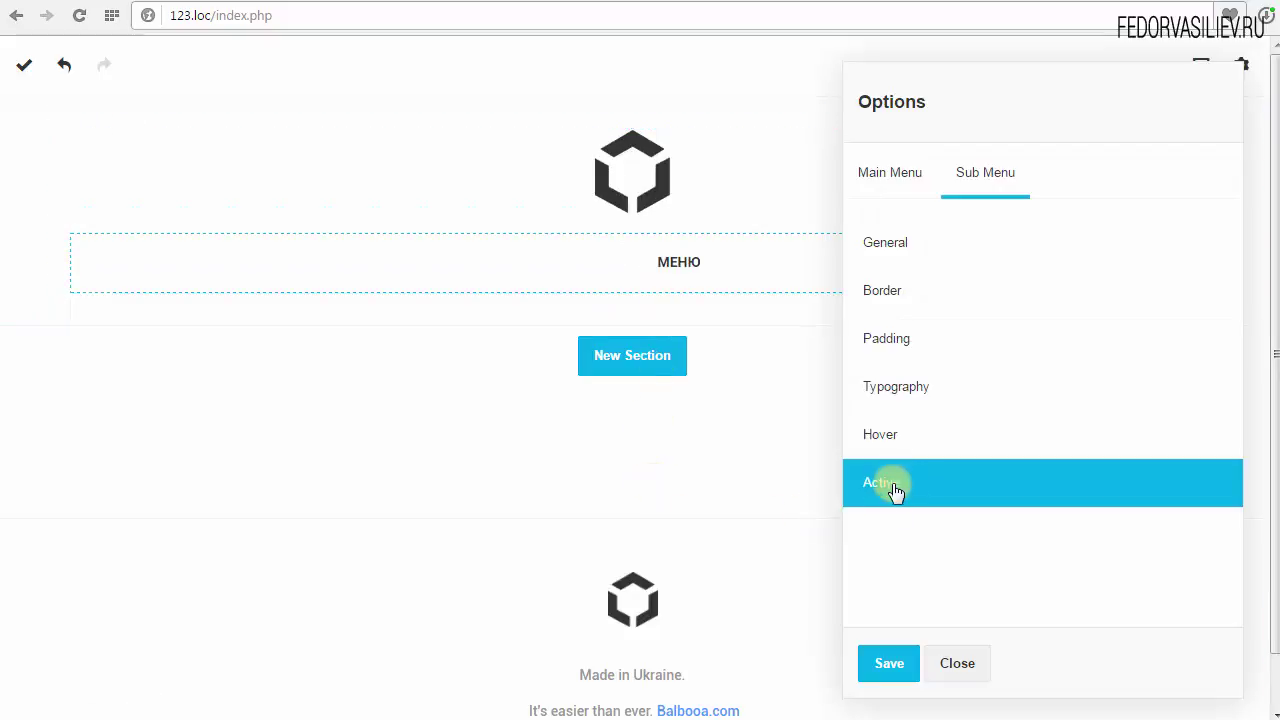
left_click(903, 177)
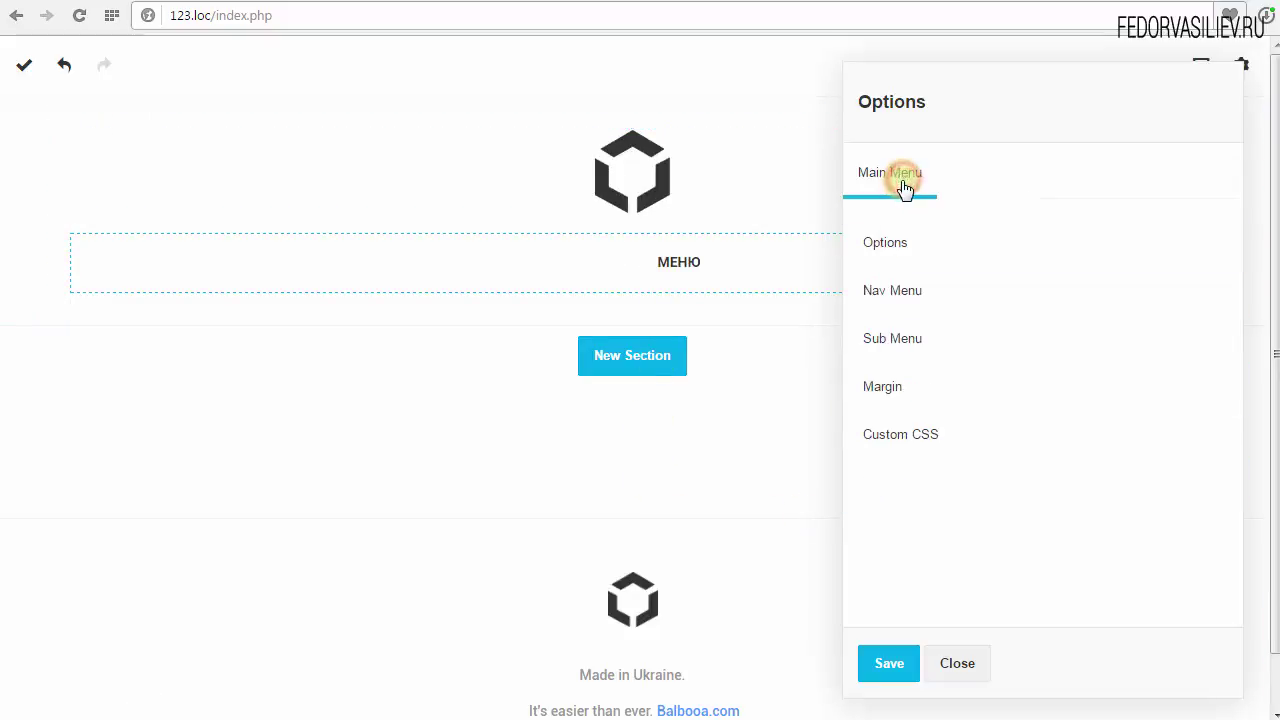
left_click(905, 393)
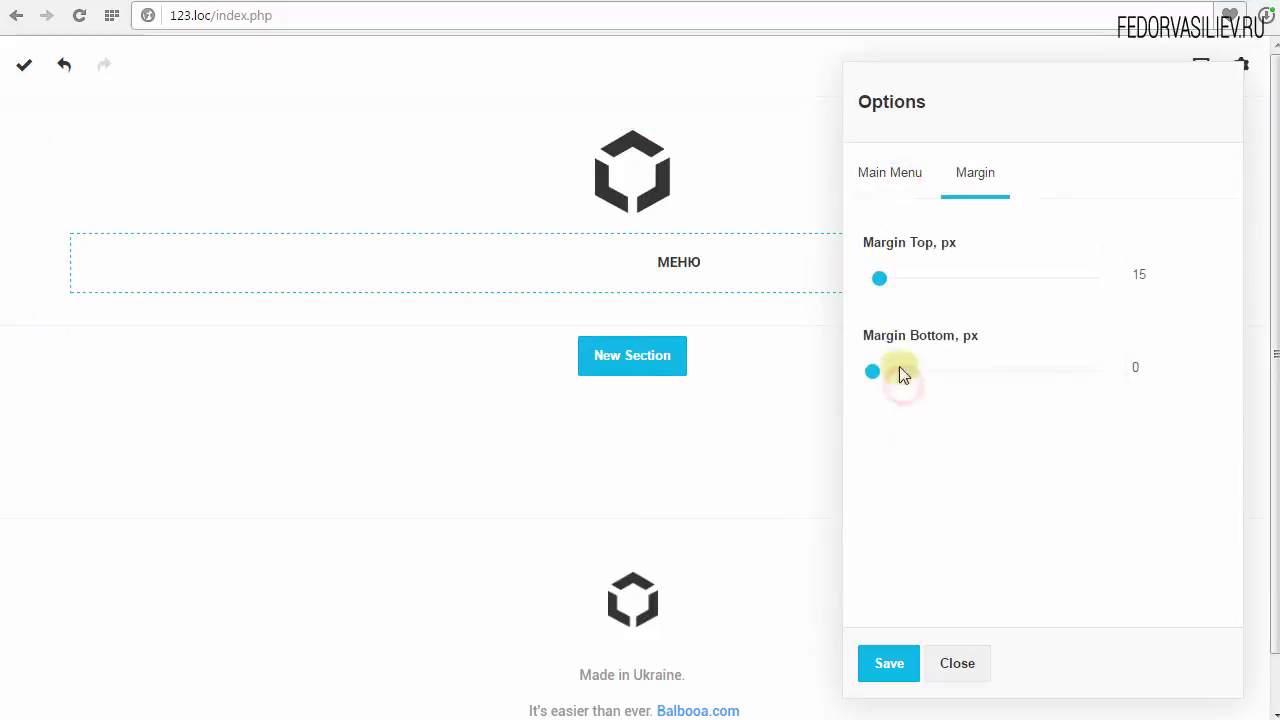
mouse_move(883, 286)
left_mouse_down()
mouse_move(899, 285)
mouse_move(875, 290)
left_mouse_up()
left_click_drag(874, 378, 888, 376)
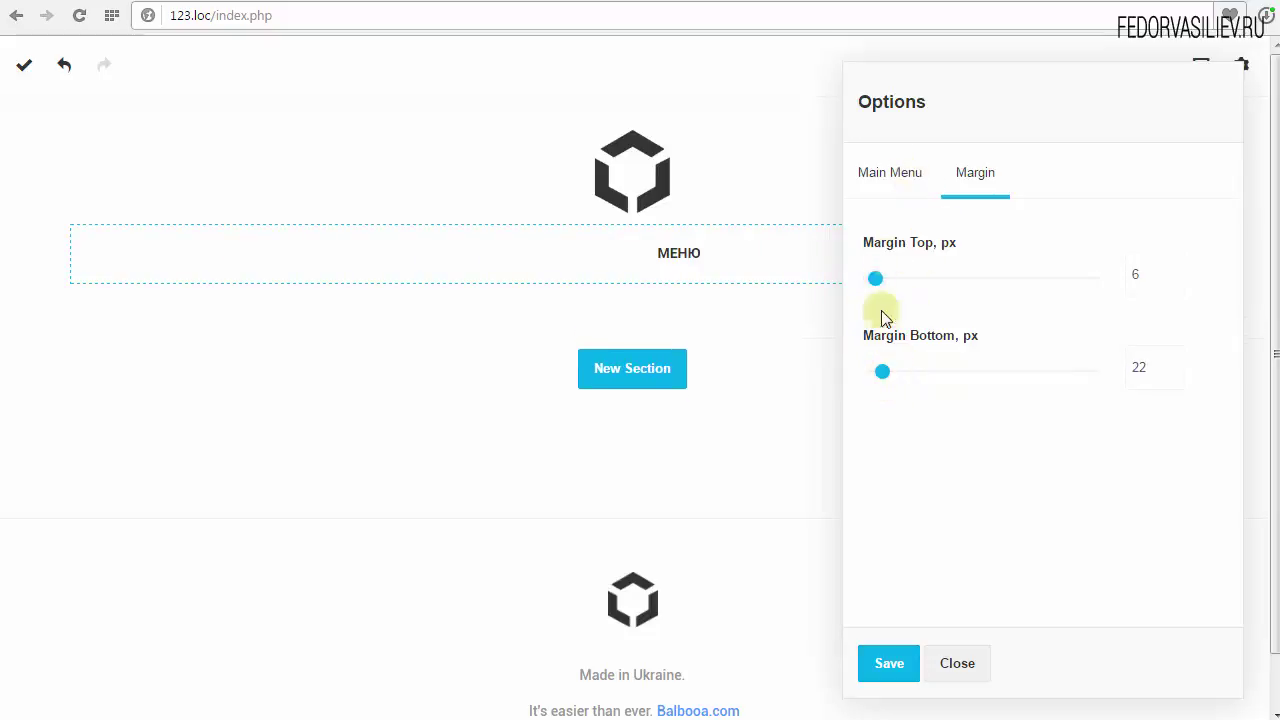
left_click_drag(877, 378, 864, 375)
left_click(890, 663)
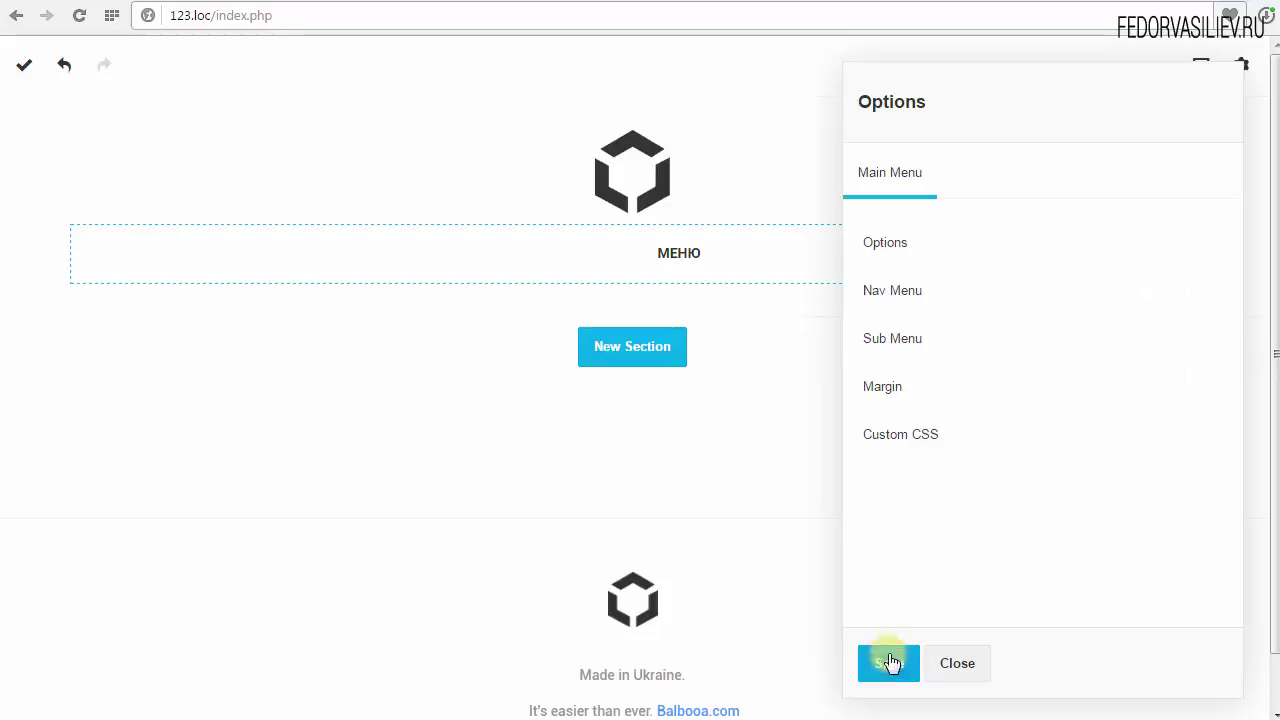
left_click(888, 665)
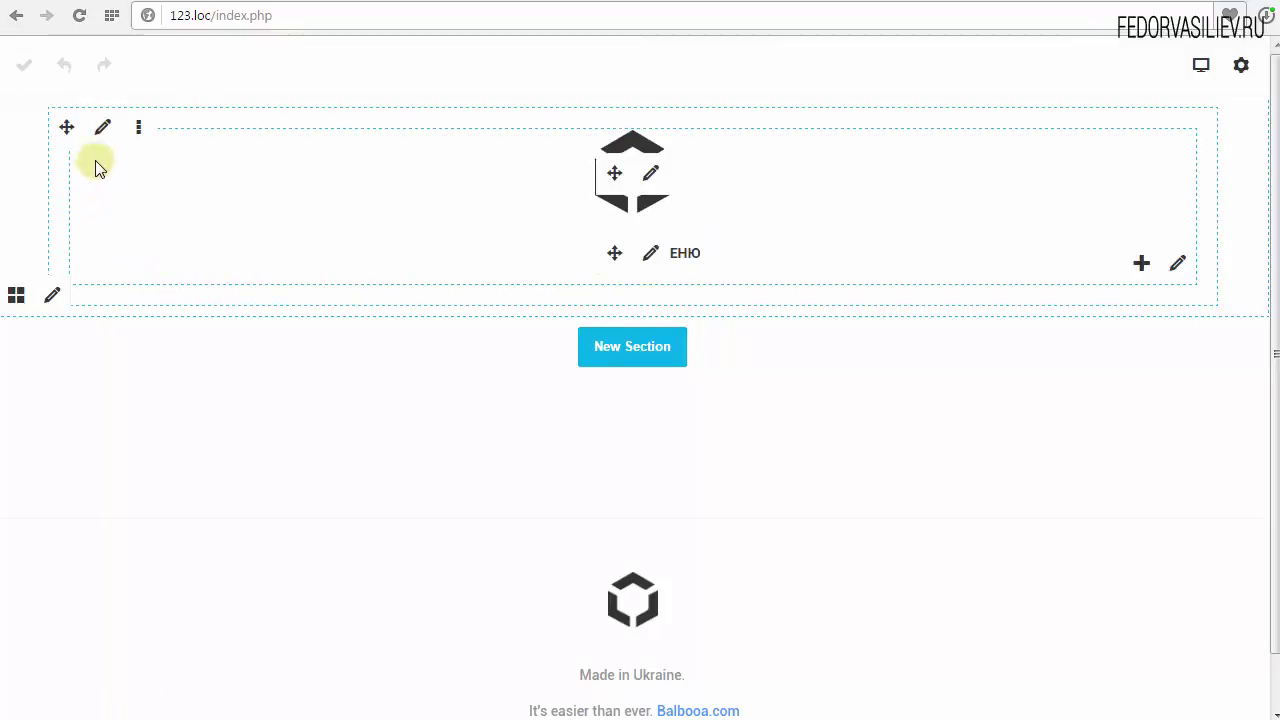
- Give the header row a solid grey #c9c9c9 background colour and save the row options
left_click(103, 135)
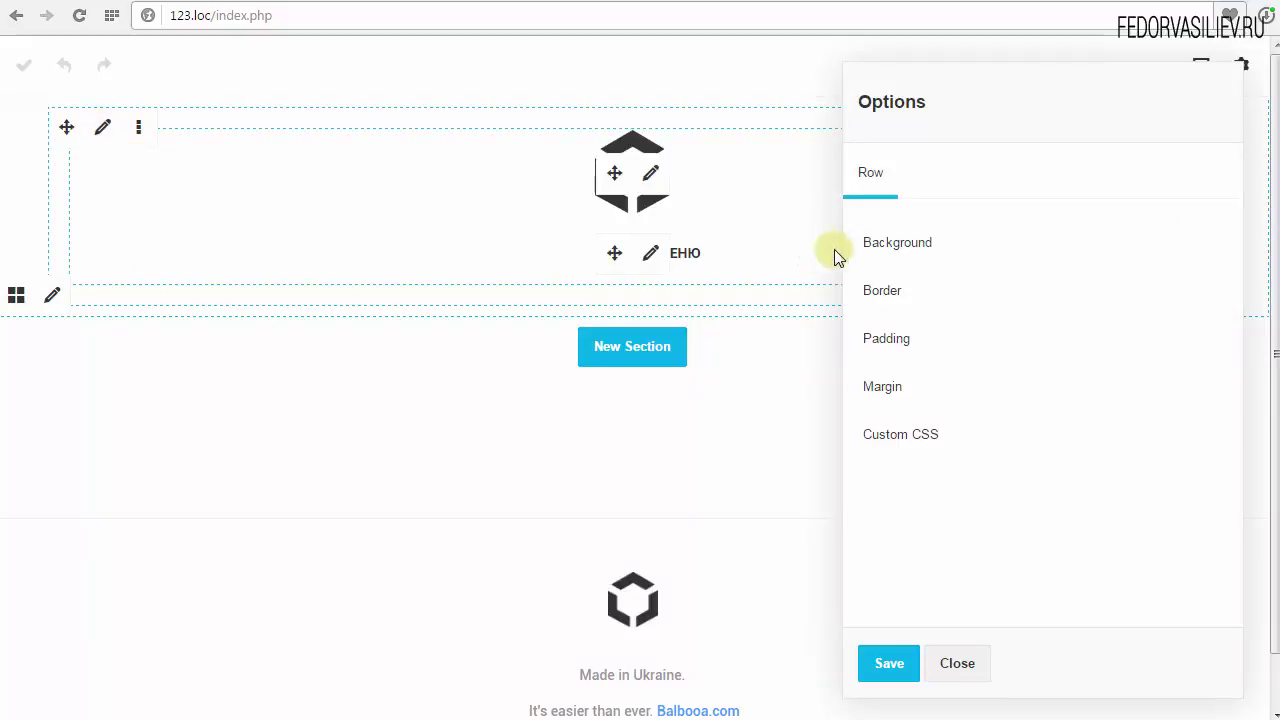
left_click(880, 243)
left_click(898, 320)
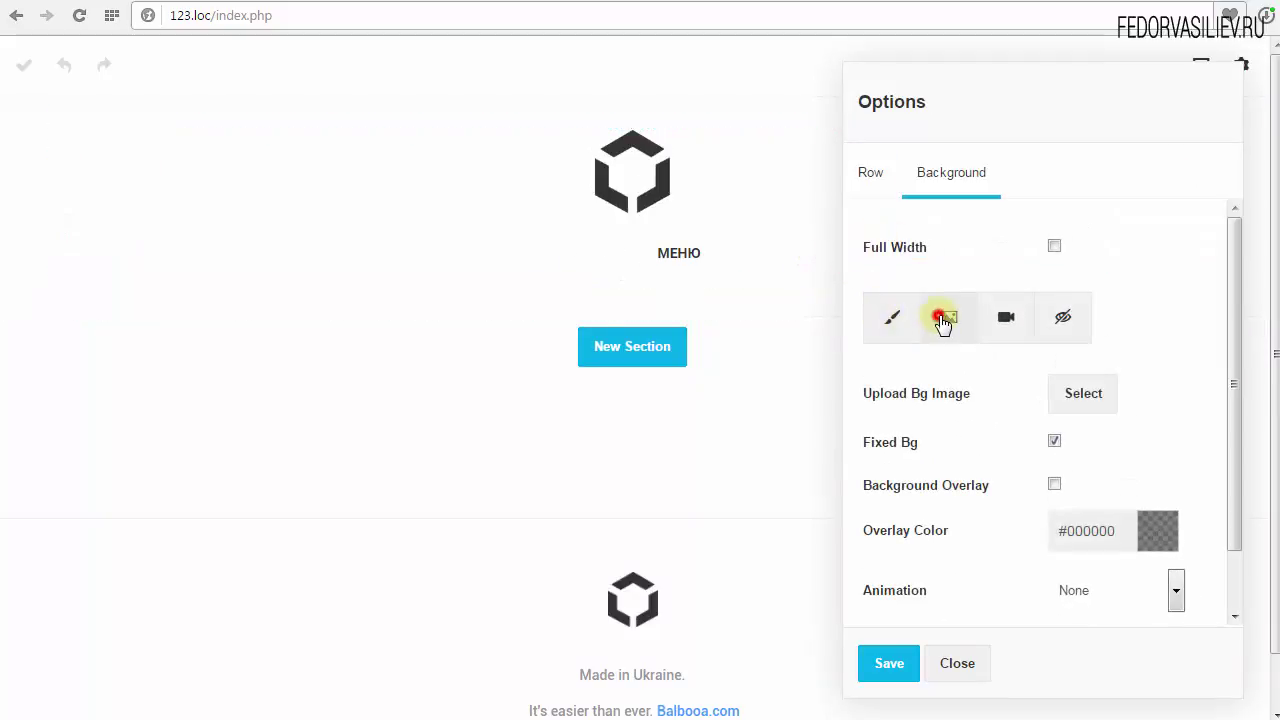
left_click(892, 317)
left_click(1155, 406)
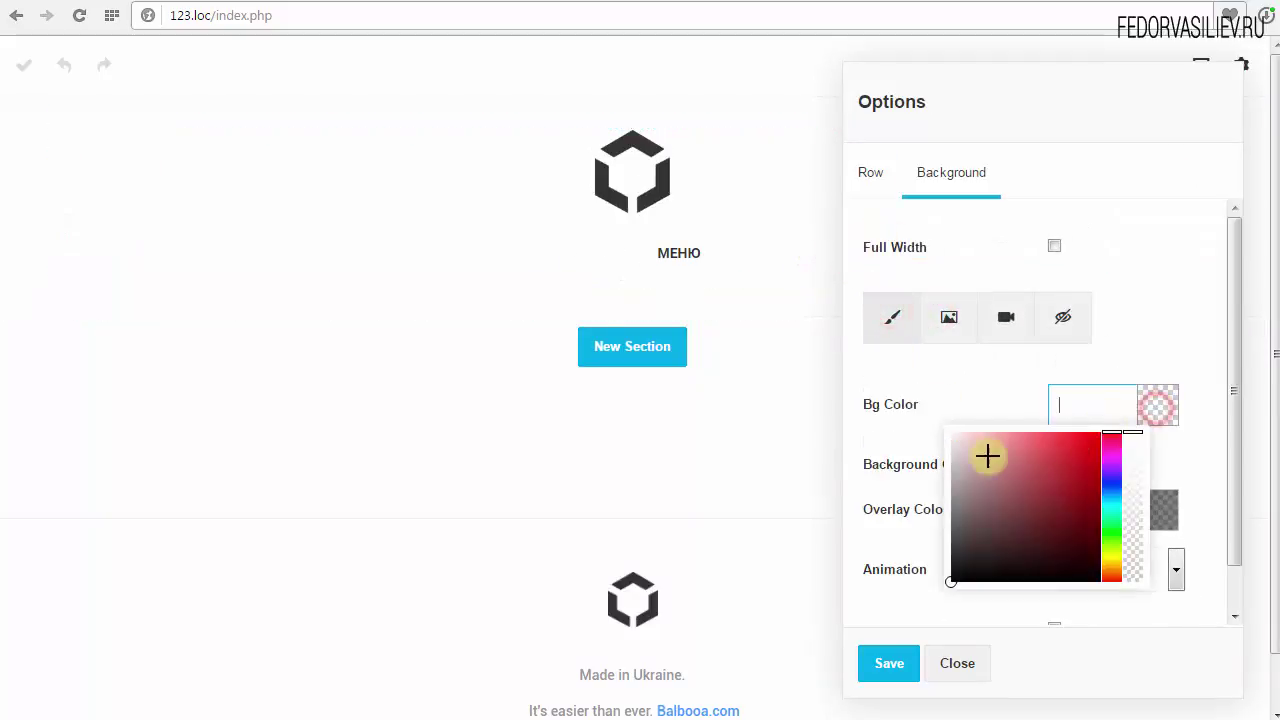
mouse_move(988, 456)
left_mouse_down()
mouse_move(943, 443)
mouse_move(920, 465)
left_mouse_up()
left_click(902, 437)
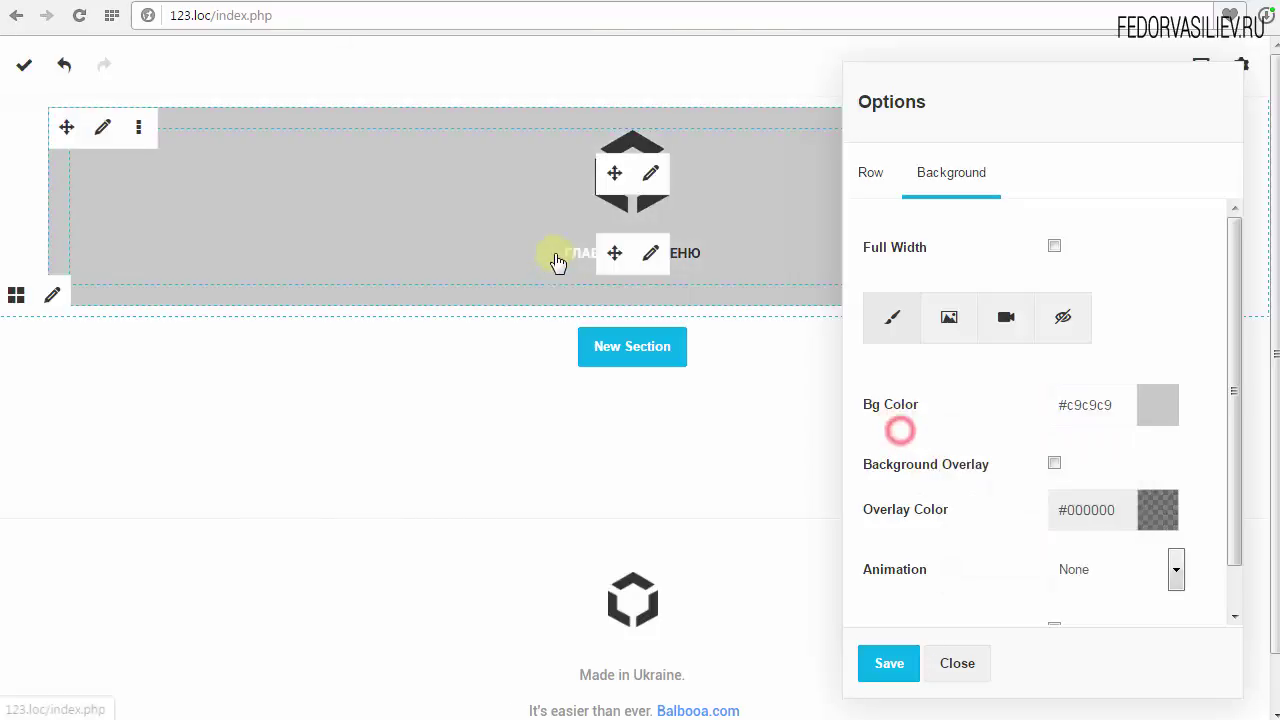
left_click(881, 663)
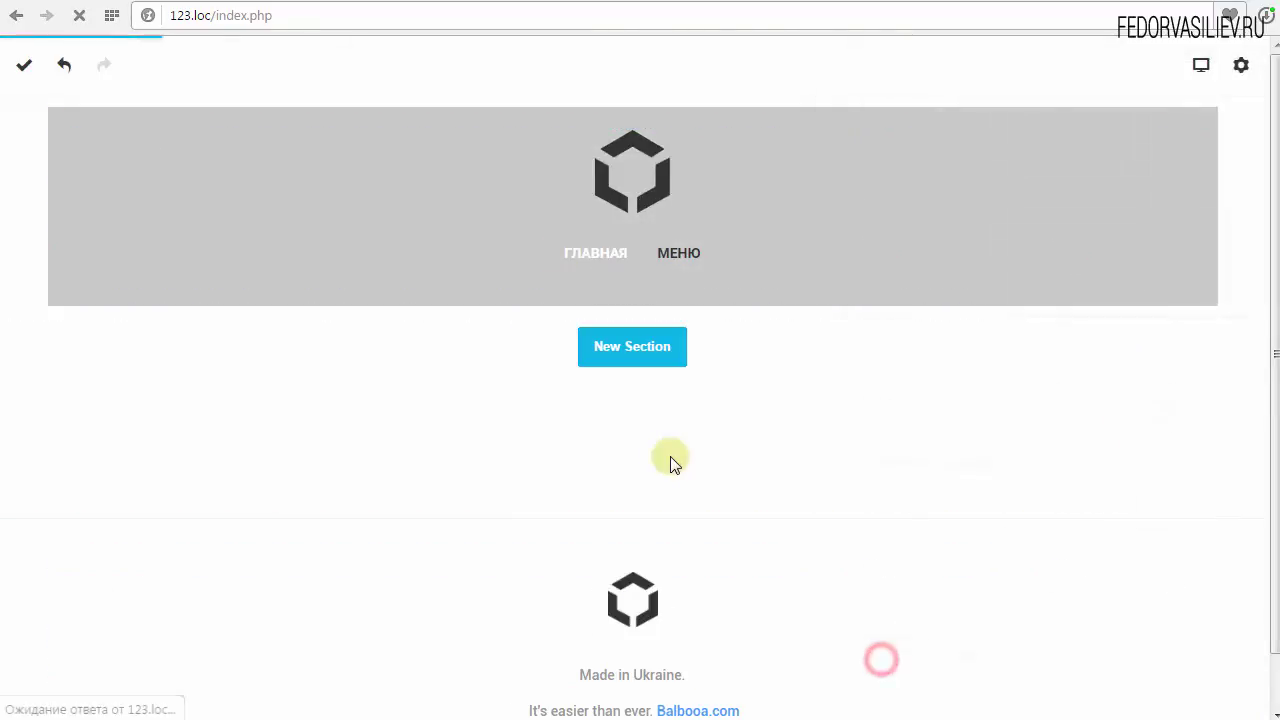
- Set the typography colour of the header's Nav Menu to white #ffffff
left_click(687, 255)
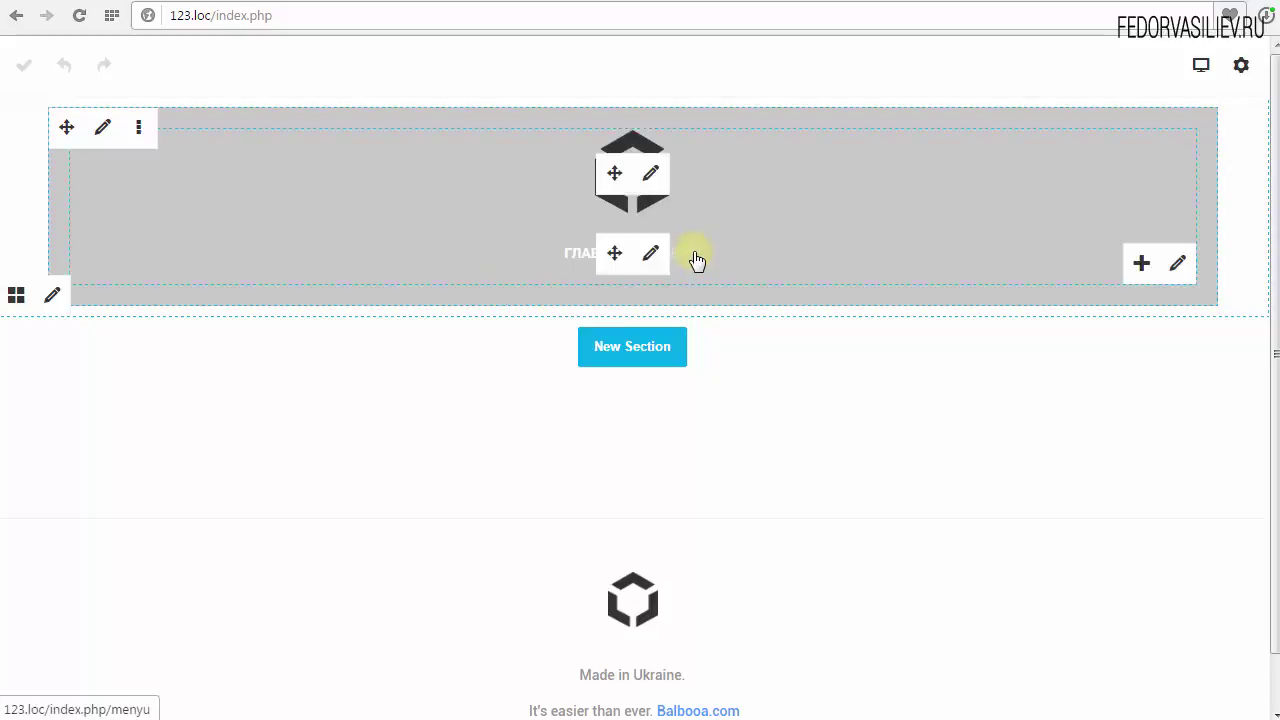
left_click(651, 257)
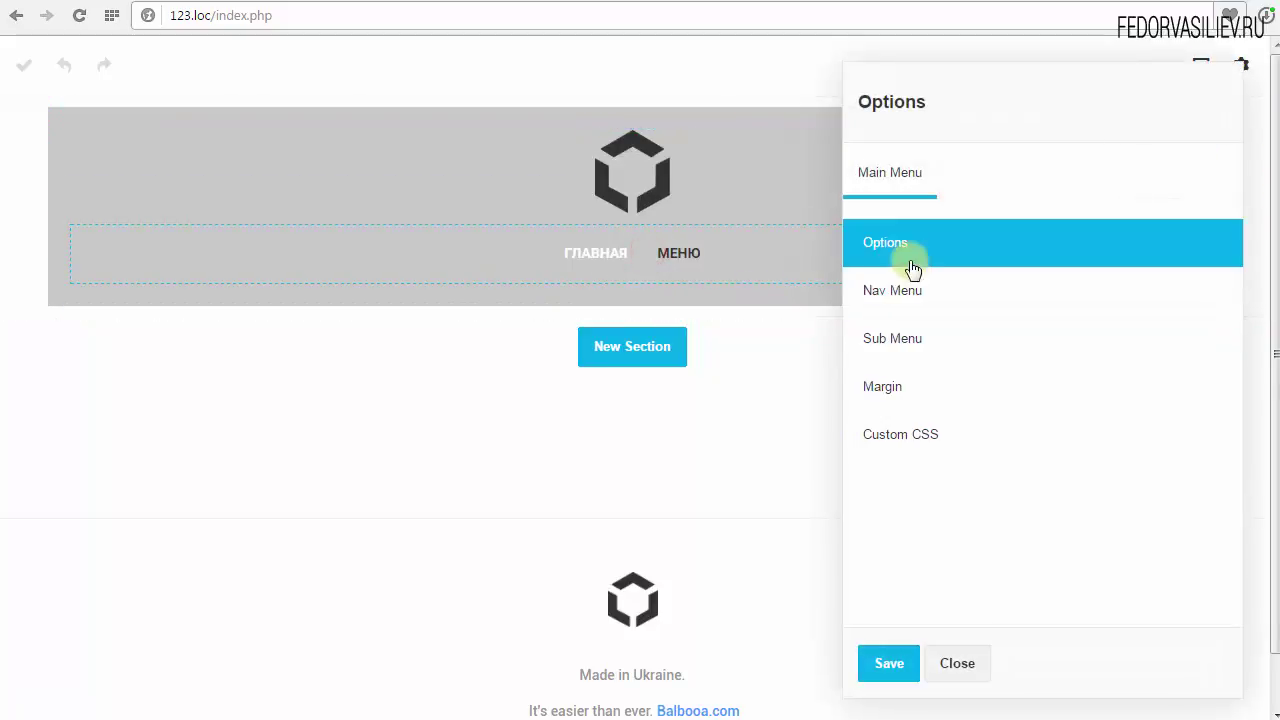
left_click(914, 249)
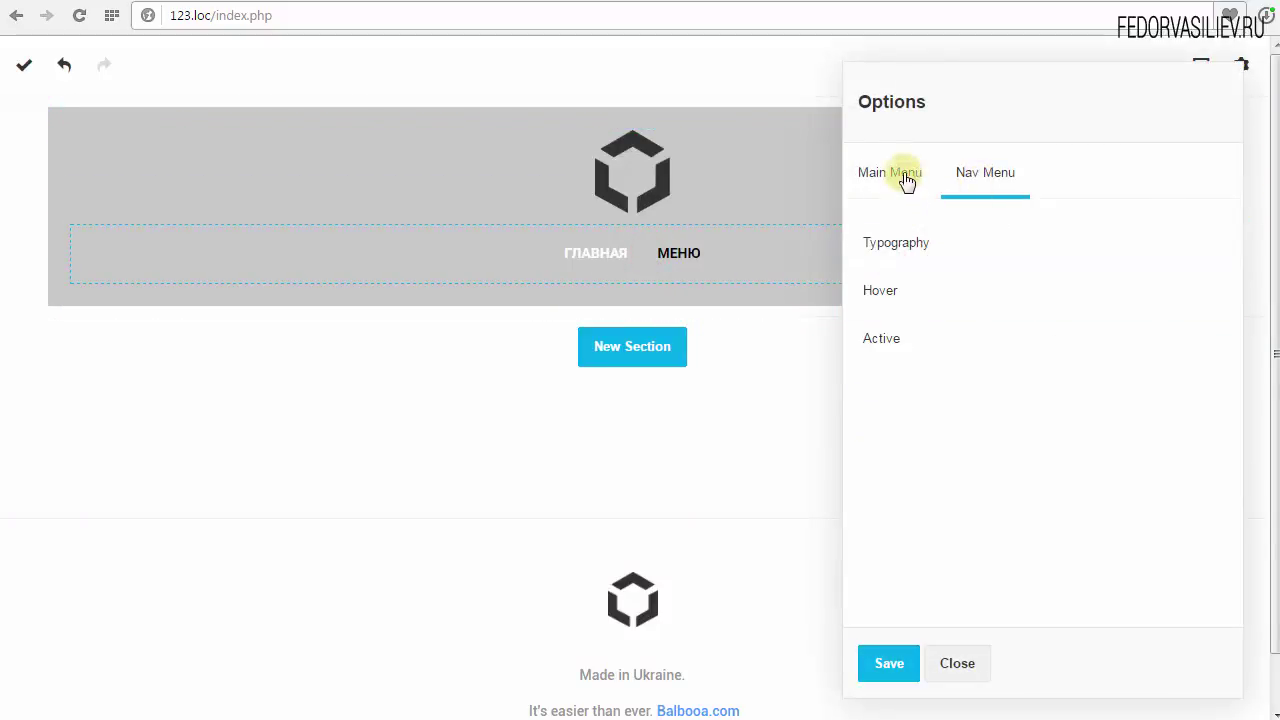
left_click(903, 172)
left_click(889, 300)
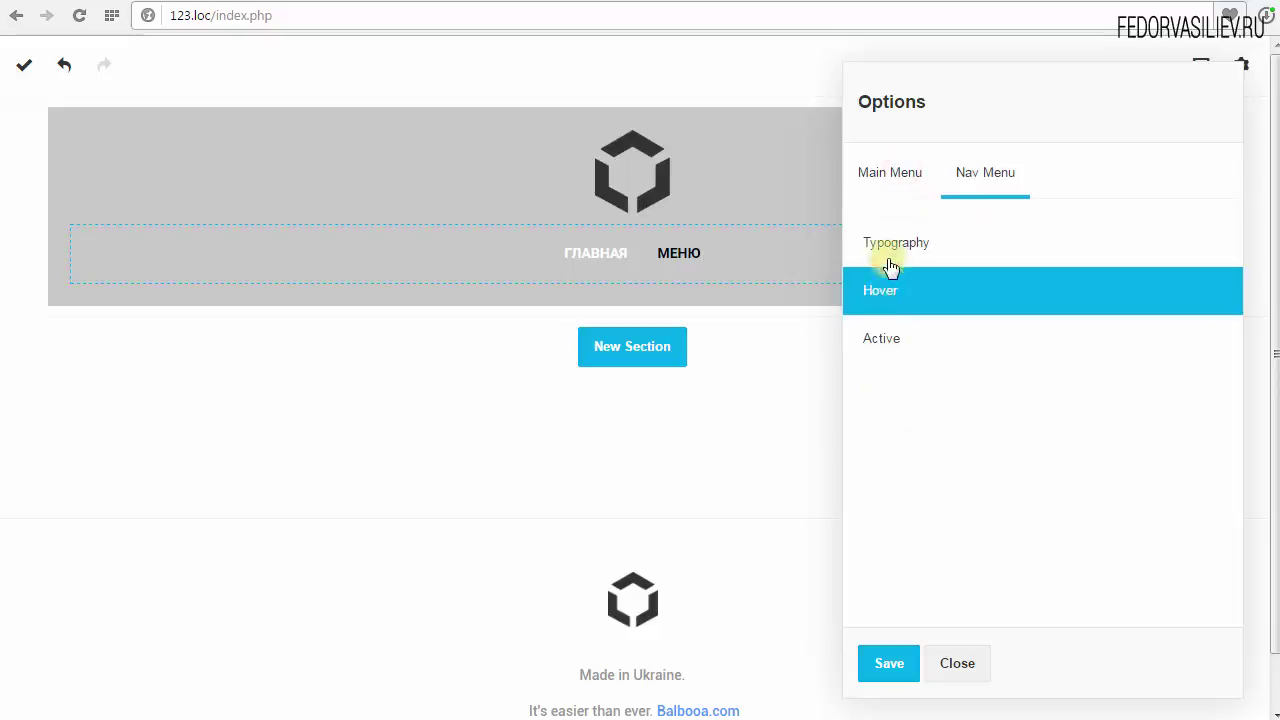
left_click(888, 244)
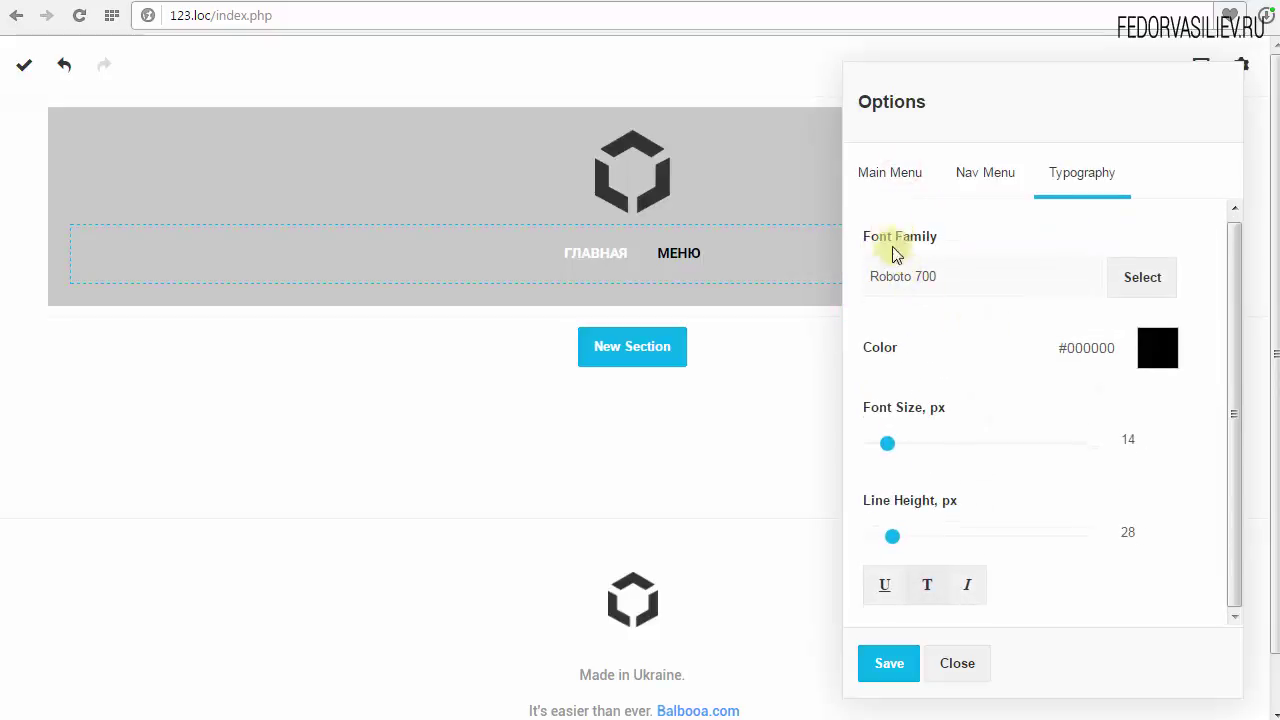
double_click(899, 348)
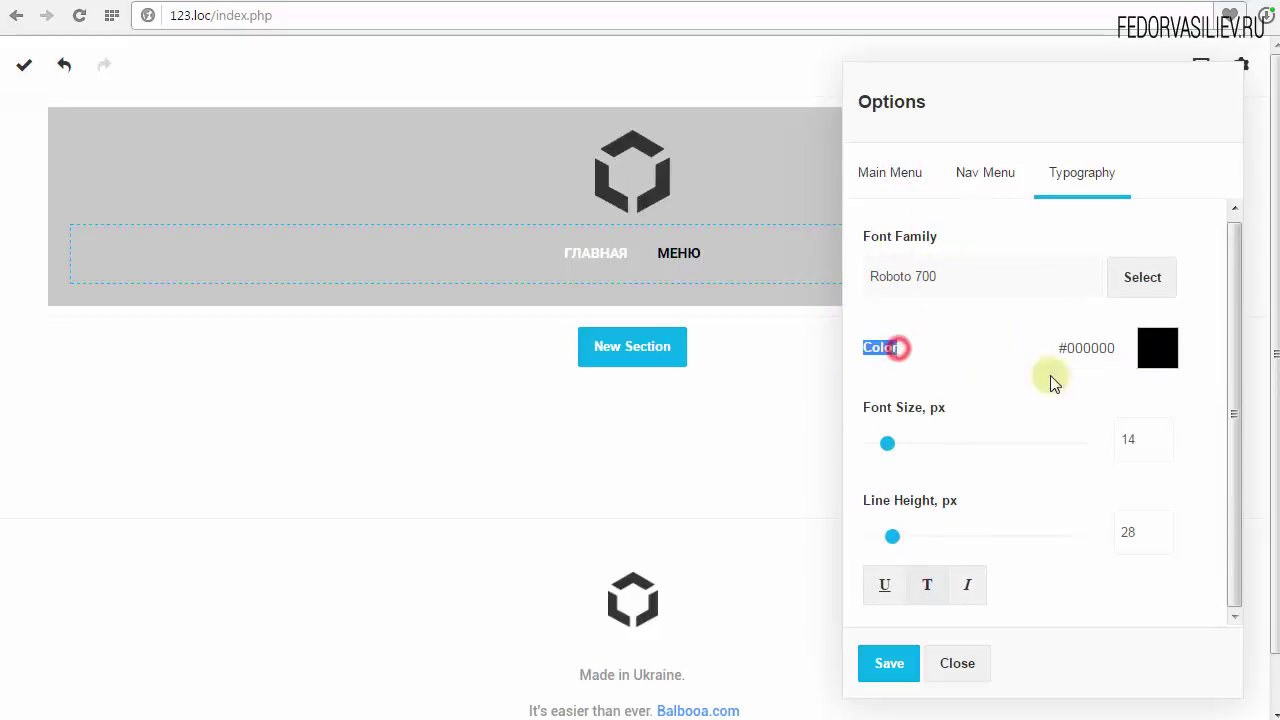
left_click(1155, 350)
left_click_drag(1008, 432, 934, 363)
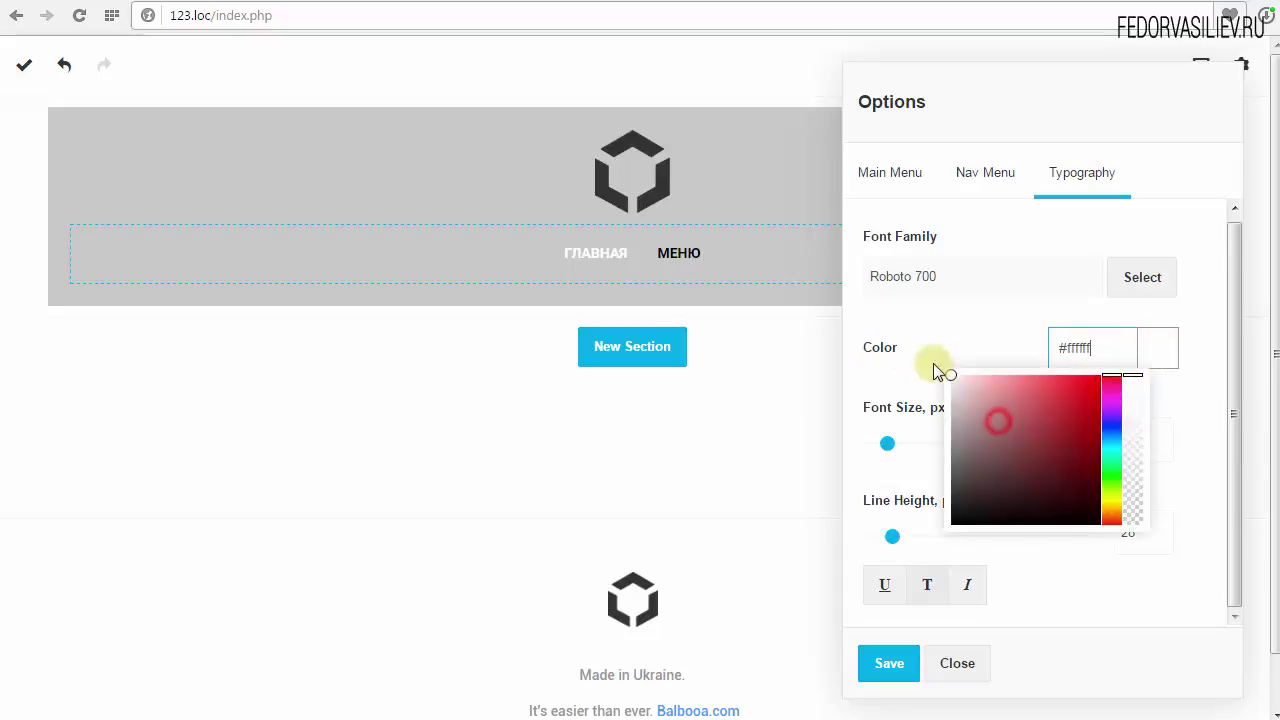
left_click(934, 334)
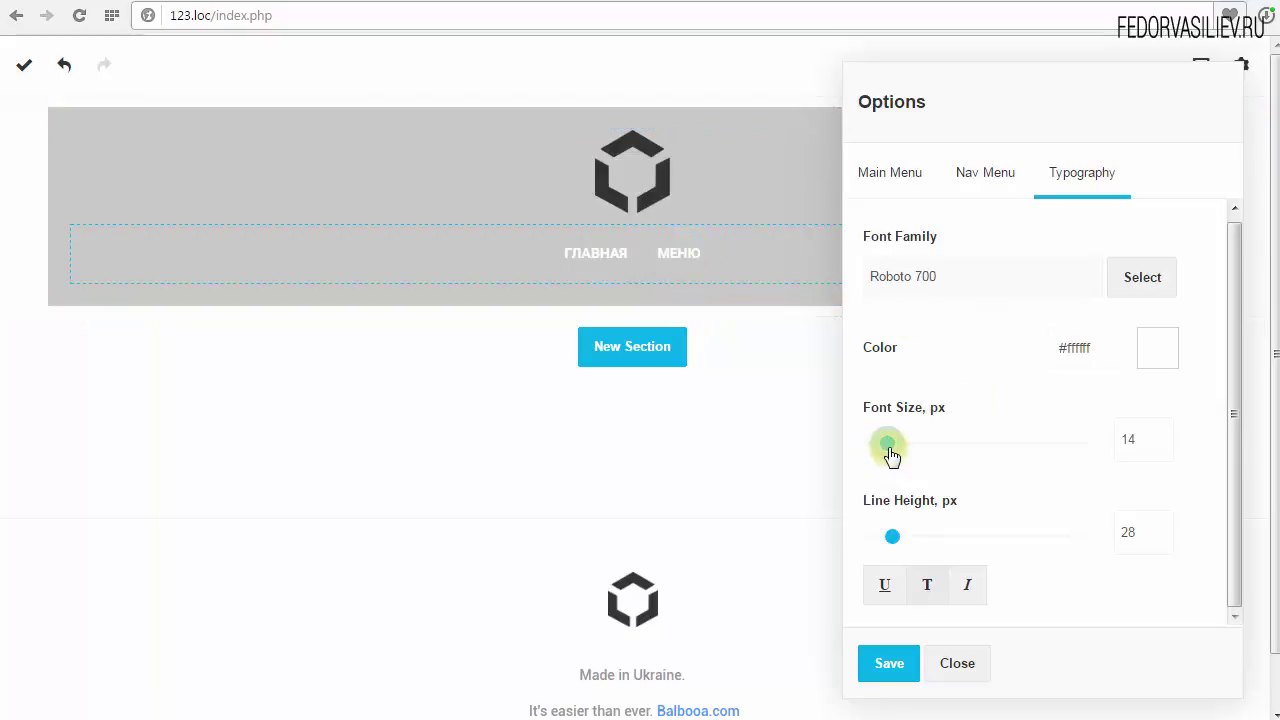
- Set the Nav Menu's font size to 16 px and its line height to 17 px
mouse_move(892, 453)
left_mouse_down()
mouse_move(934, 449)
mouse_move(895, 452)
left_mouse_up()
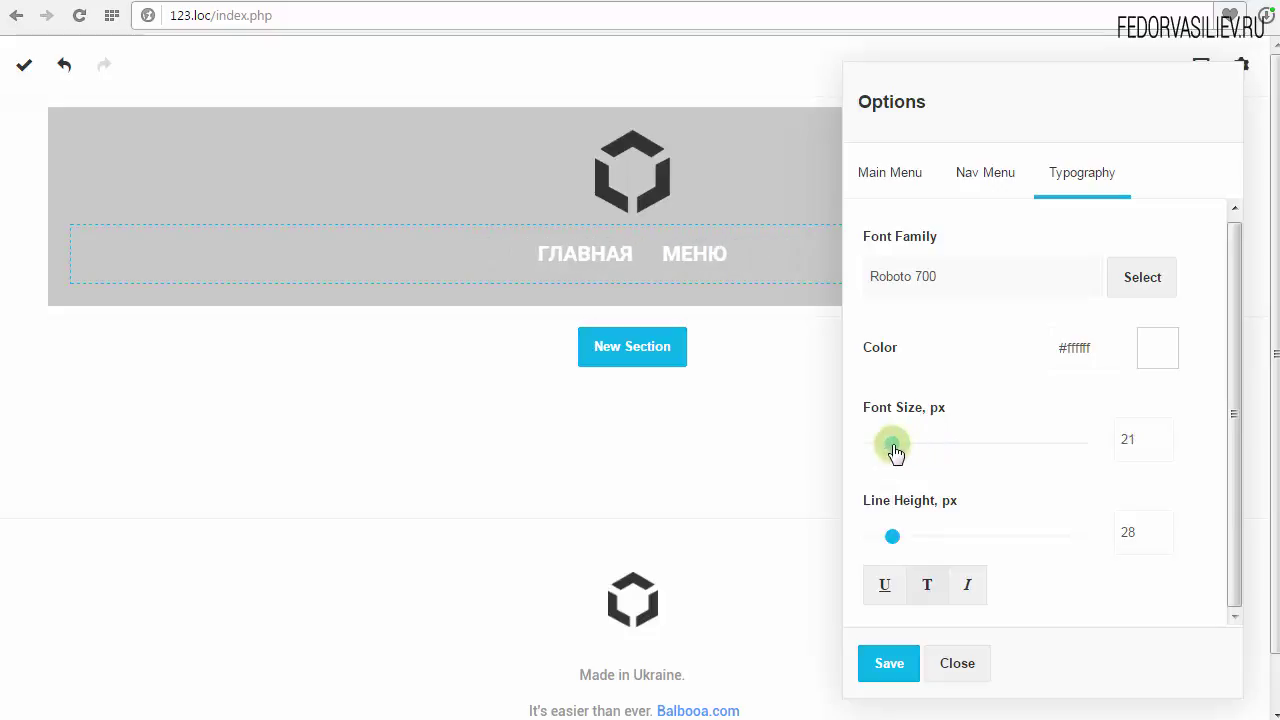
left_click(895, 538)
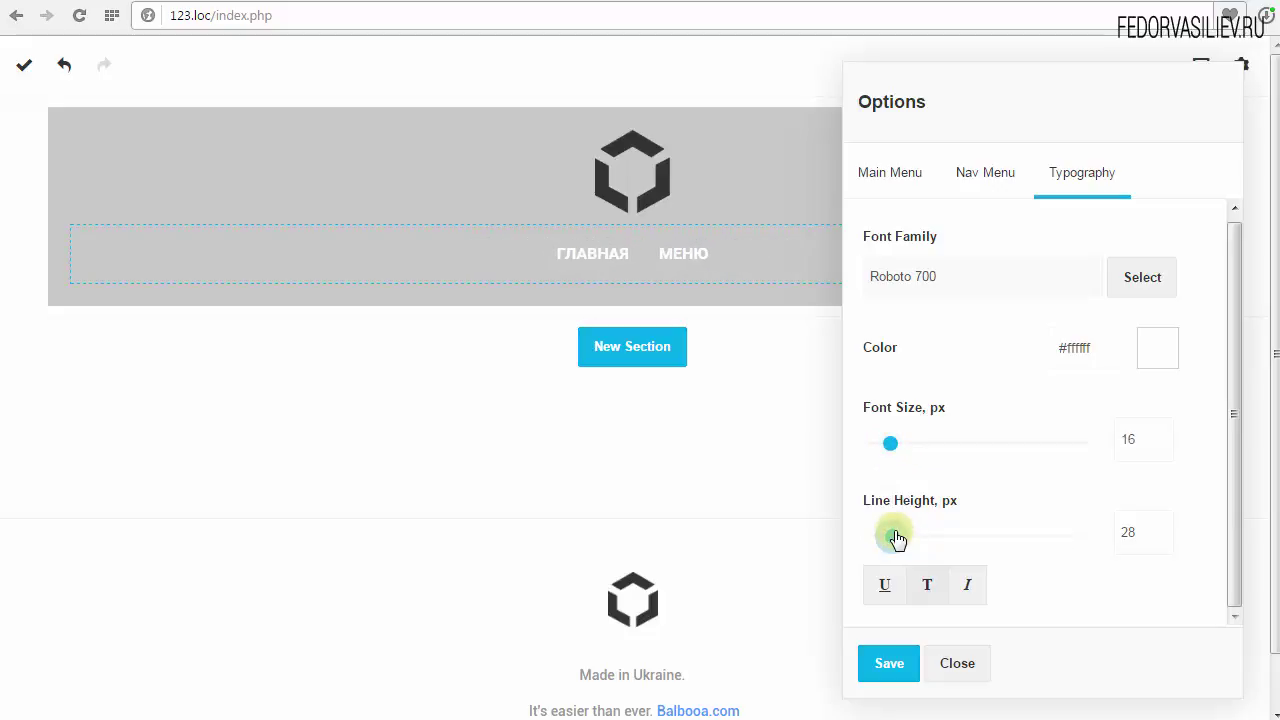
left_click_drag(928, 532, 886, 592)
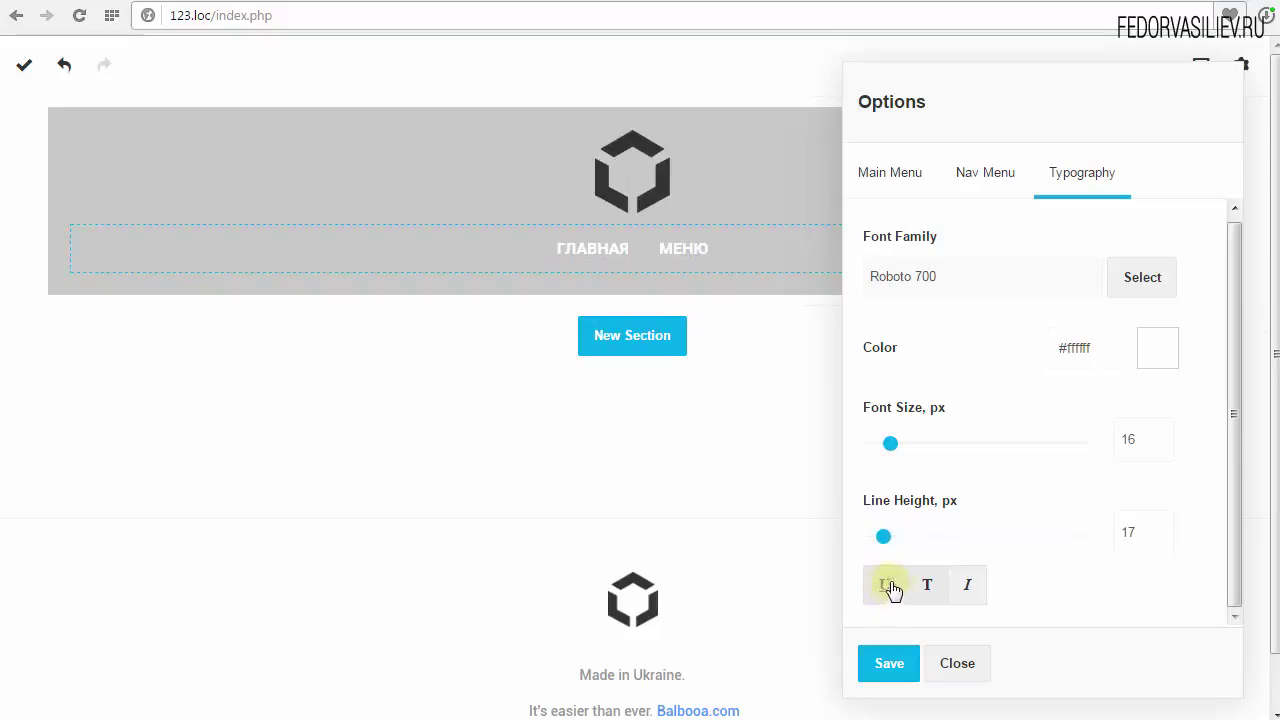
scroll(870, 596, "down", 1)
scroll(903, 494, "up", 1)
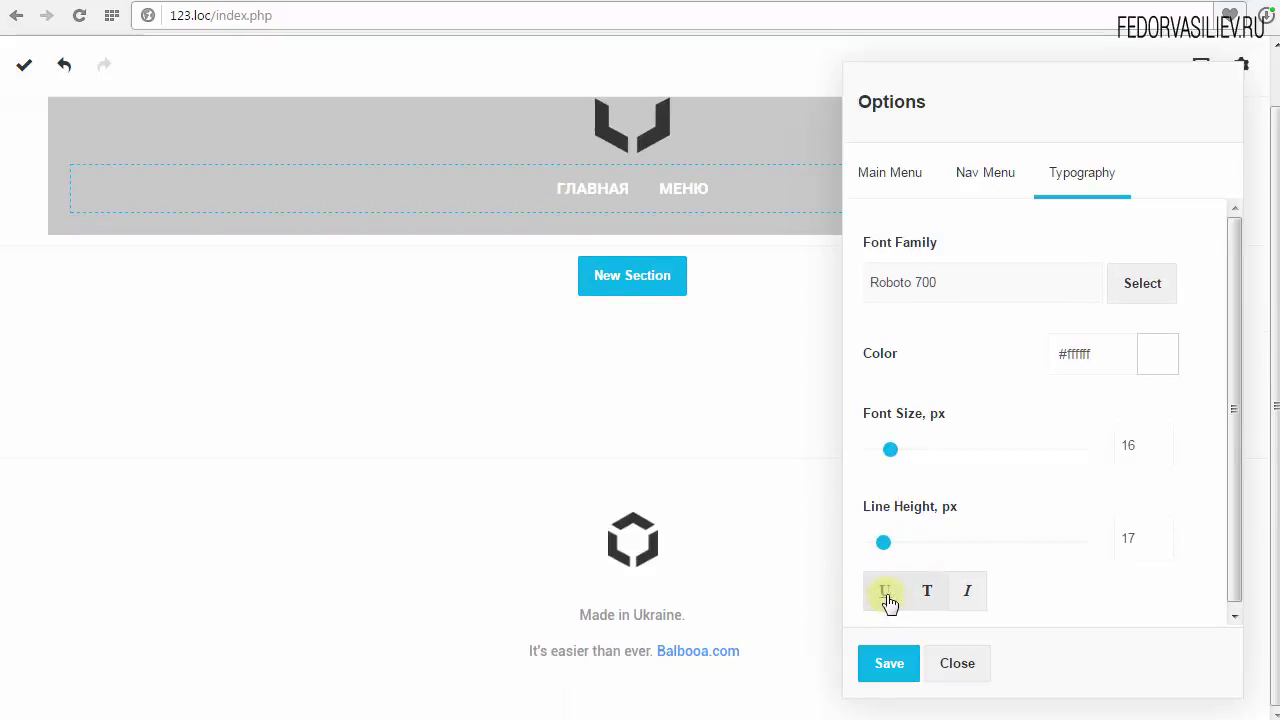
- Try the underline, uppercase and italic toggles on the header menu text, then restore plain uppercase
left_click(889, 597)
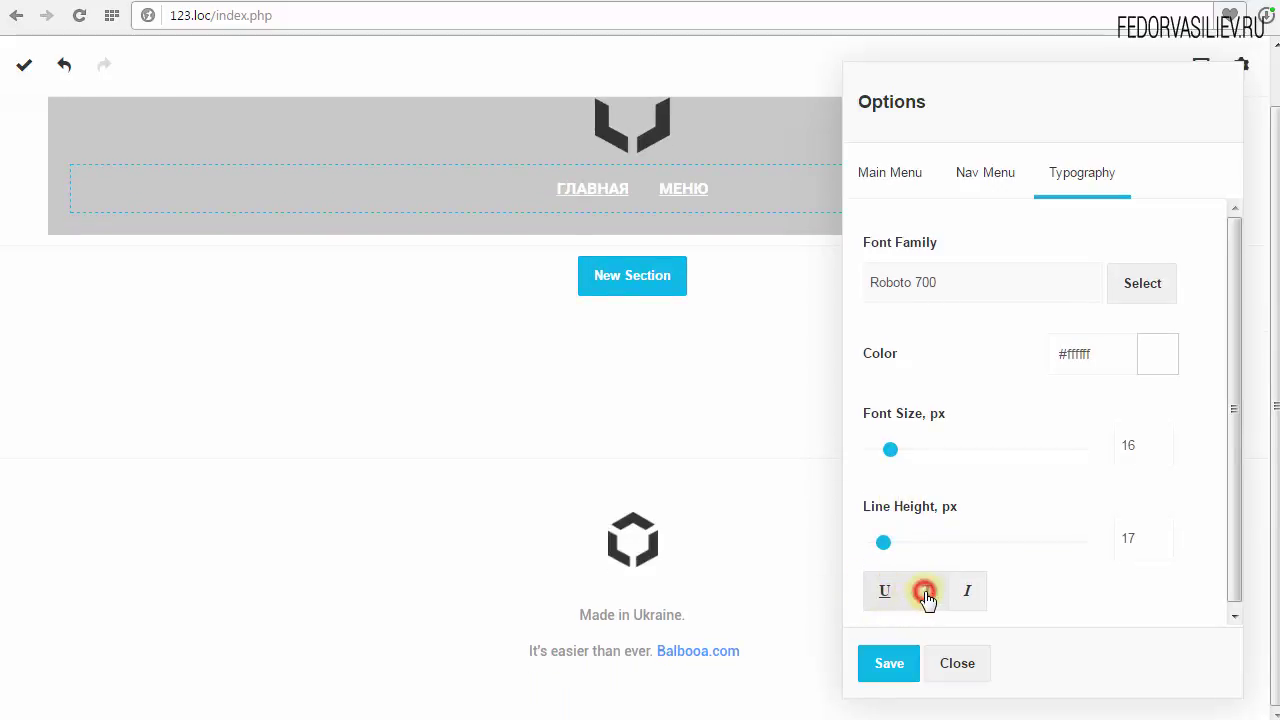
left_click(925, 595)
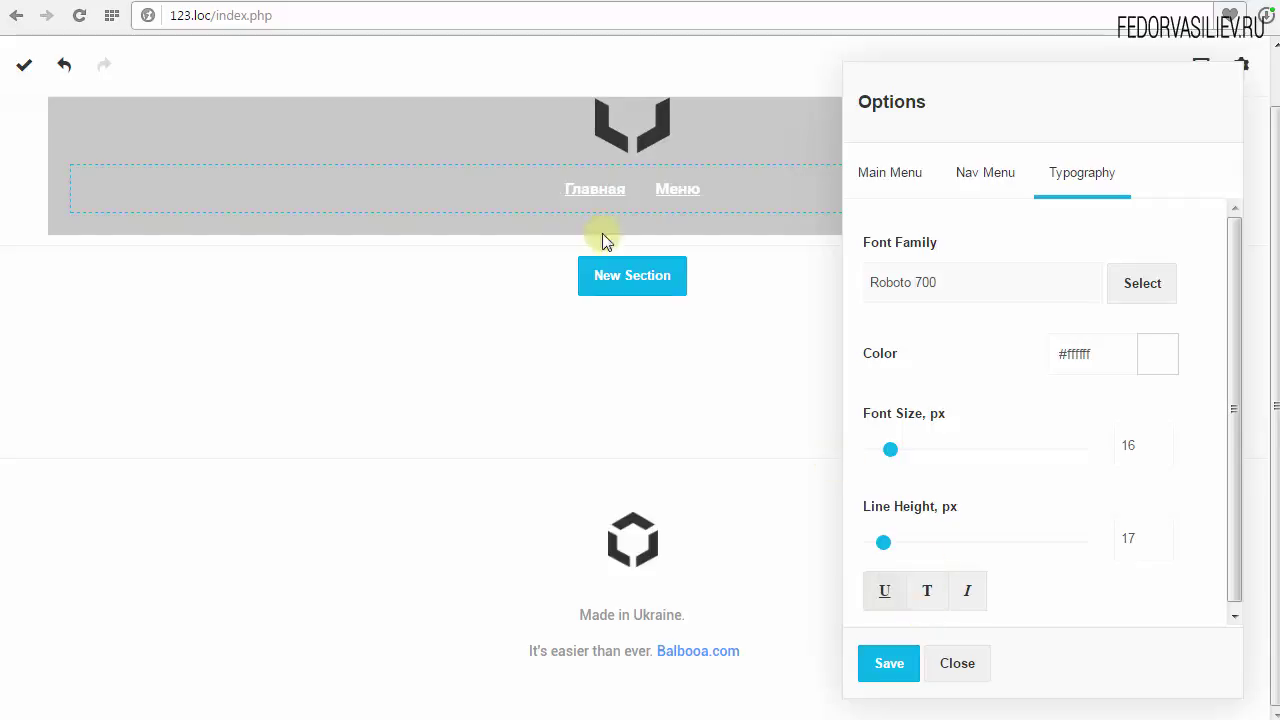
left_click(975, 595)
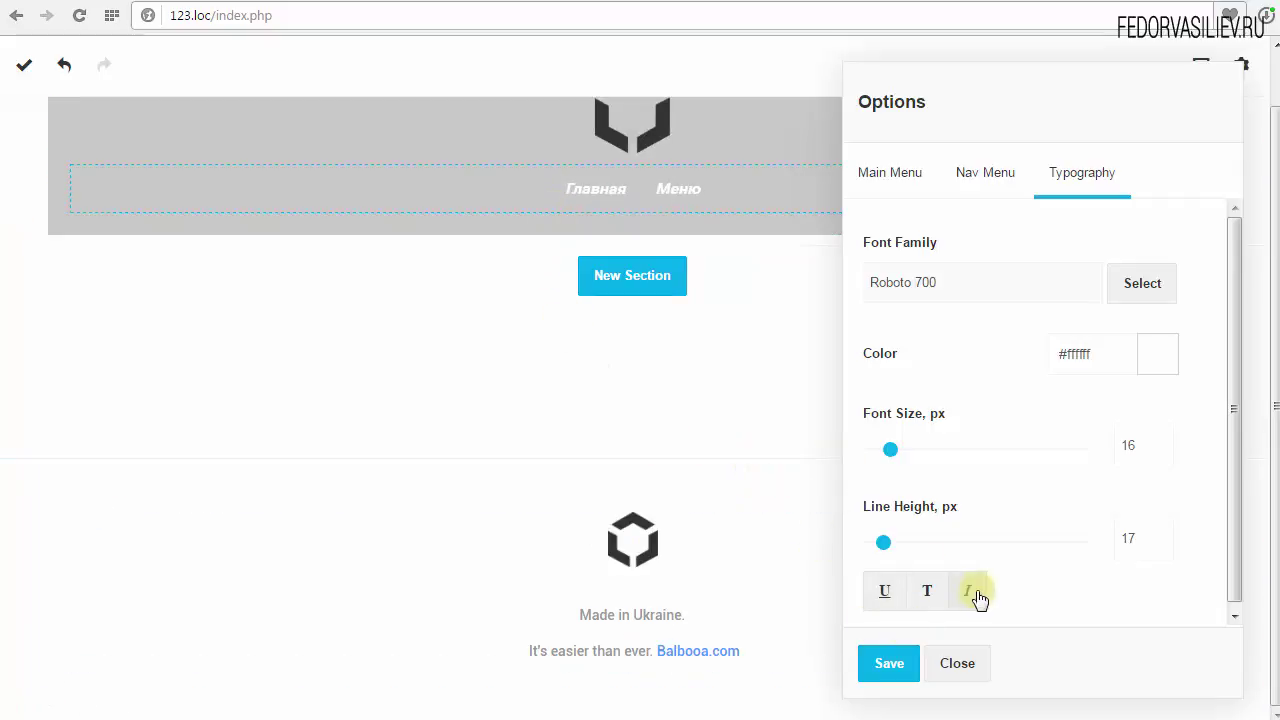
left_click(970, 593)
left_click(926, 591)
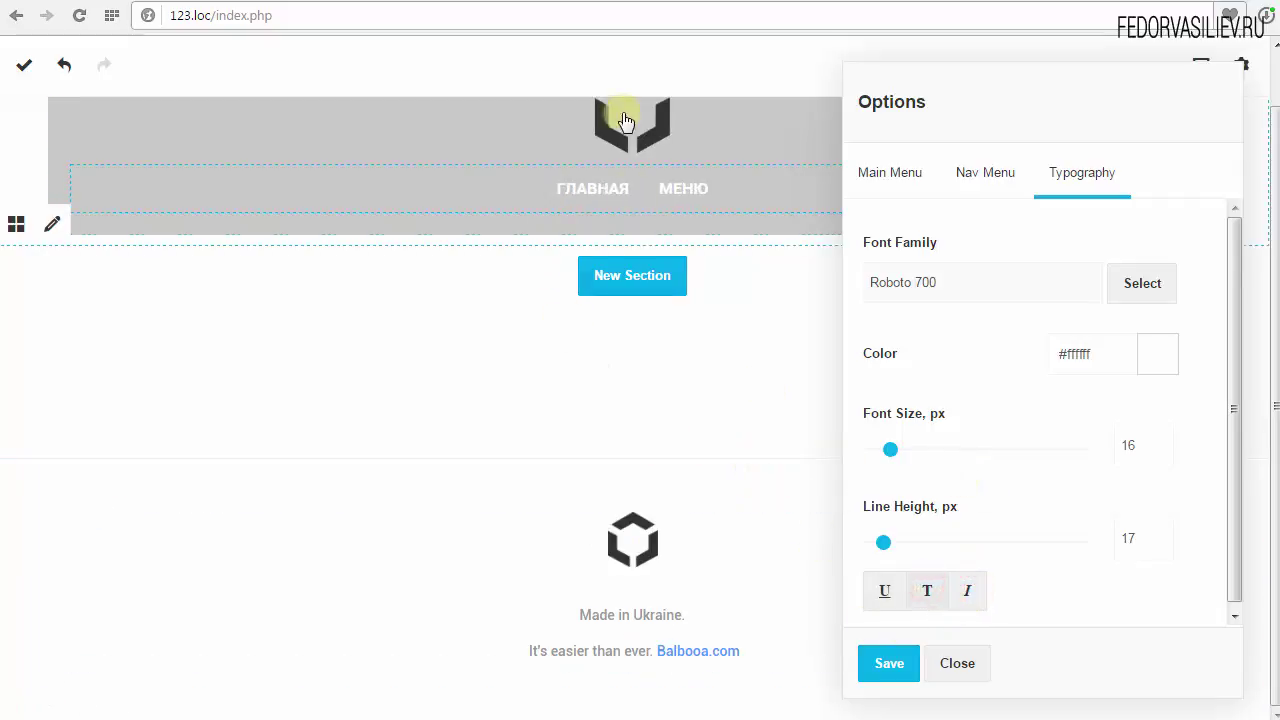
- Save the header menu options and test the Главная link on the reloaded site
scroll(623, 120, "up", 1)
left_click(889, 664)
key("F5")
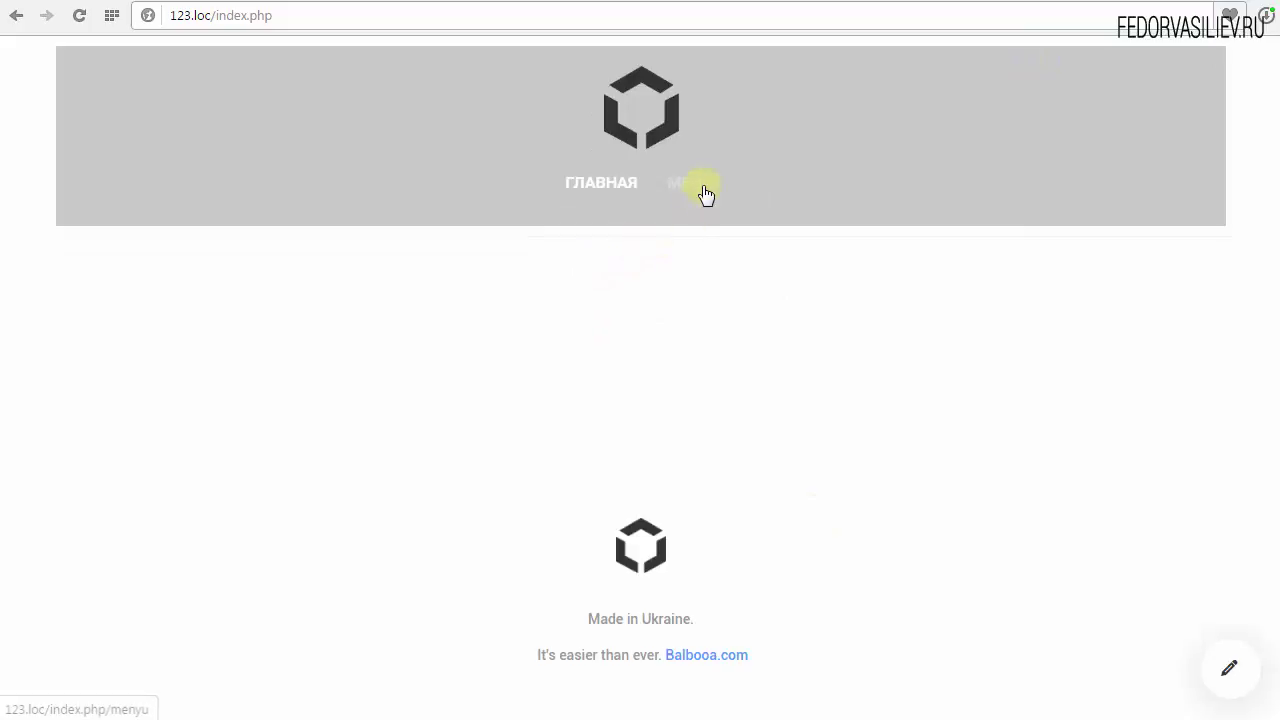
left_click(608, 194)
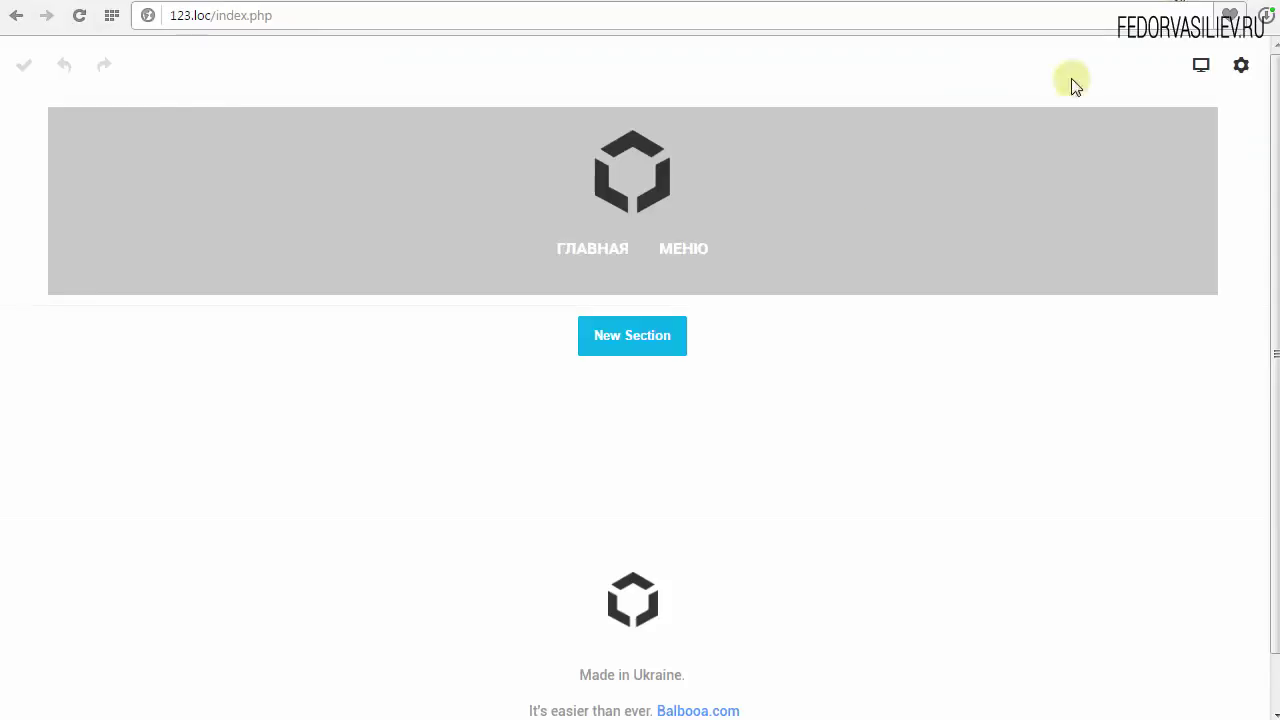
- Switch to the Joomla administrator and create a Gridbox page titled "О нас"
left_click(922, 4)
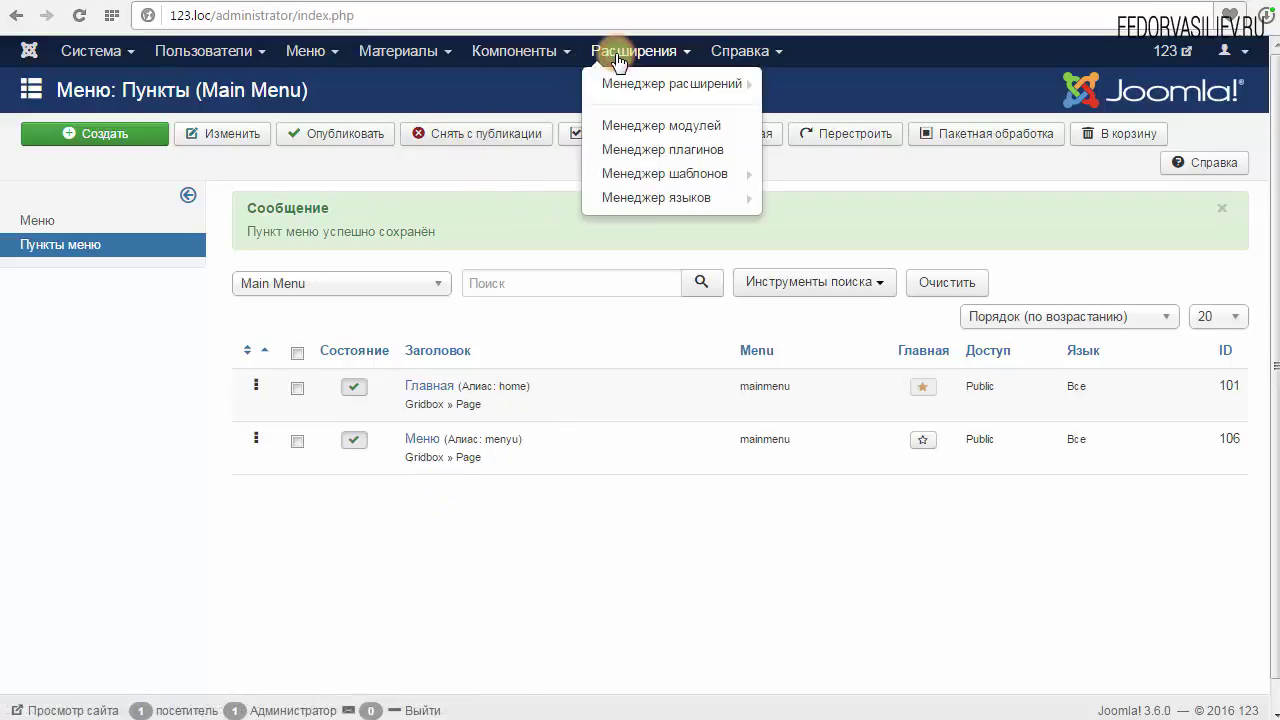
mouse_move(597, 52)
left_click(520, 106)
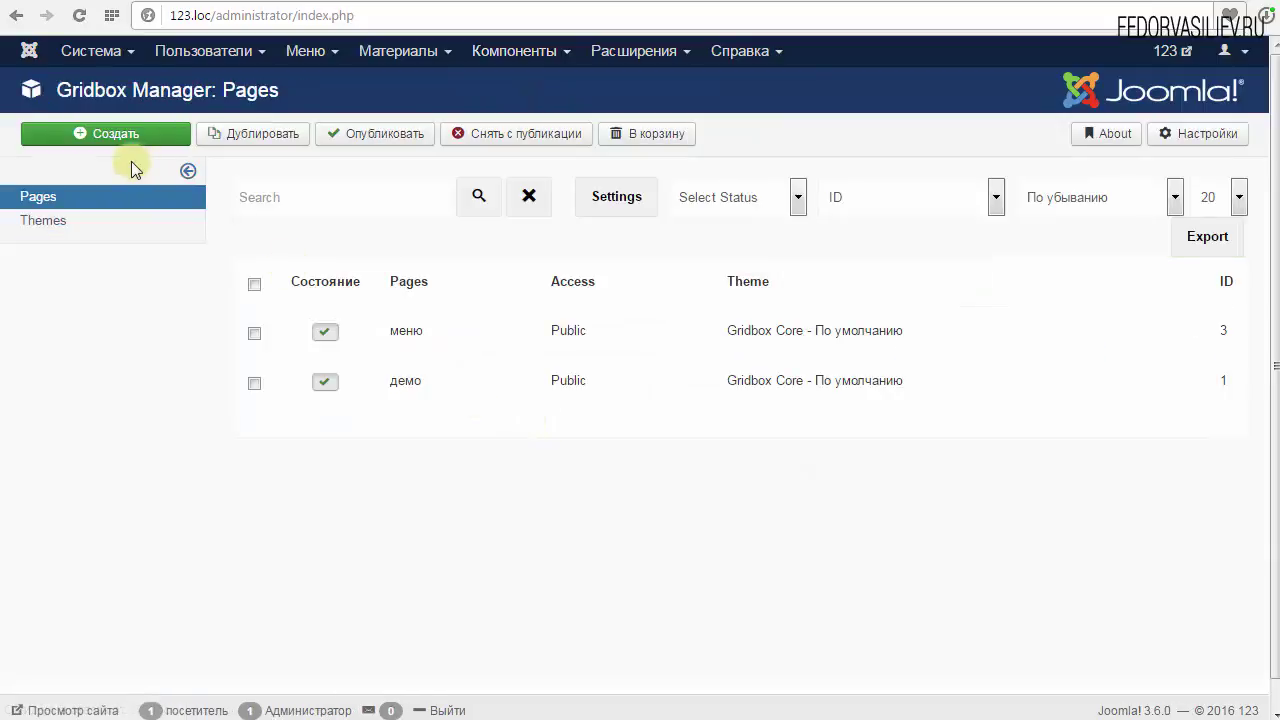
left_click(130, 138)
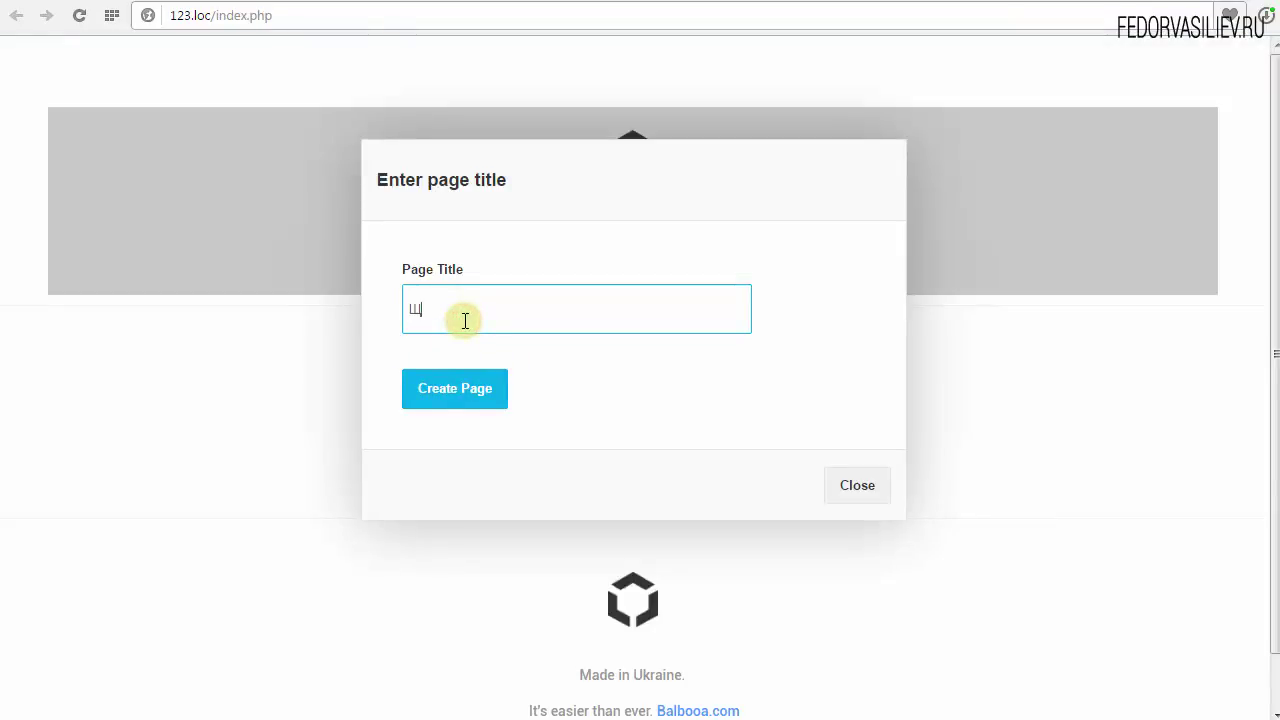
type("О нас")
left_click(435, 395)
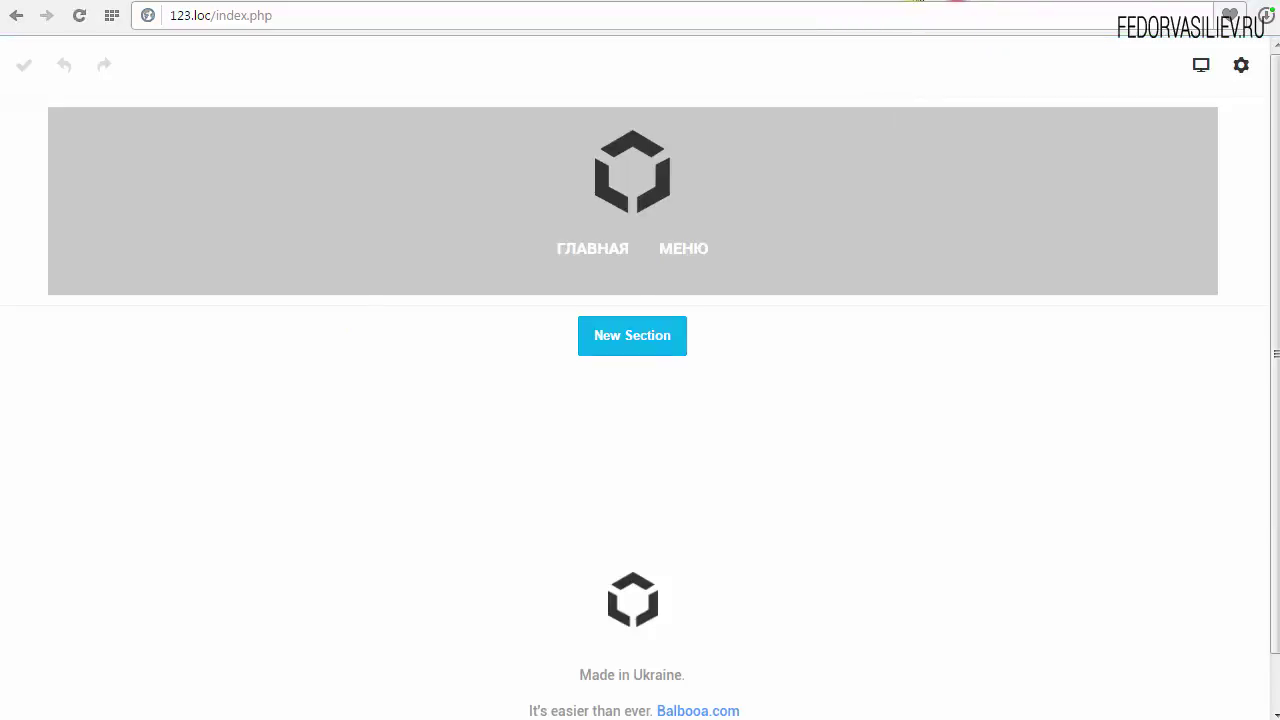
- Return to the Gridbox pages list in the Joomla administrator and refresh it
left_click(918, 1)
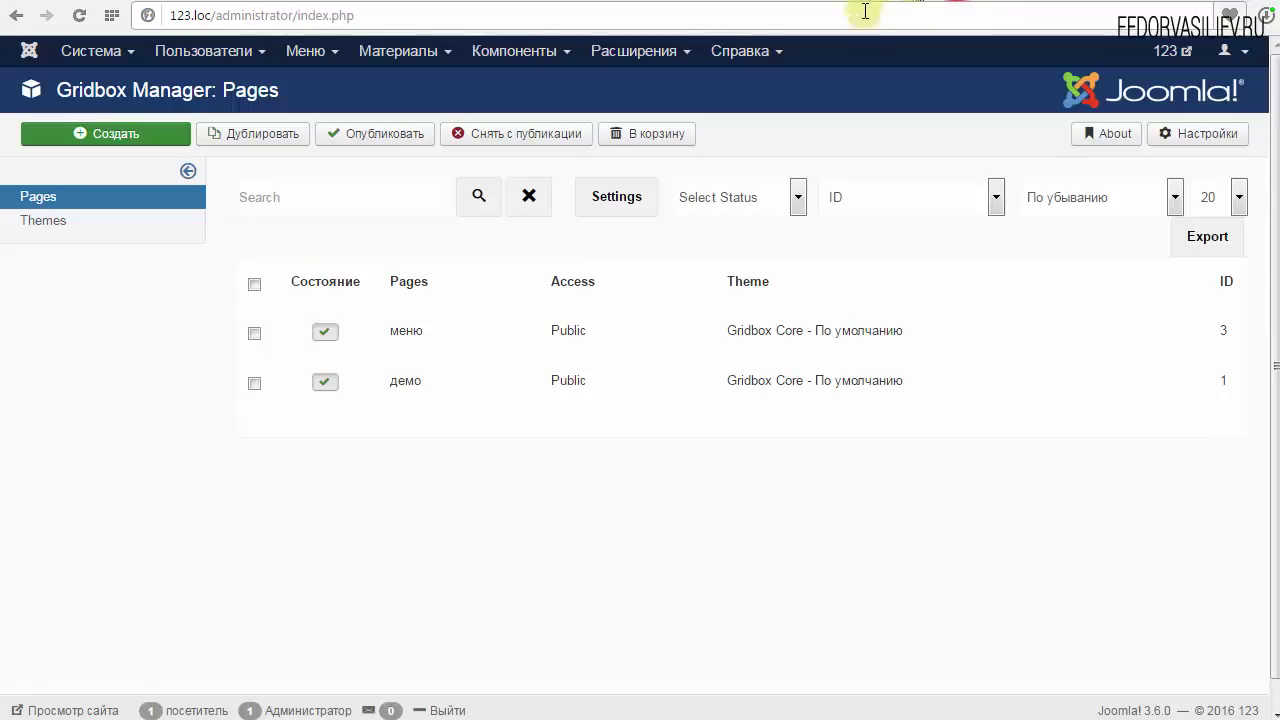
left_click(305, 50)
mouse_move(322, 168)
left_click(357, 243)
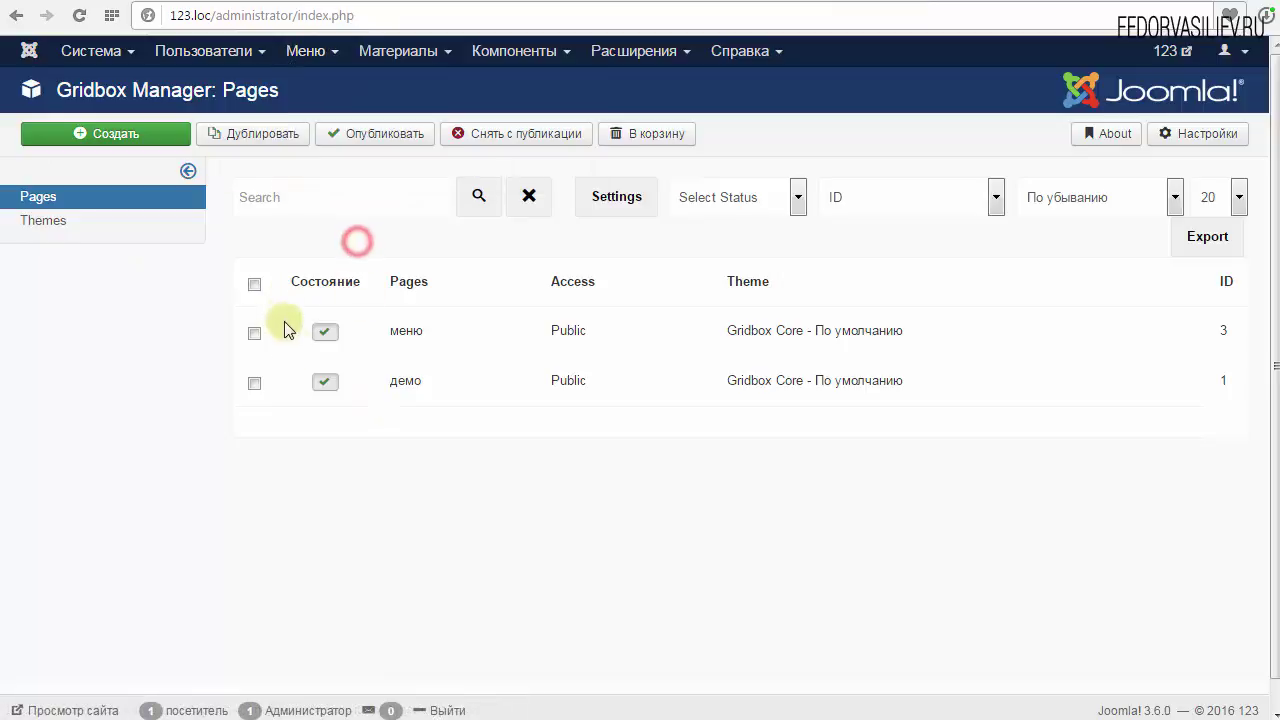
left_click(77, 15)
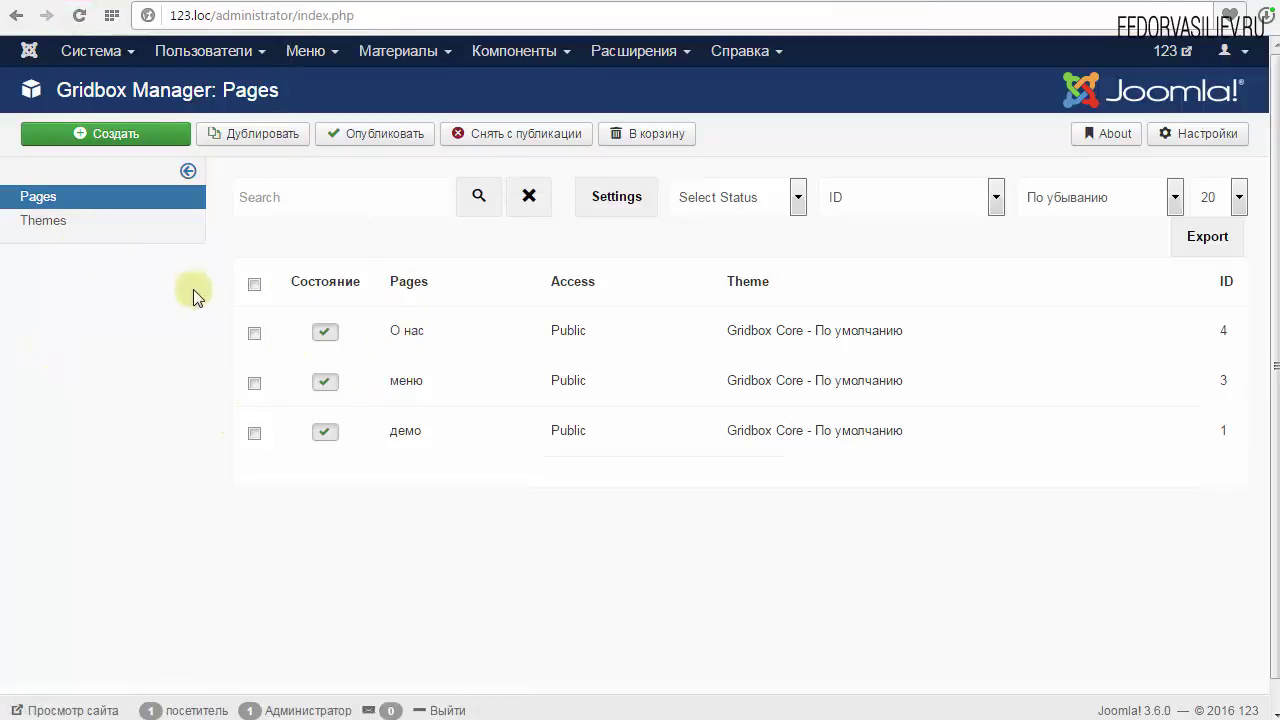
- Create another Gridbox page titled "Контакты" and refresh the pages list in the administrator
left_click(168, 135)
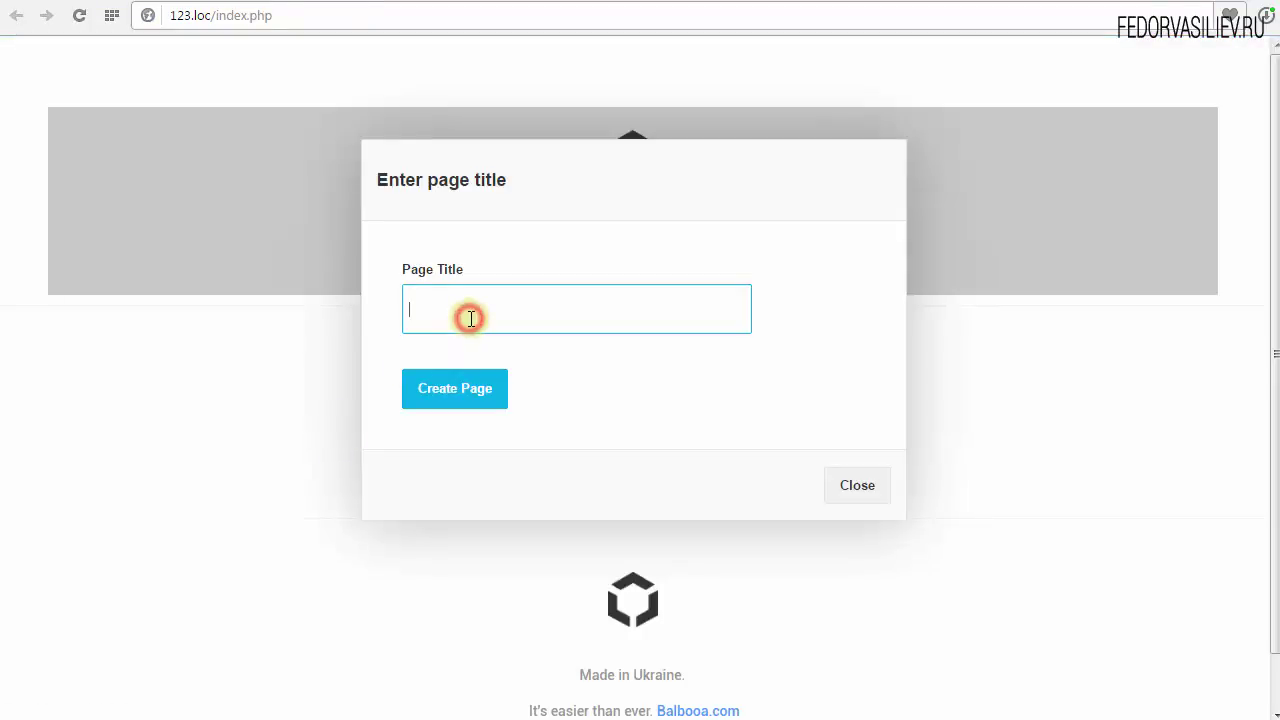
type("Ко")
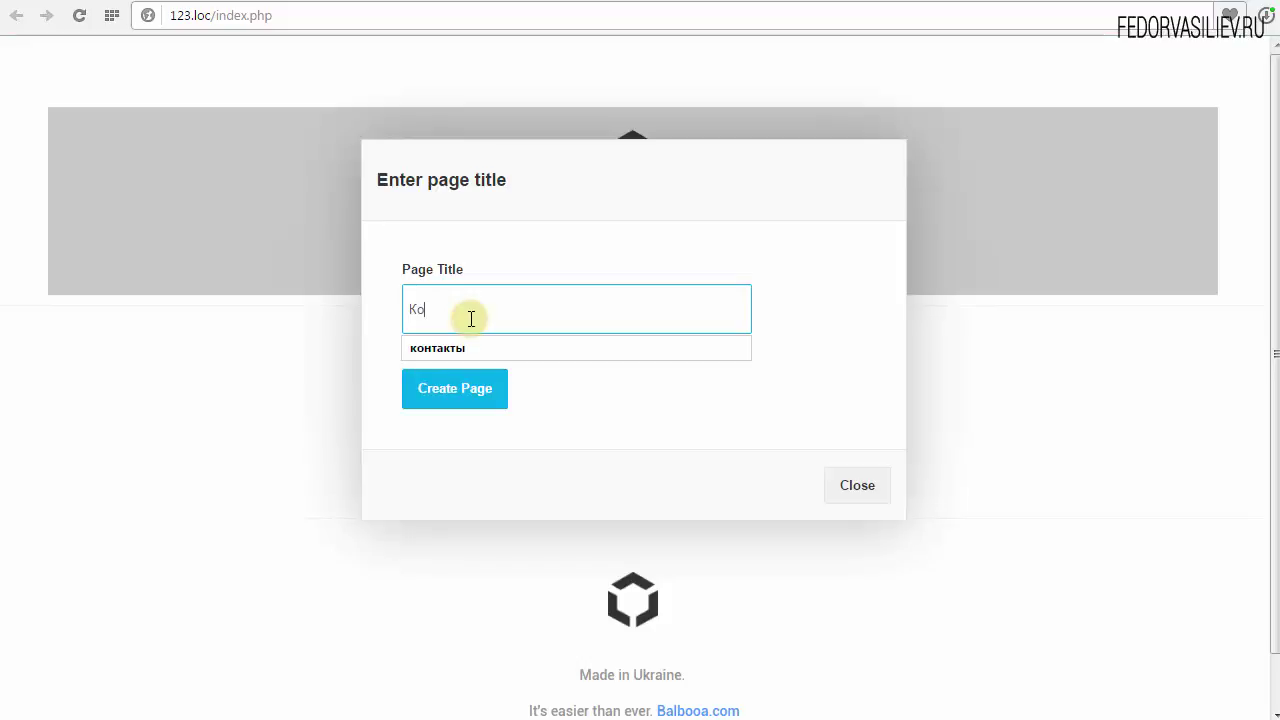
type("нтакты")
left_click(455, 388)
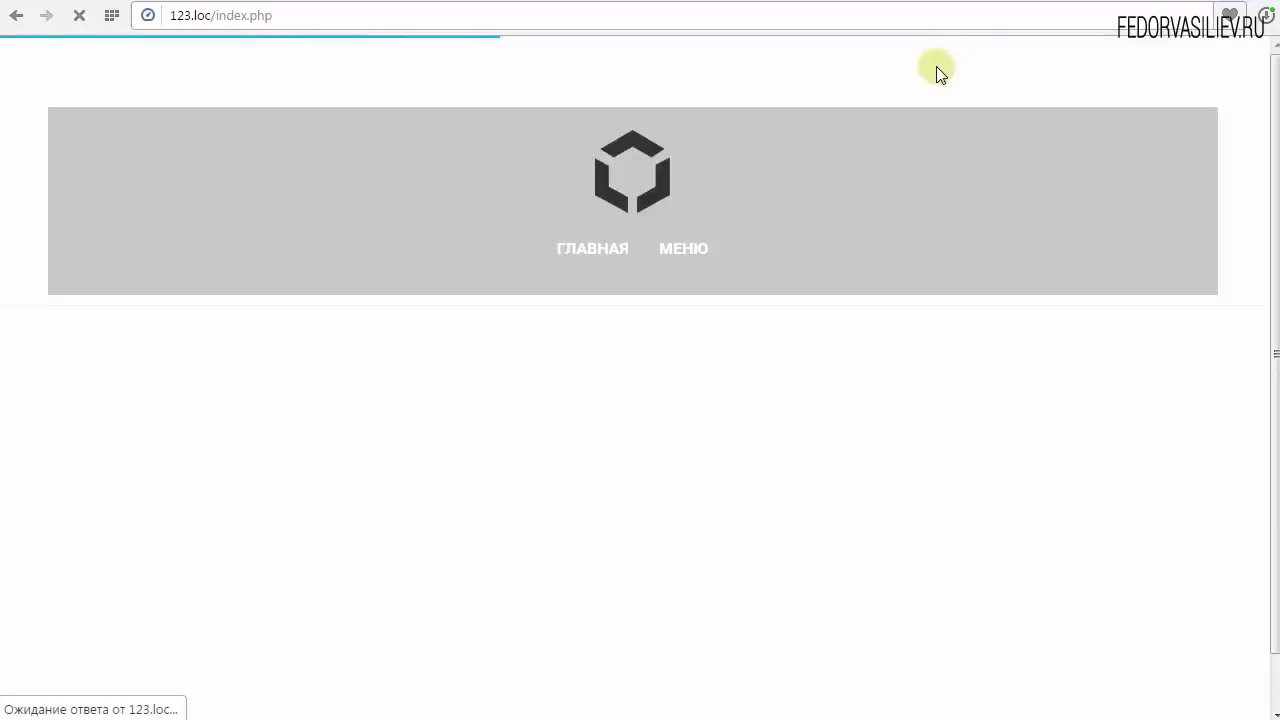
key("alt+Left")
left_click(80, 16)
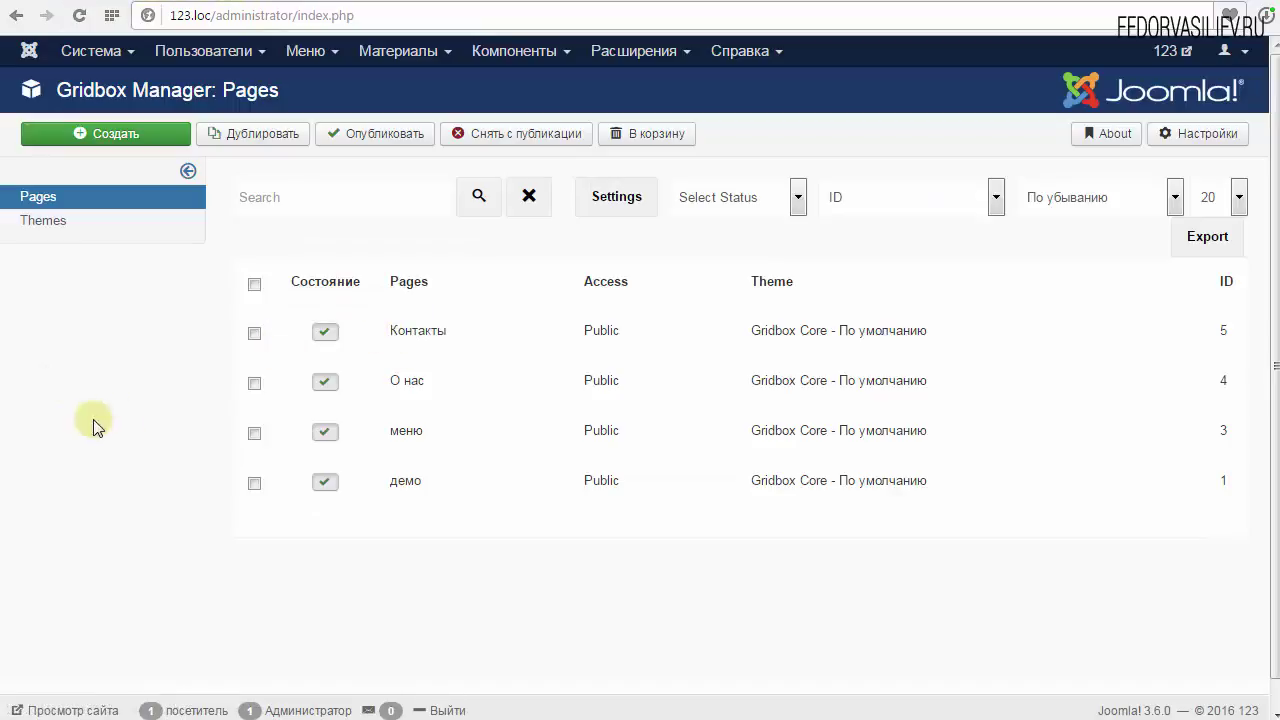
- Rename the "демо" page as "Главная", clear its alias and apply the page settings
left_click(400, 483)
left_click(614, 198)
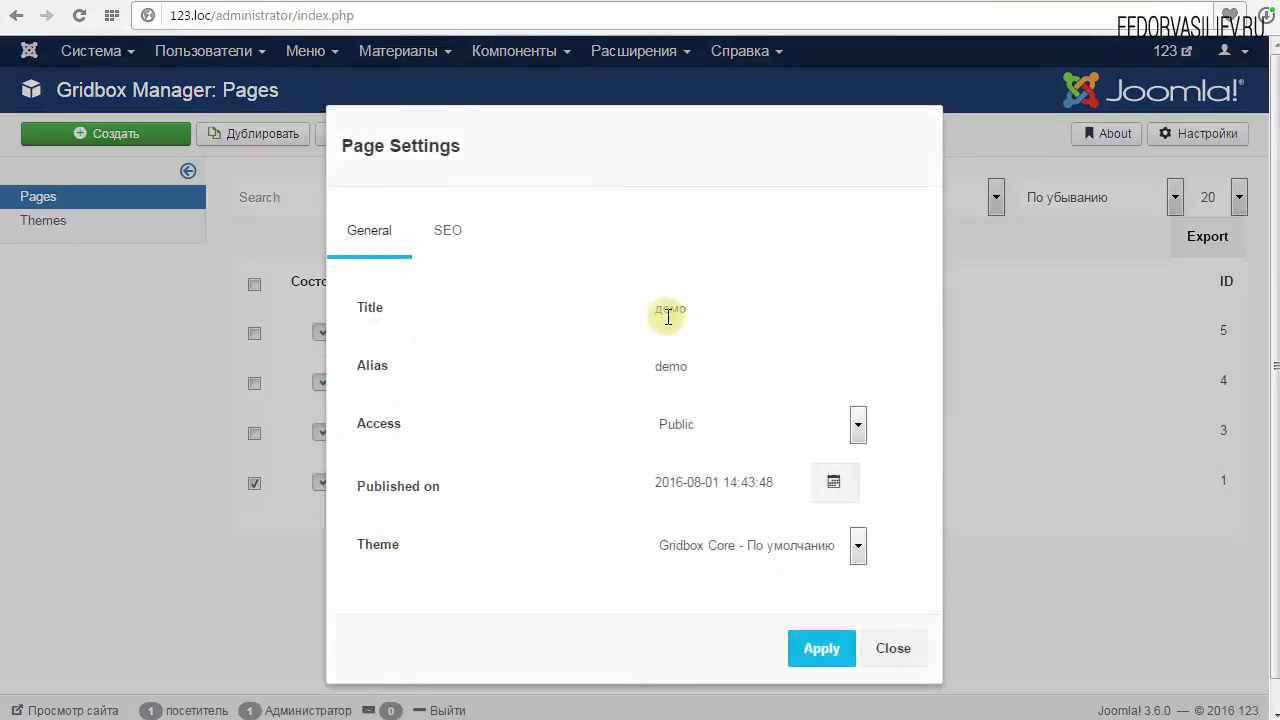
left_click(700, 310)
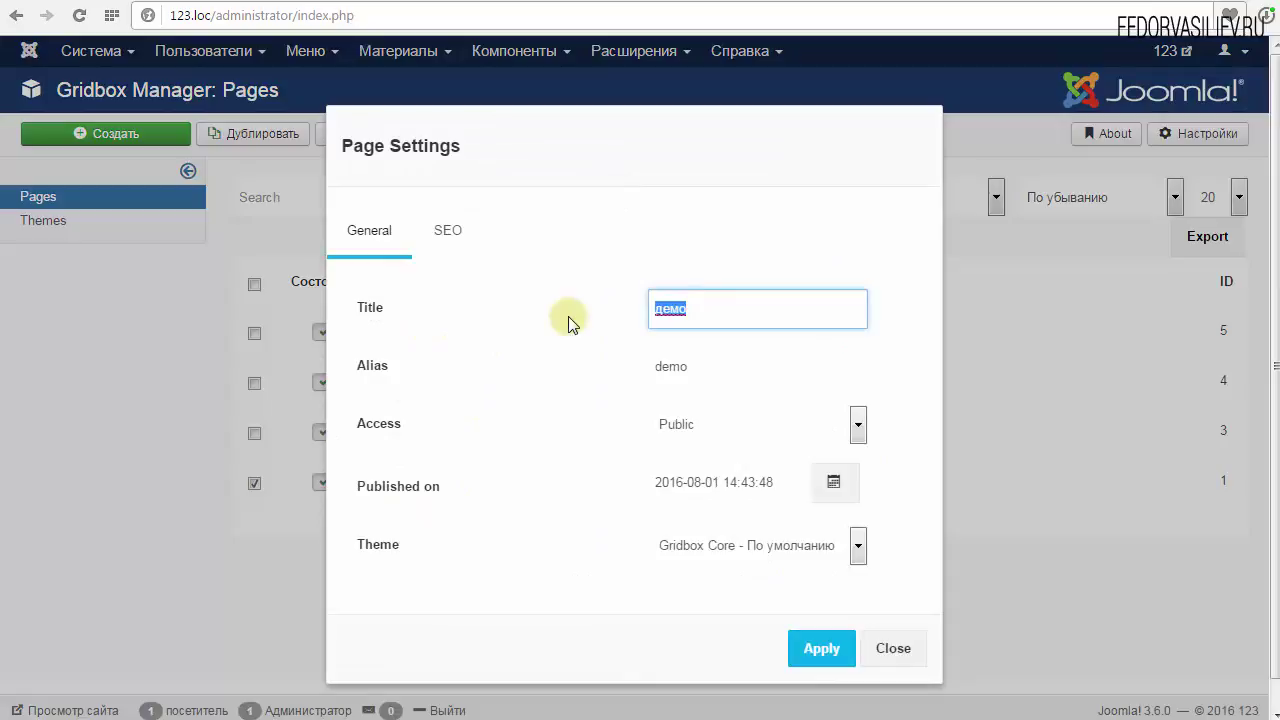
type("Главная")
left_click(696, 370)
key("ctrl+a")
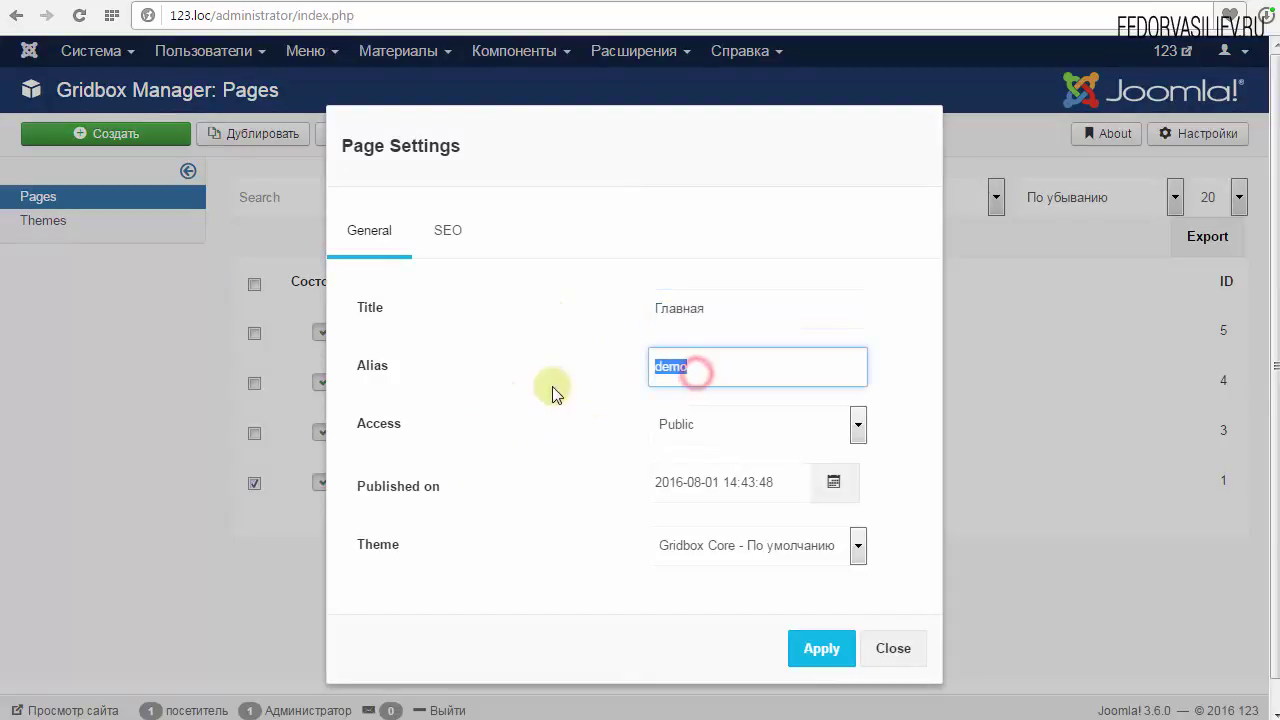
key("BackSpace")
left_click(820, 648)
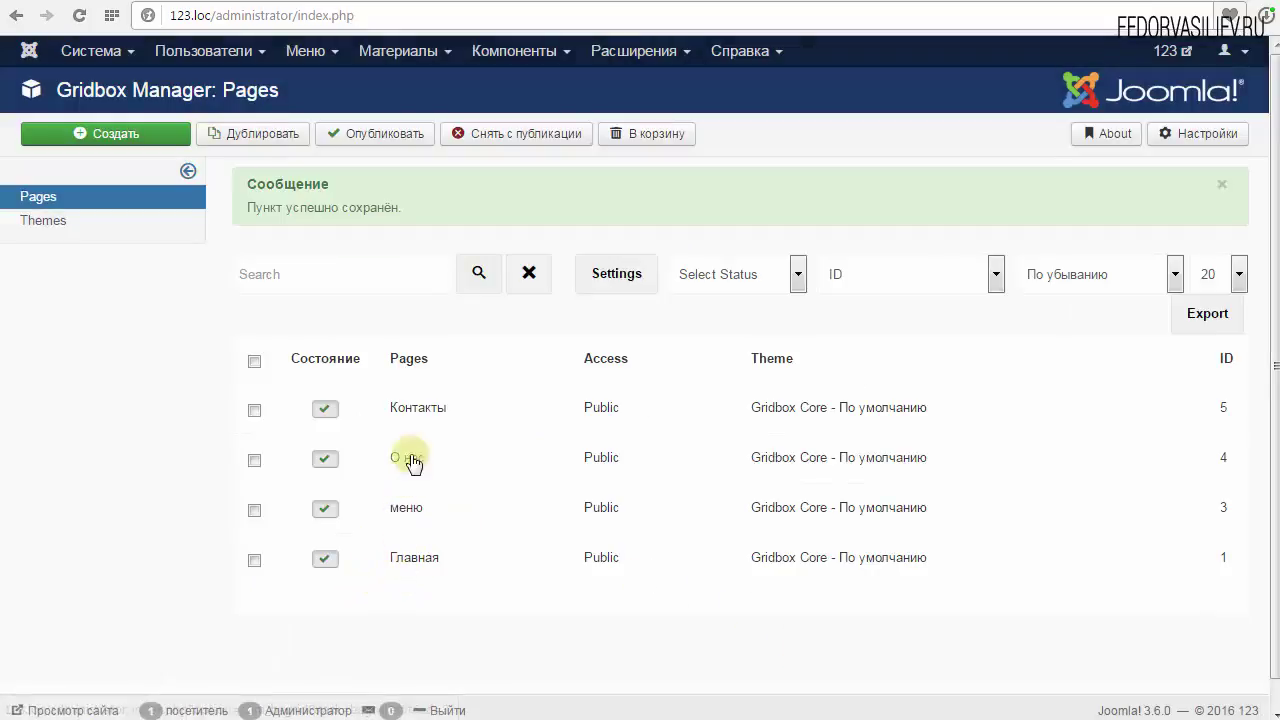
- Change the title of the "меню" page to the capitalised "Меню" and apply the page settings
left_click(255, 511)
left_click(625, 290)
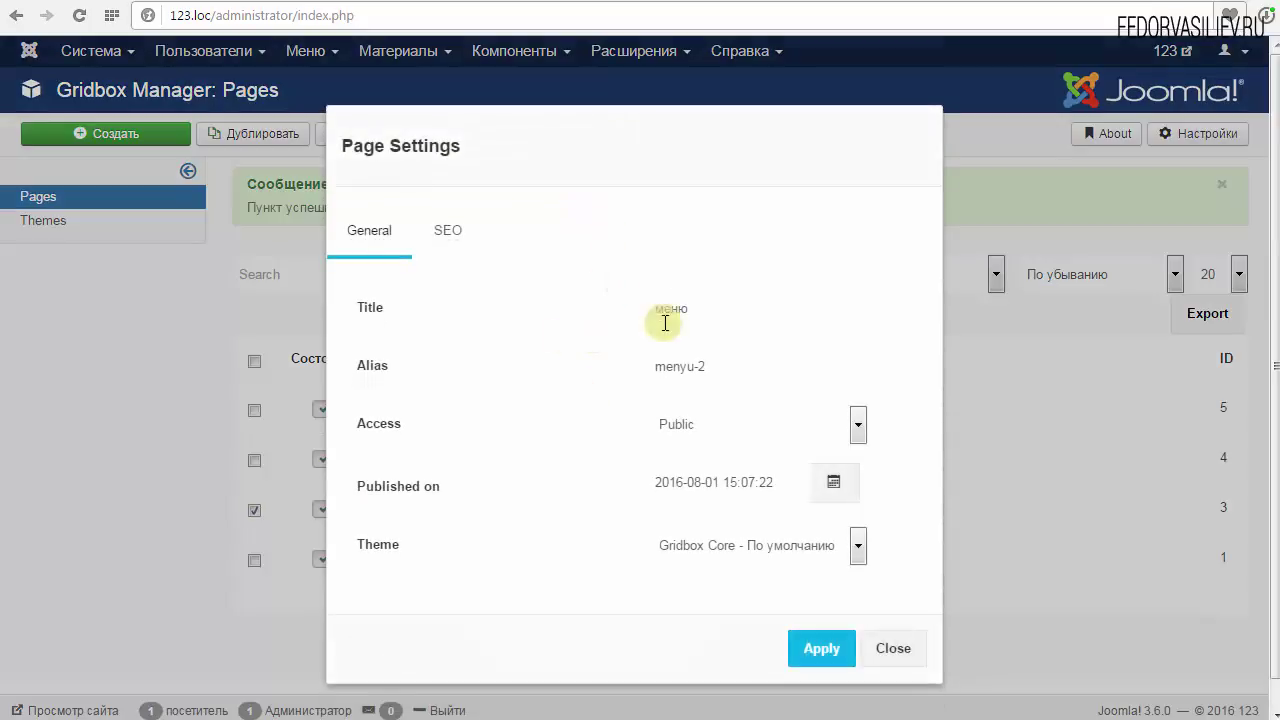
double_click(724, 310)
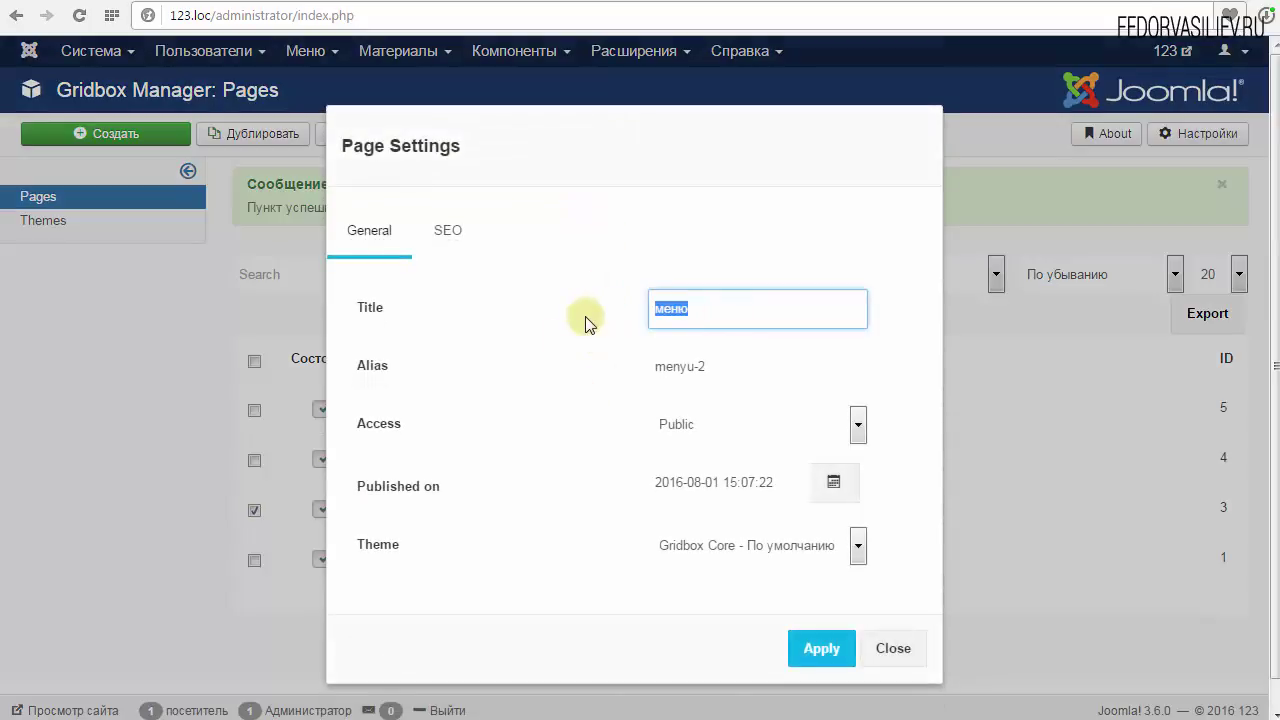
type("Меню")
left_click(808, 662)
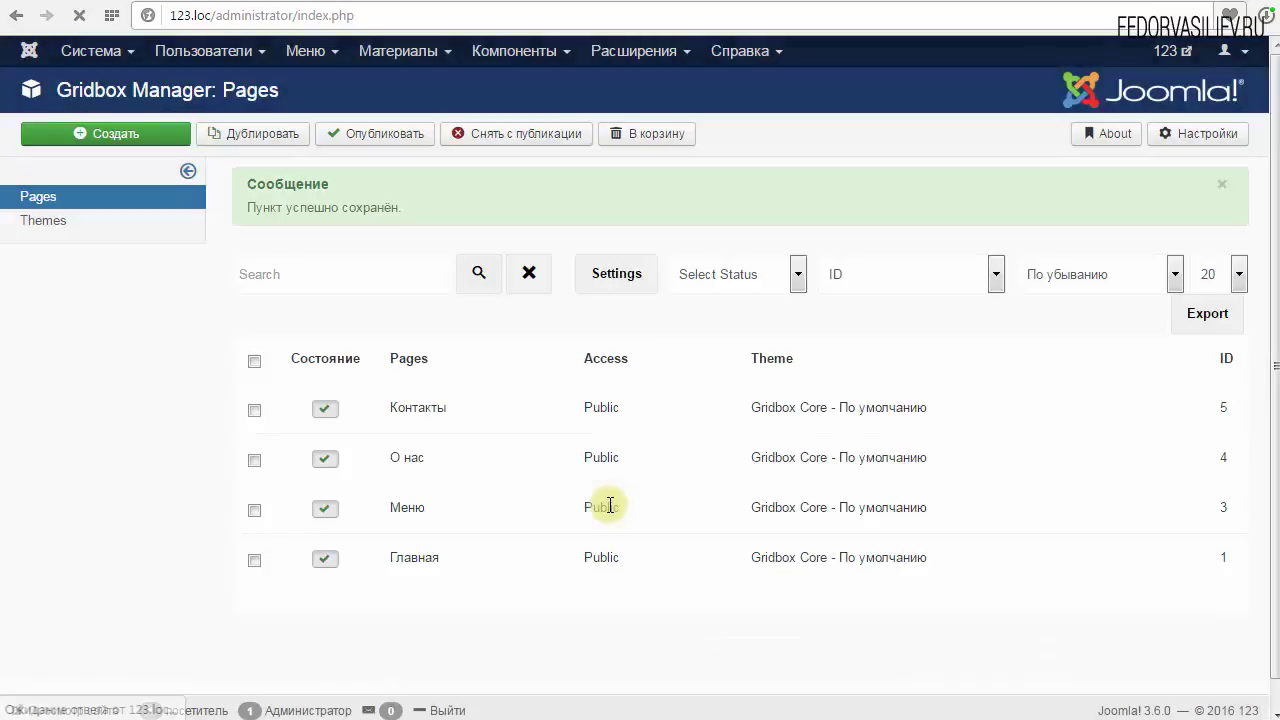
- Start a new Main Menu item and title it "О нас"
left_click(318, 51)
left_click(325, 168)
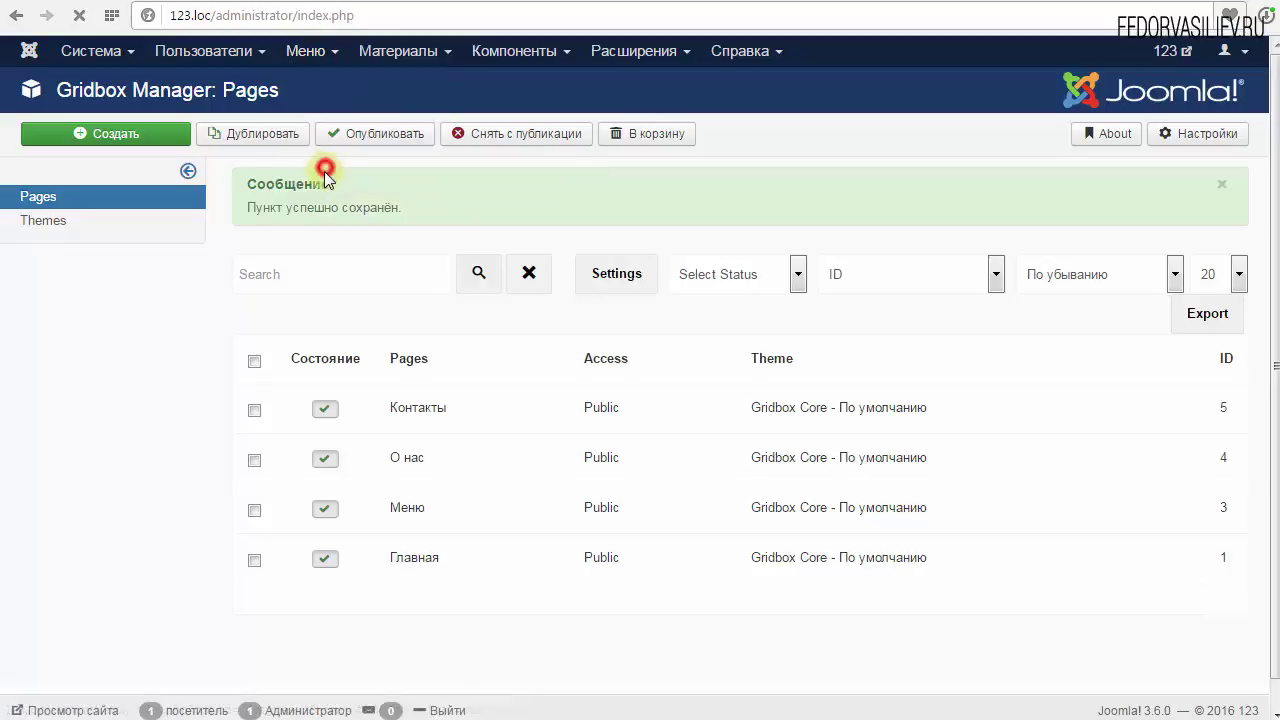
left_click(127, 137)
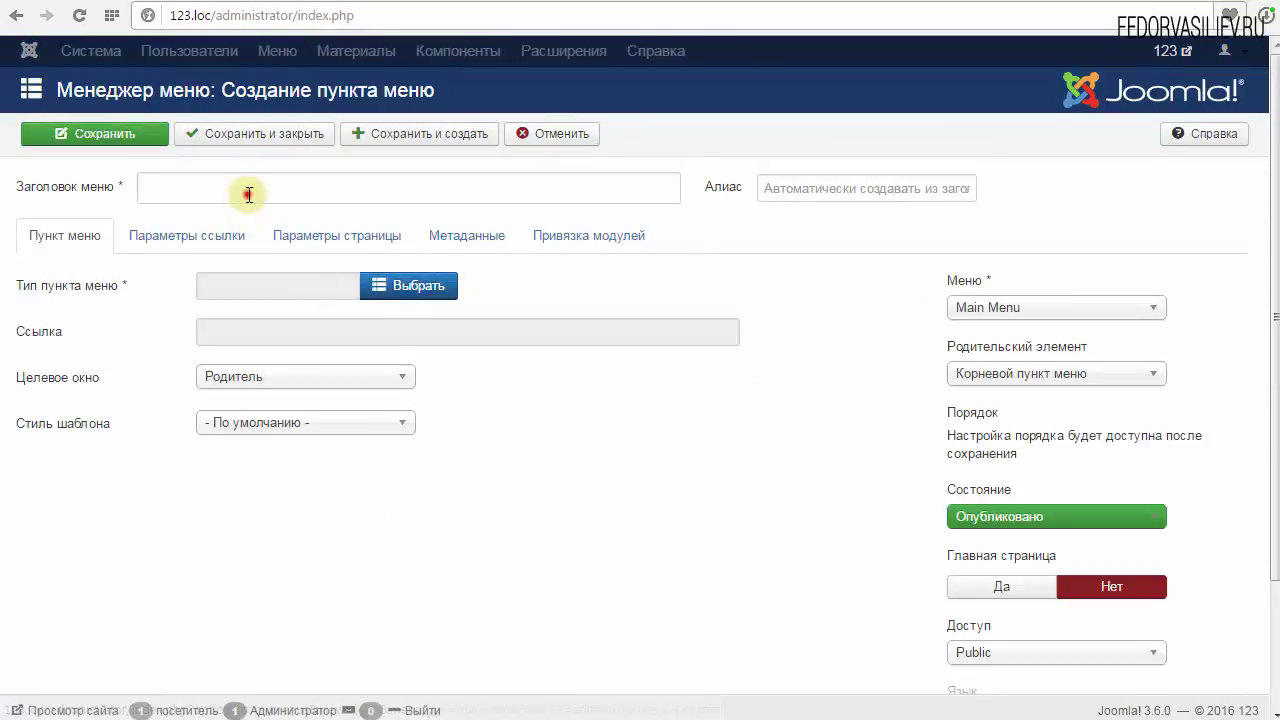
left_click(248, 194)
type("О нас")
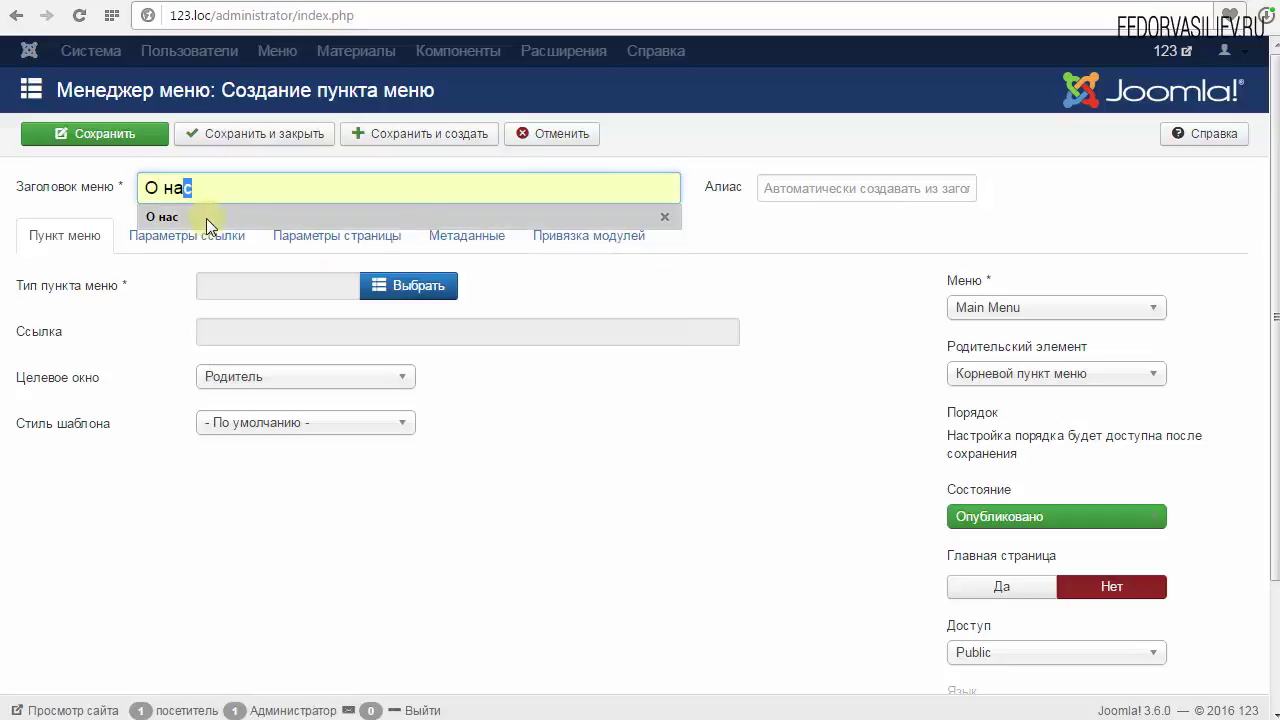
left_click(250, 217)
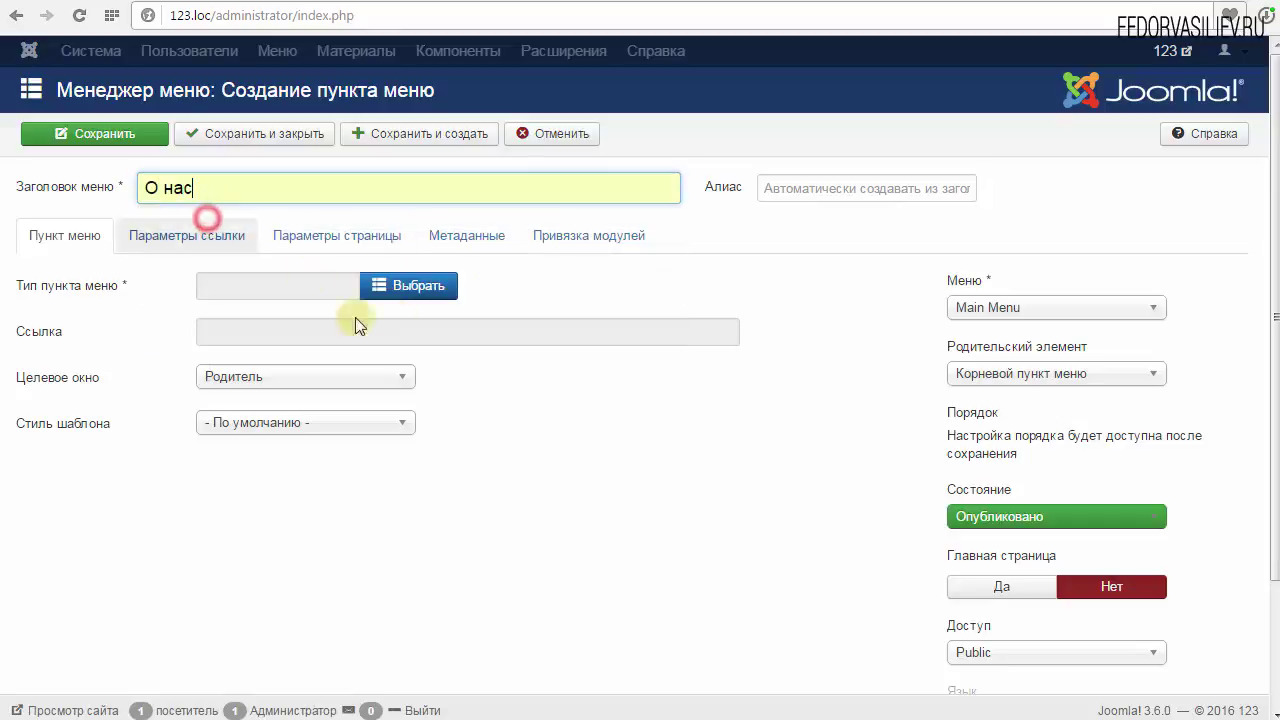
- Set the menu item's type to Gridbox Page, link it to the "О нас" page and save it
left_click(408, 287)
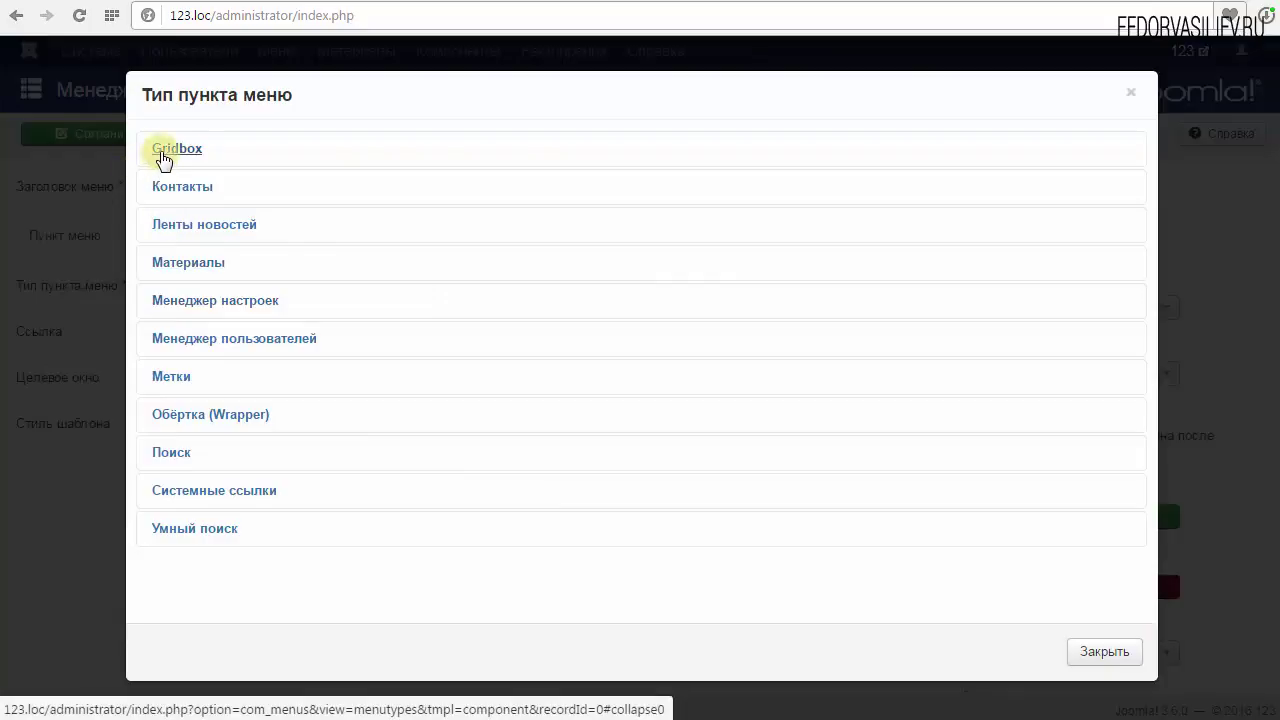
left_click(162, 150)
left_click(175, 193)
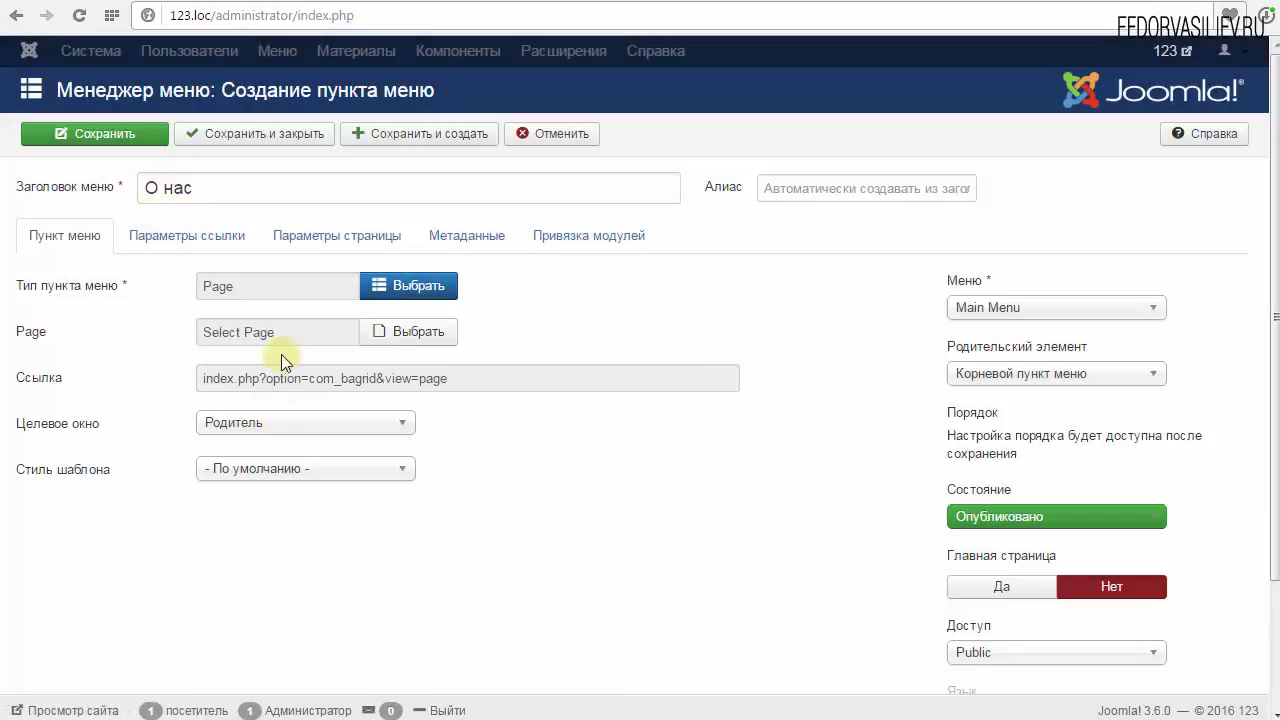
left_click(437, 330)
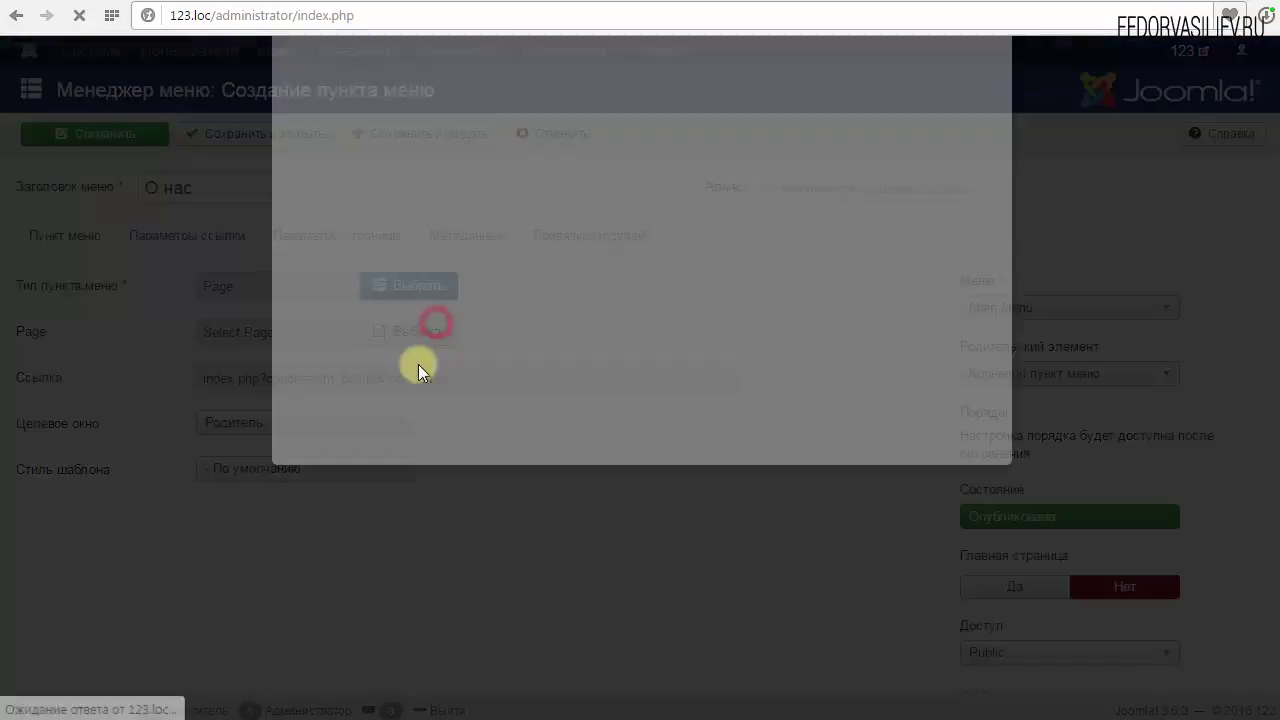
left_click(350, 270)
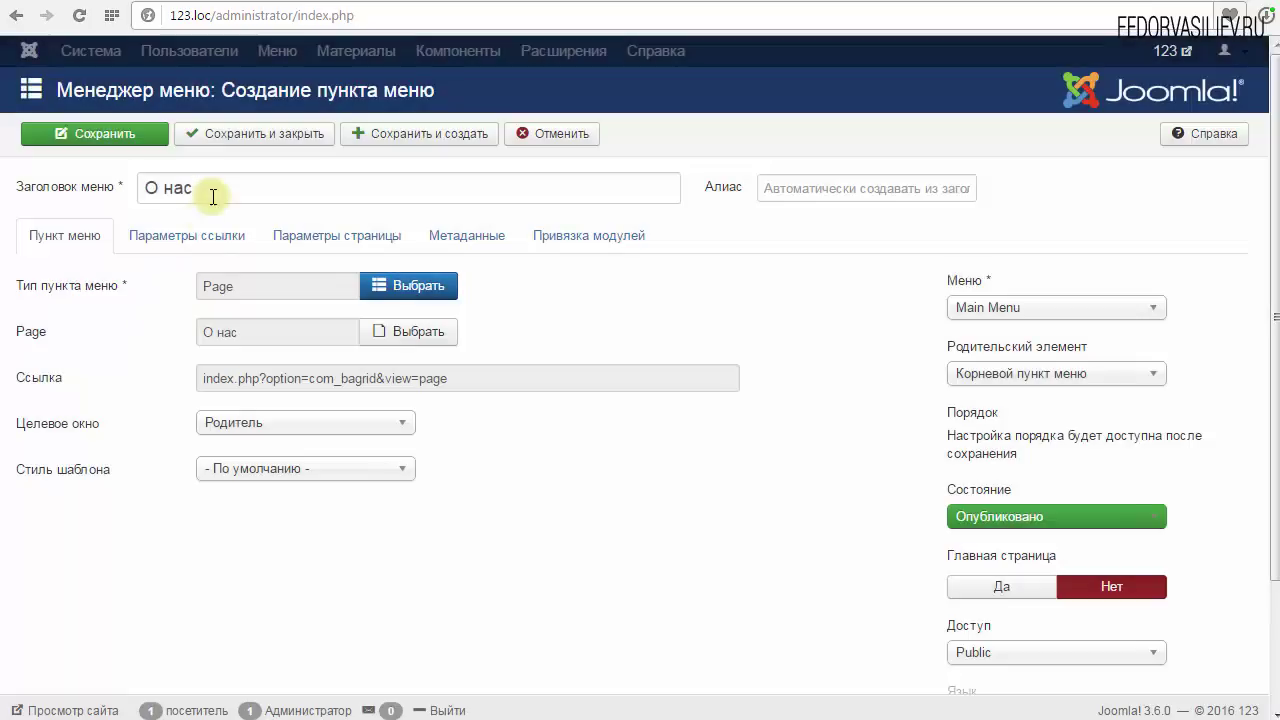
left_click(117, 136)
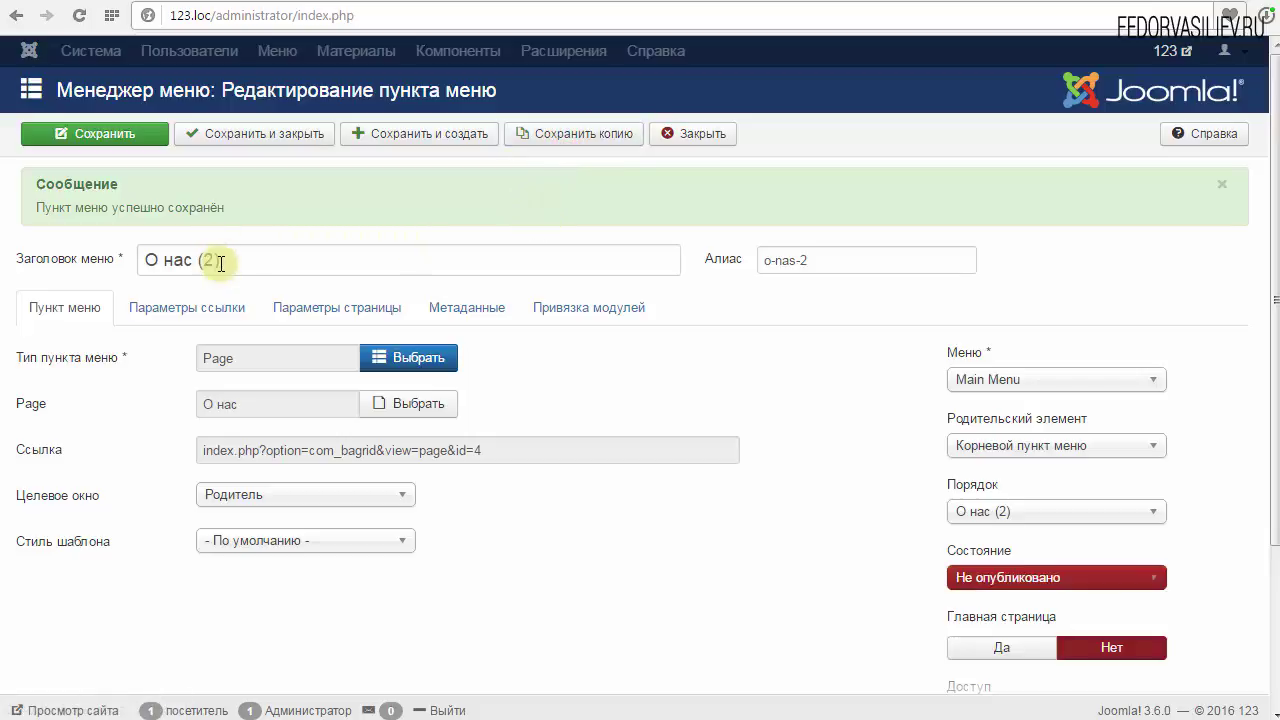
- Rename the copied menu item as "Контакты", set its state to Опубликовано and clear its alias
left_click_drag(260, 258, 22, 273)
type("К")
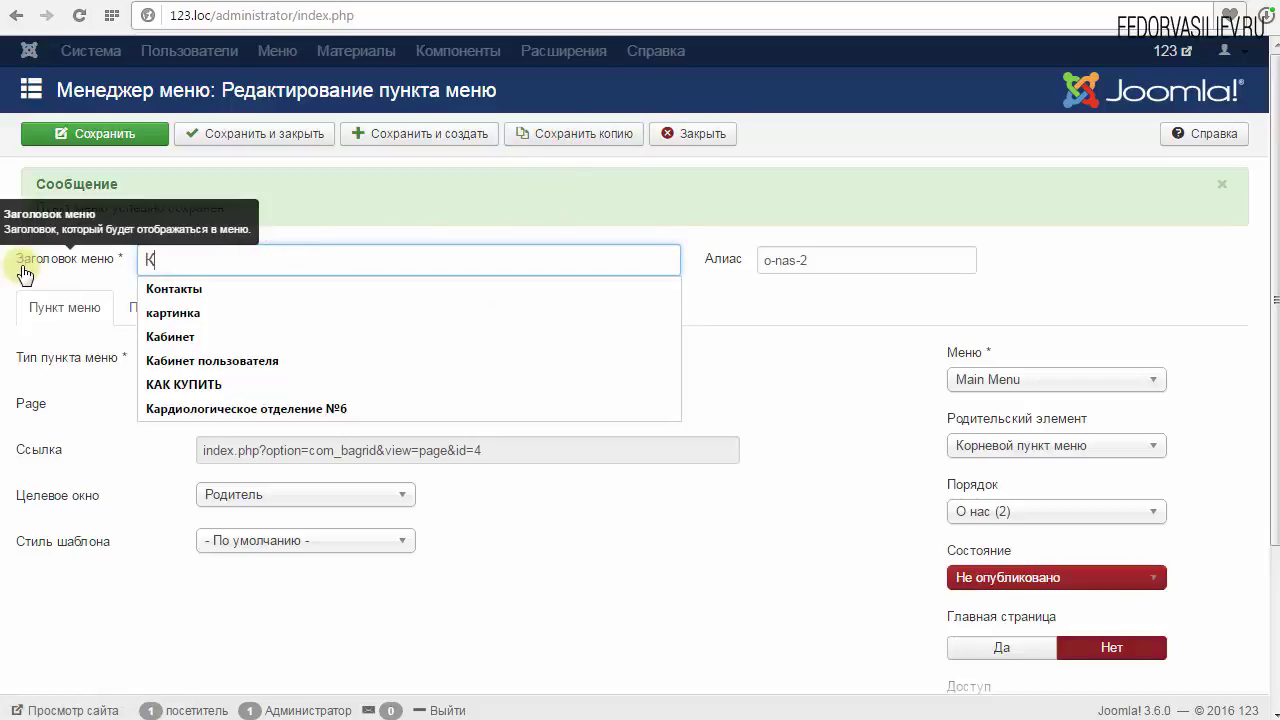
type("онтакты")
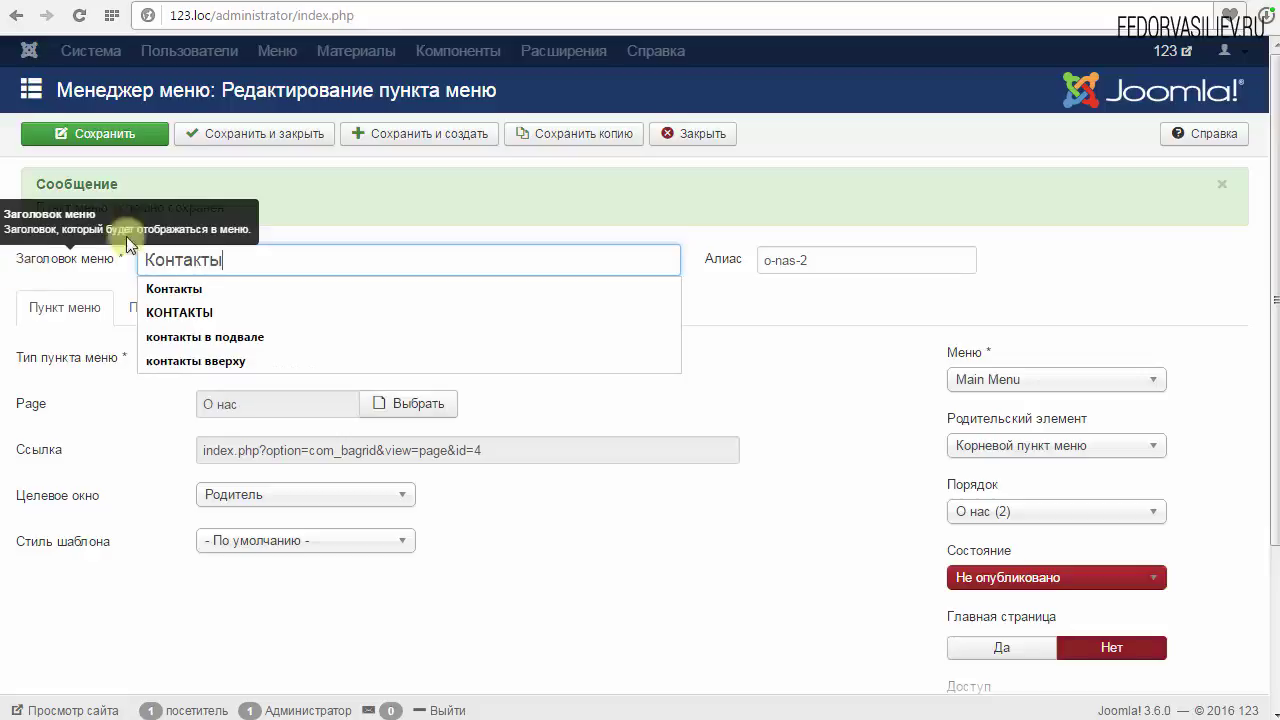
left_click(957, 567)
left_click(990, 590)
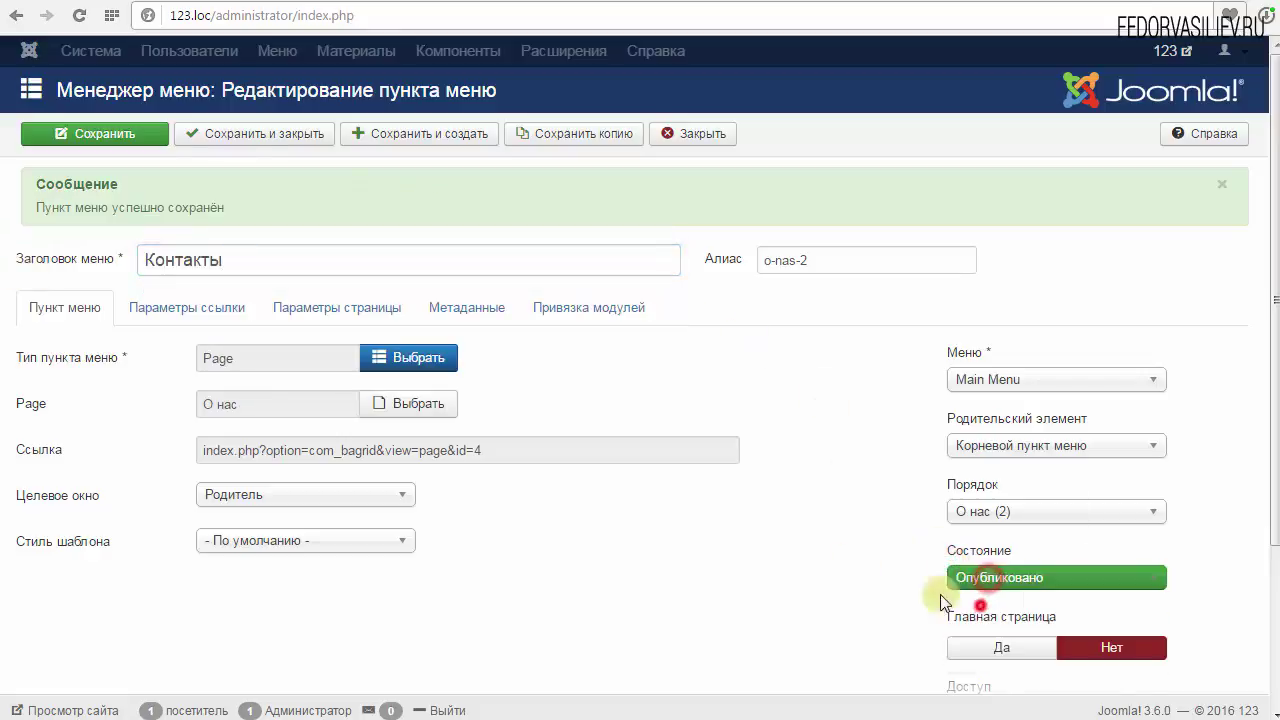
triple_click(823, 260)
key("BackSpace")
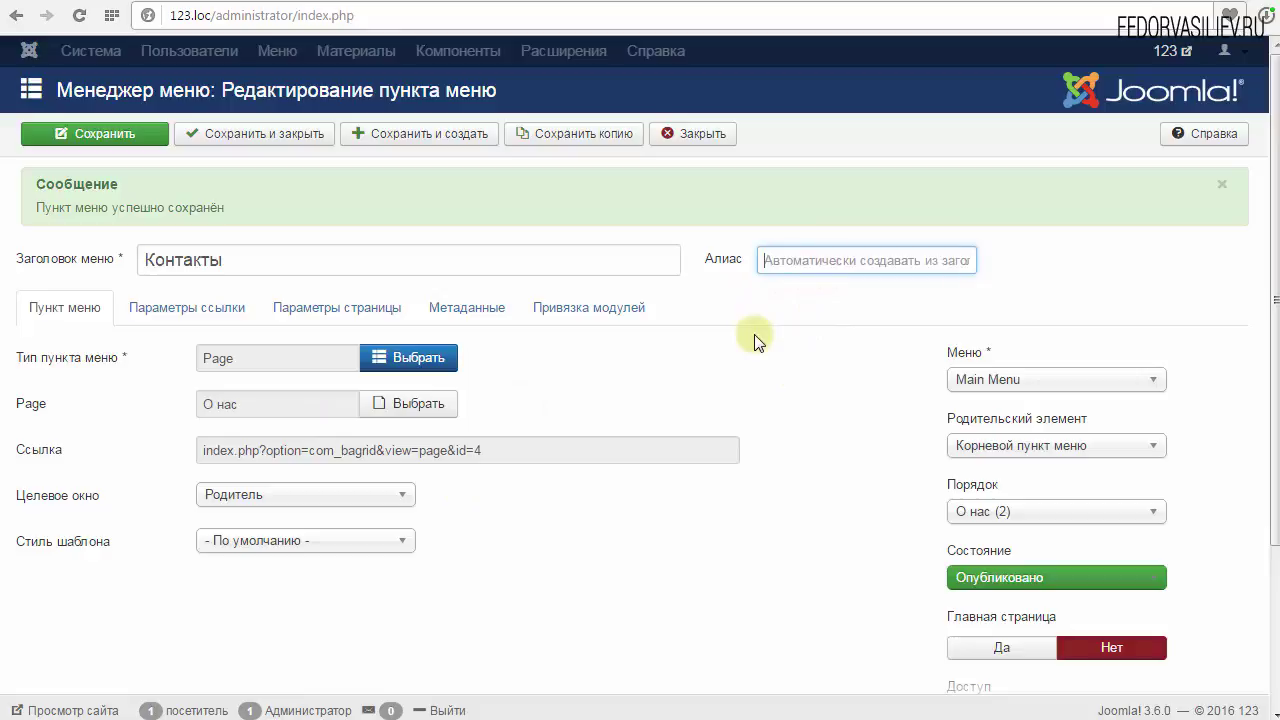
- Link the menu item to the "Контакты" page, then save and close it
left_click(430, 410)
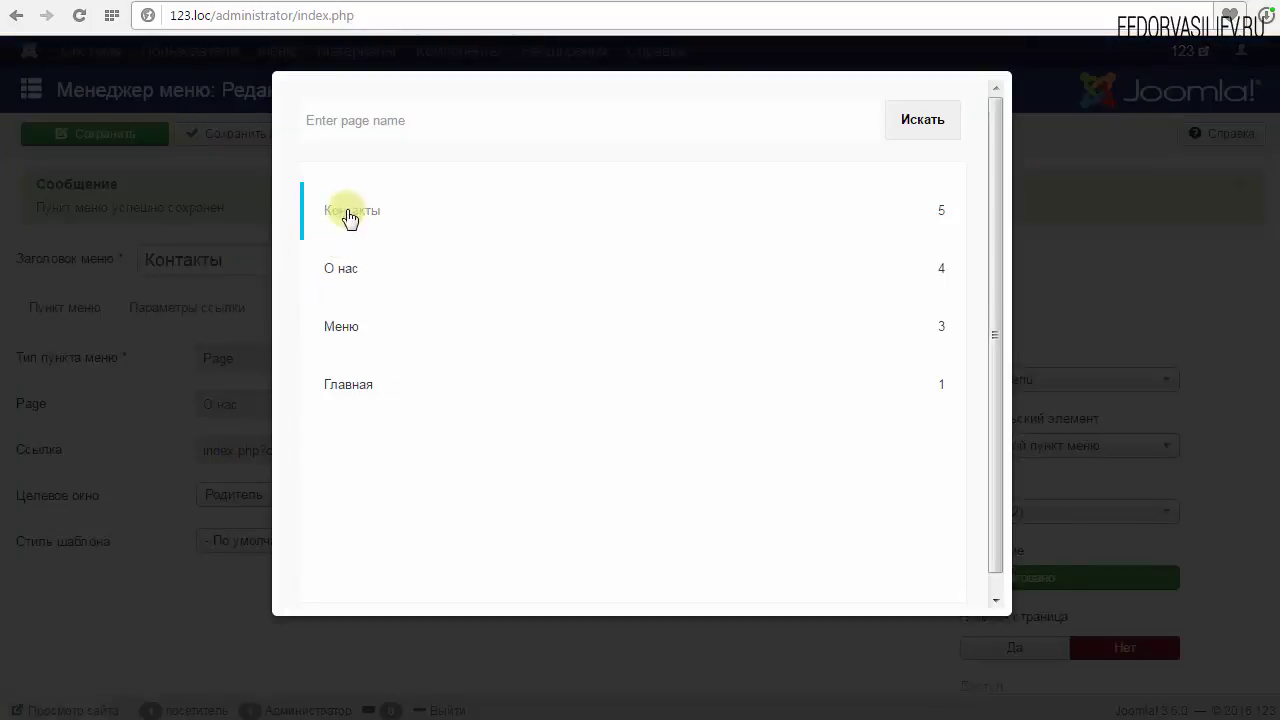
left_click(354, 222)
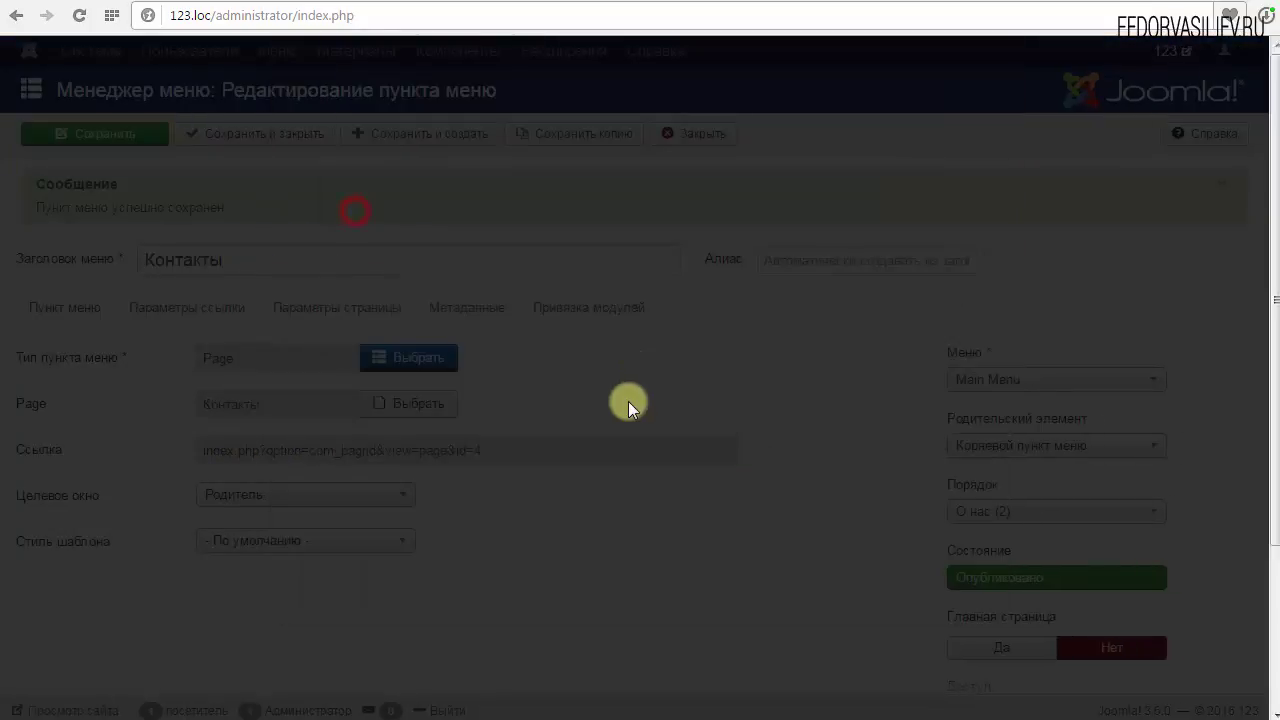
left_click(303, 131)
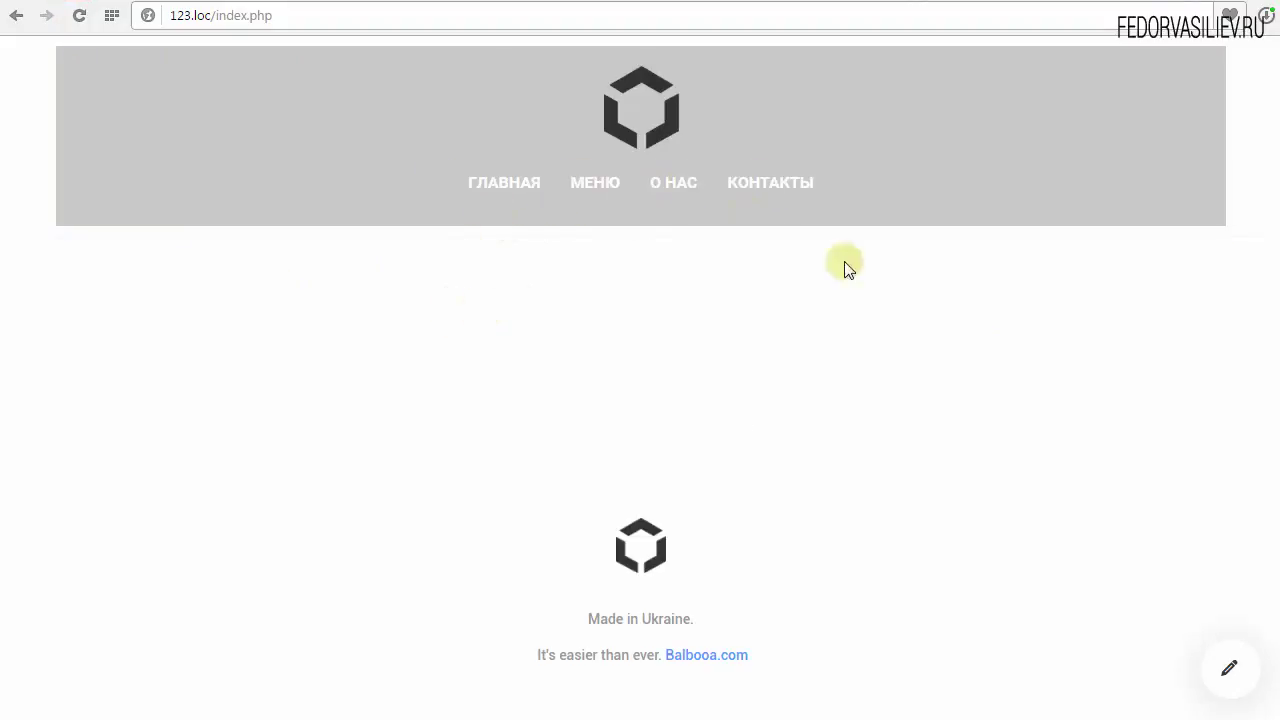
- Open the header logo's options in the page editor and upload logo-(1).png to the media library
left_click(231, 15)
mouse_move(474, 208)
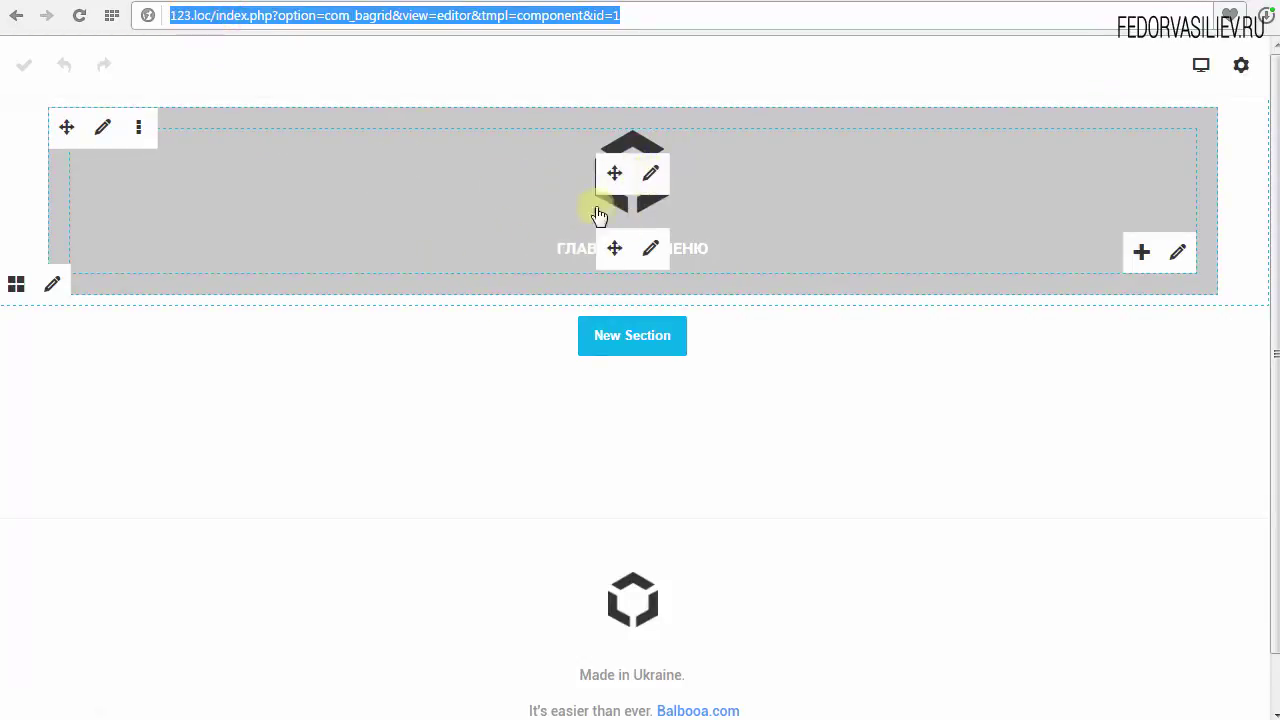
left_click(651, 177)
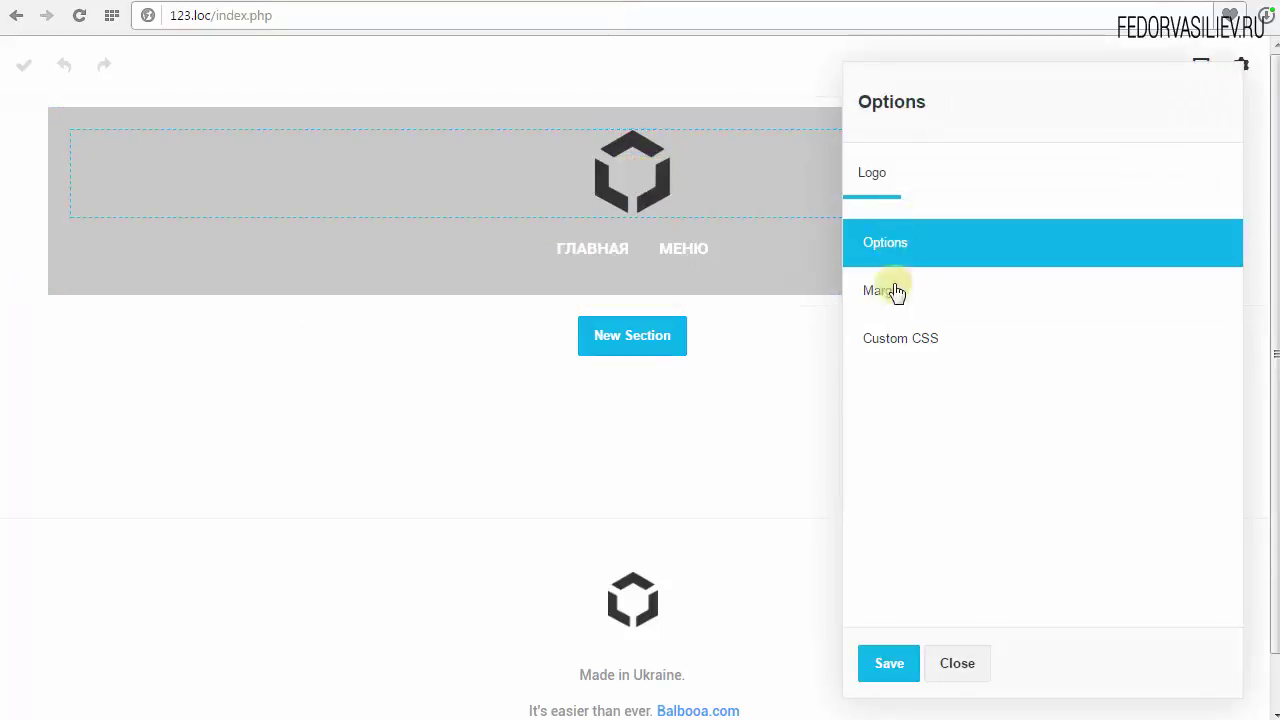
left_click(896, 246)
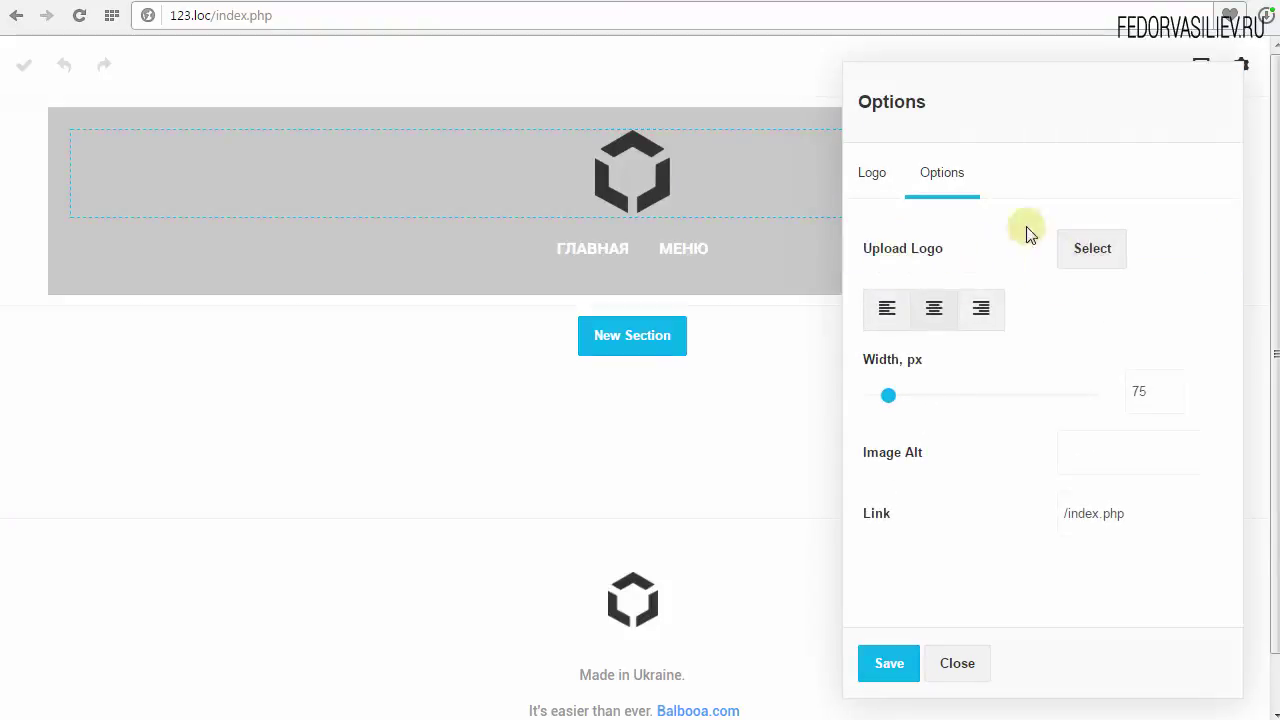
left_click(1090, 248)
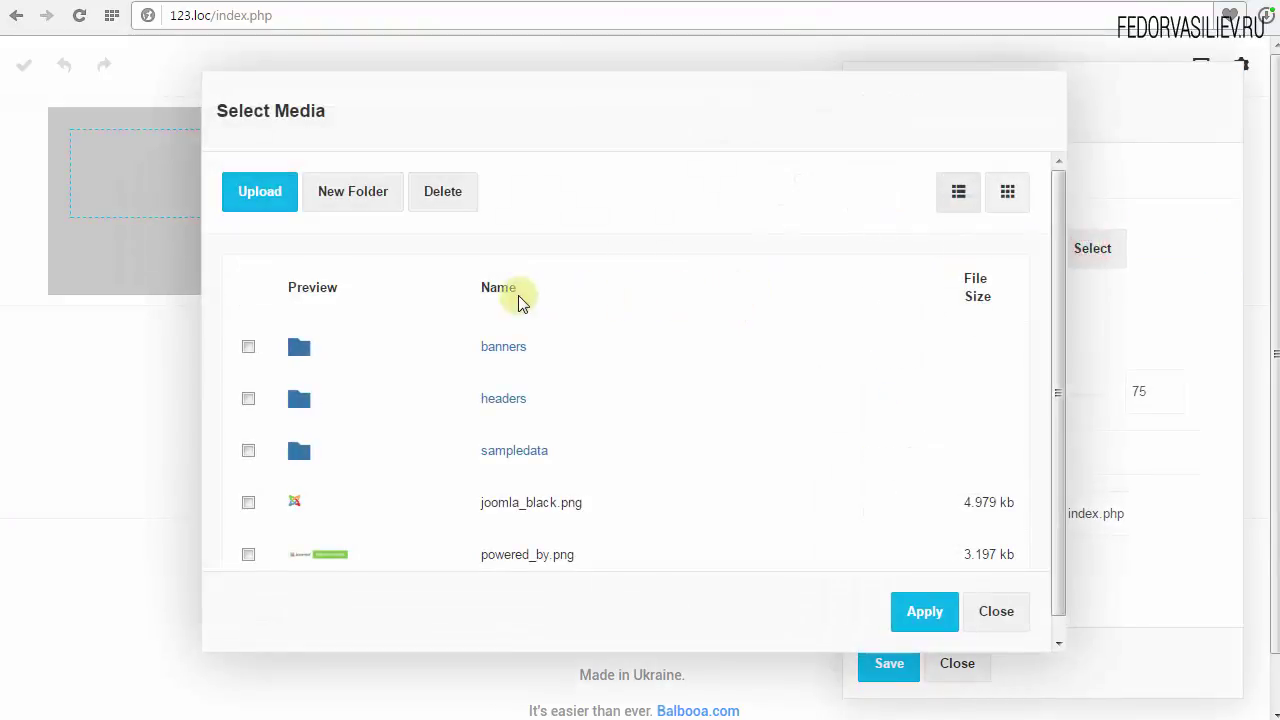
left_click(244, 192)
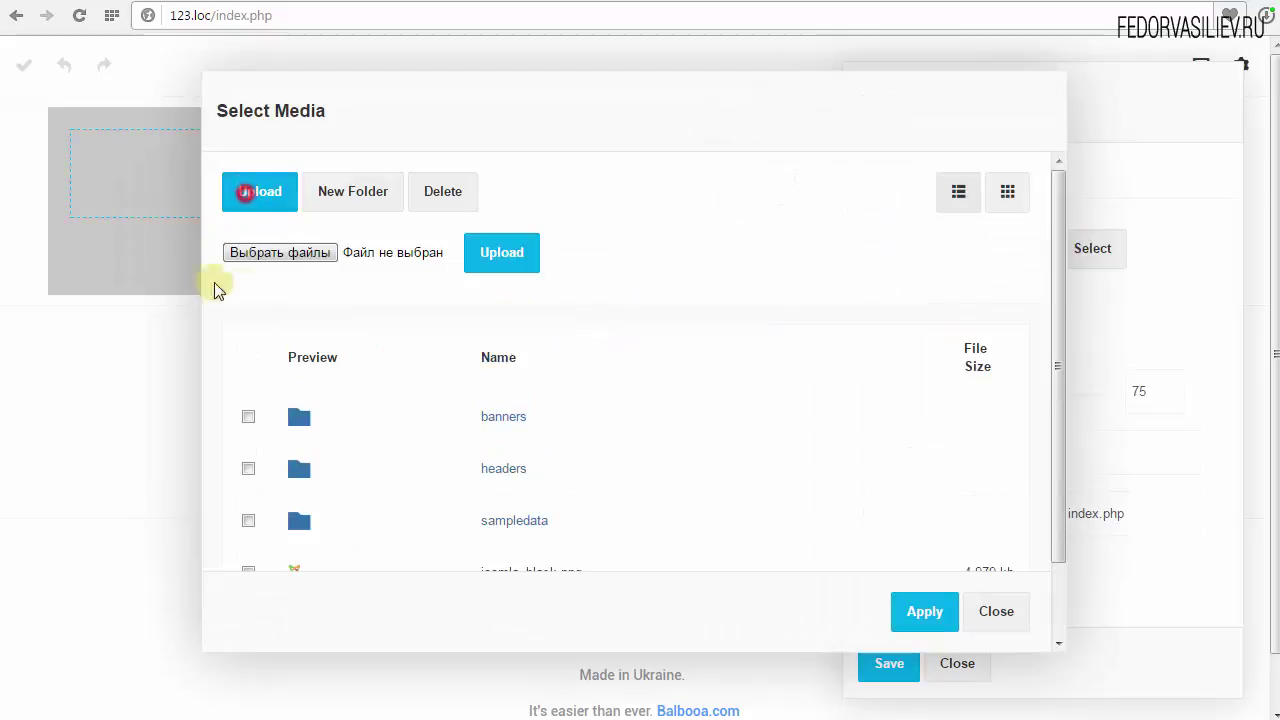
scroll(414, 385, "down", 1)
scroll(414, 385, "up", 1)
left_click(280, 252)
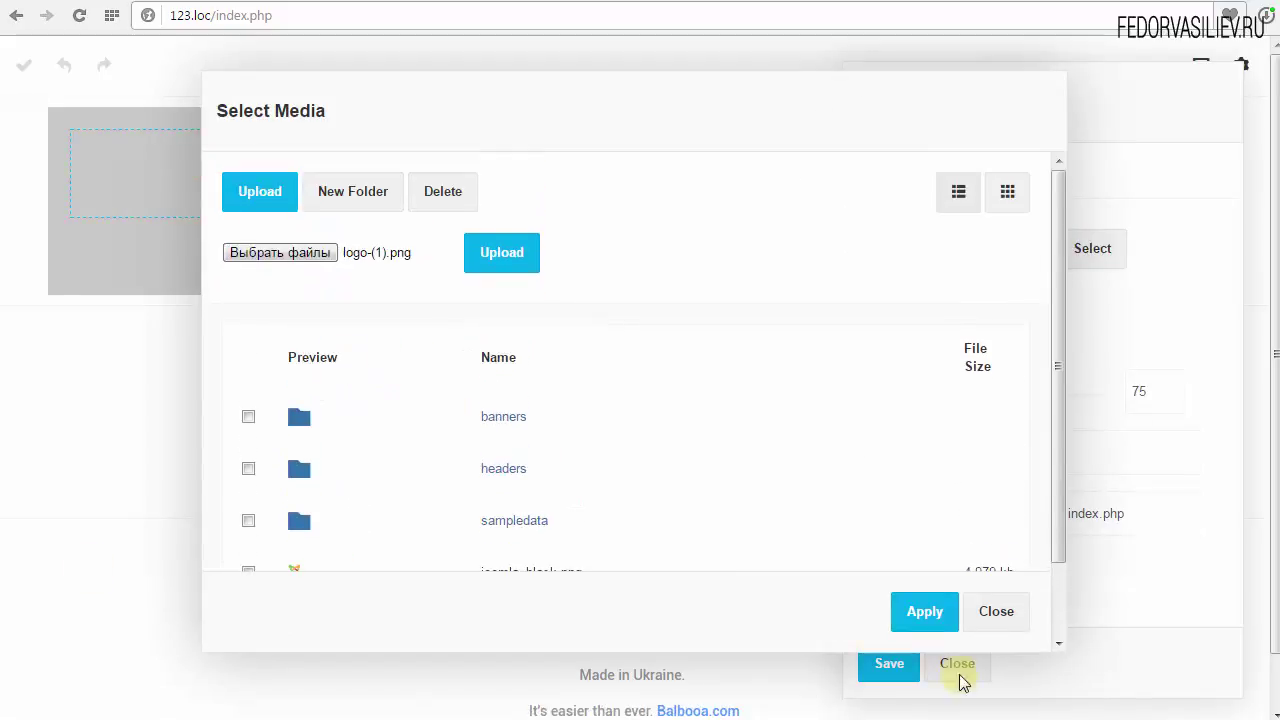
left_click(475, 254)
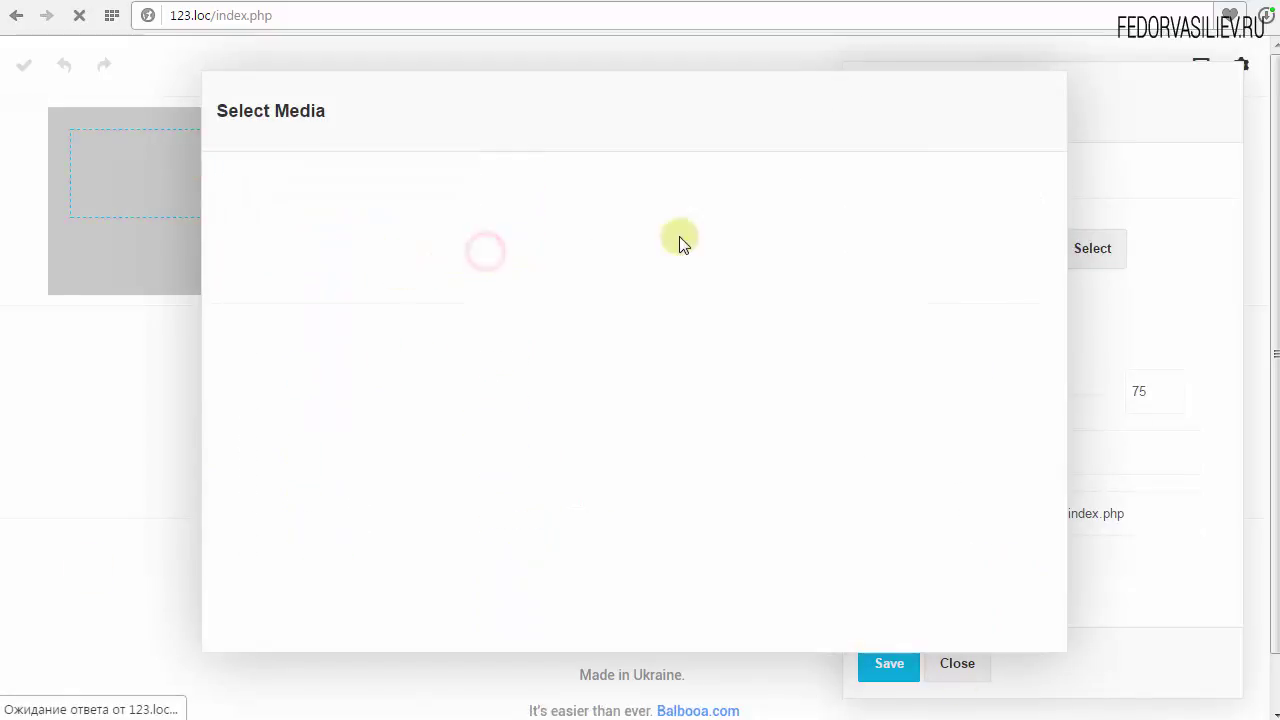
- Apply logo-(1).png from the media library as the header logo image
scroll(630, 422, "down", 2)
scroll(591, 434, "up", 1)
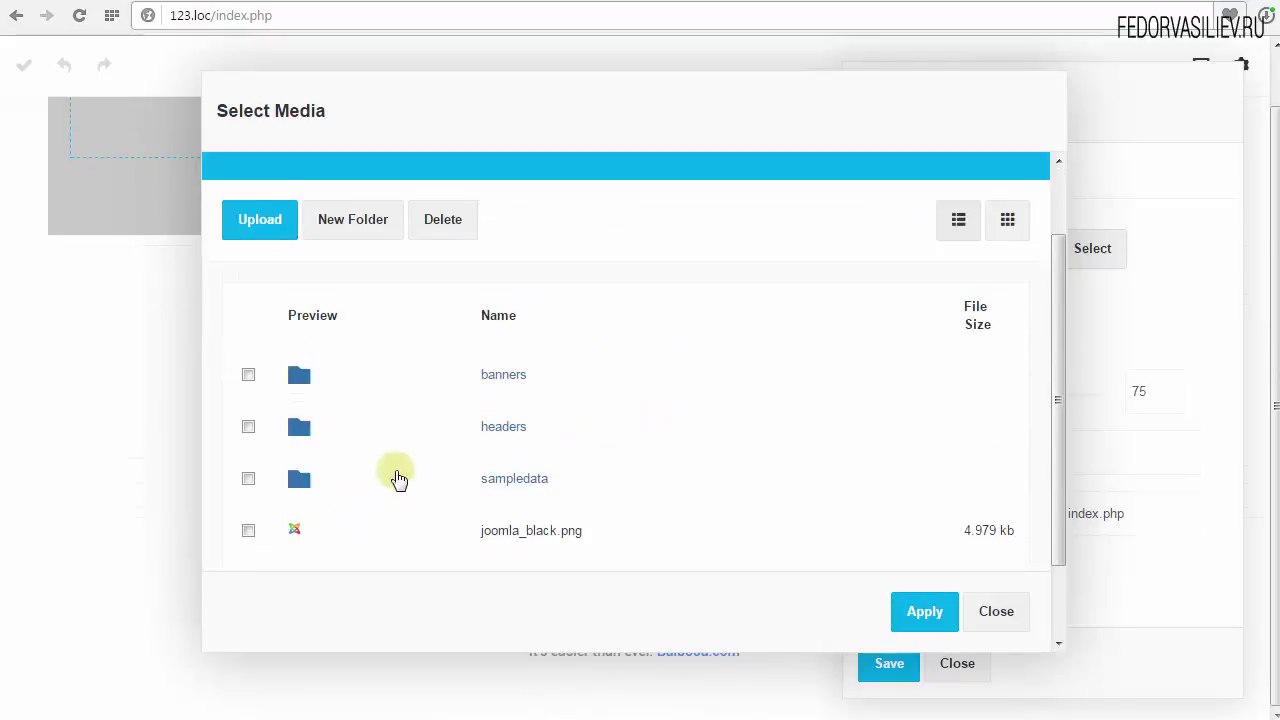
scroll(397, 477, "down", 1)
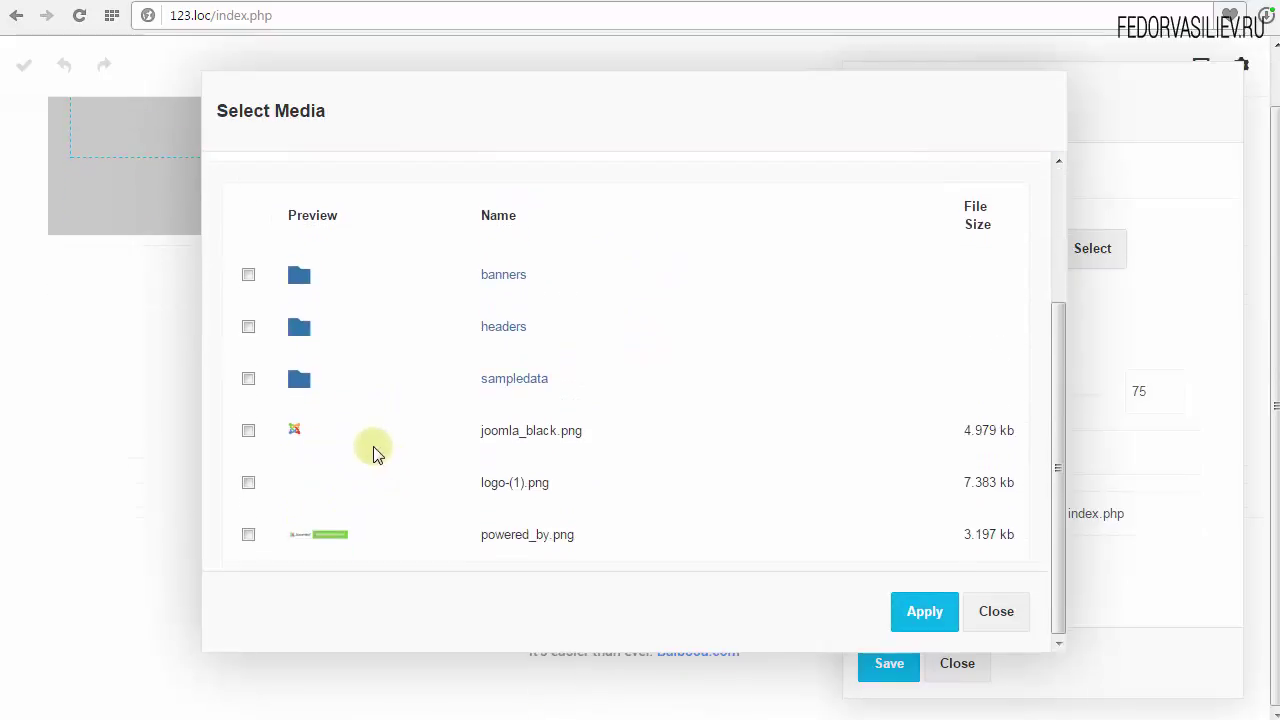
left_click(249, 488)
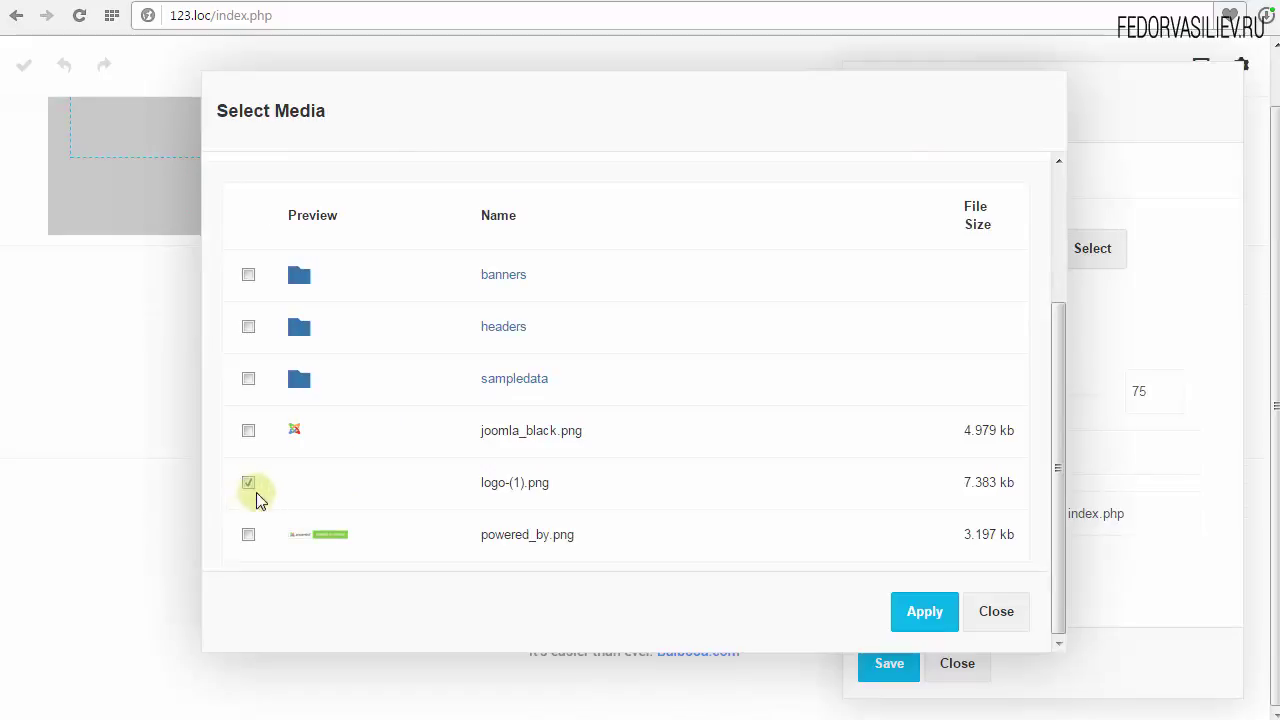
left_click(903, 611)
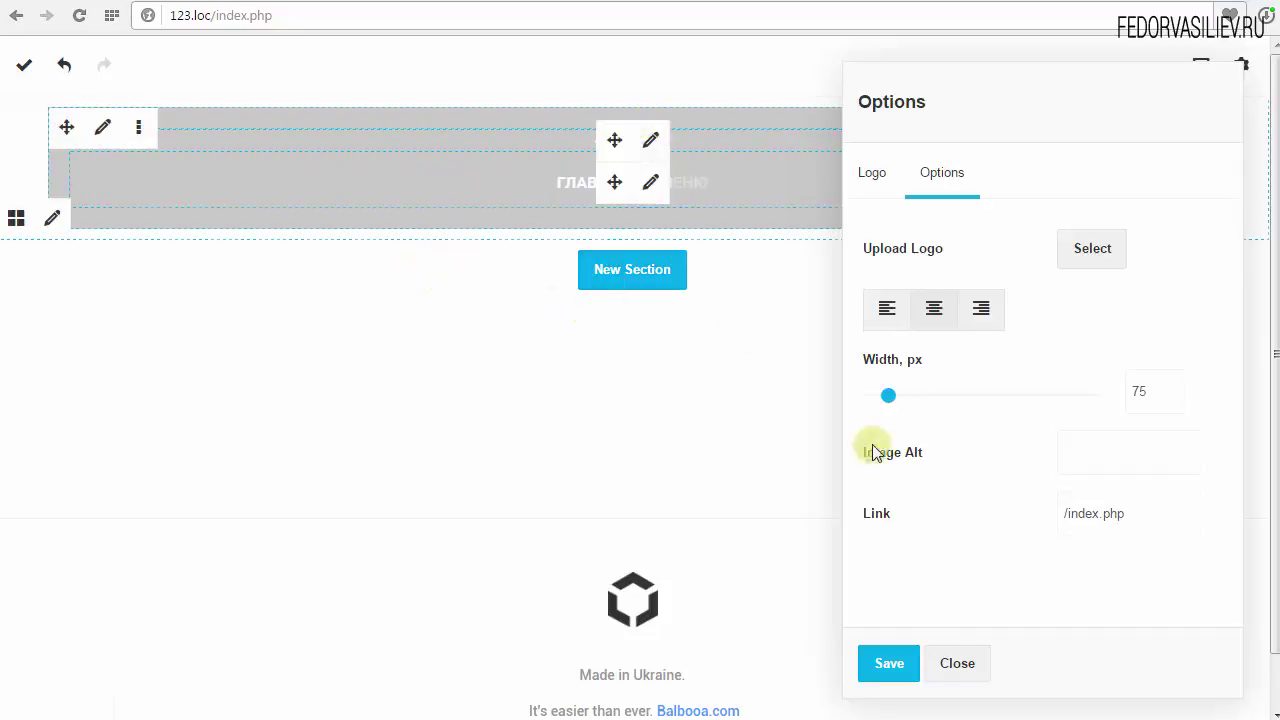
- Align the header logo to the centre and set its width to 203 px
left_click(883, 314)
left_click(932, 312)
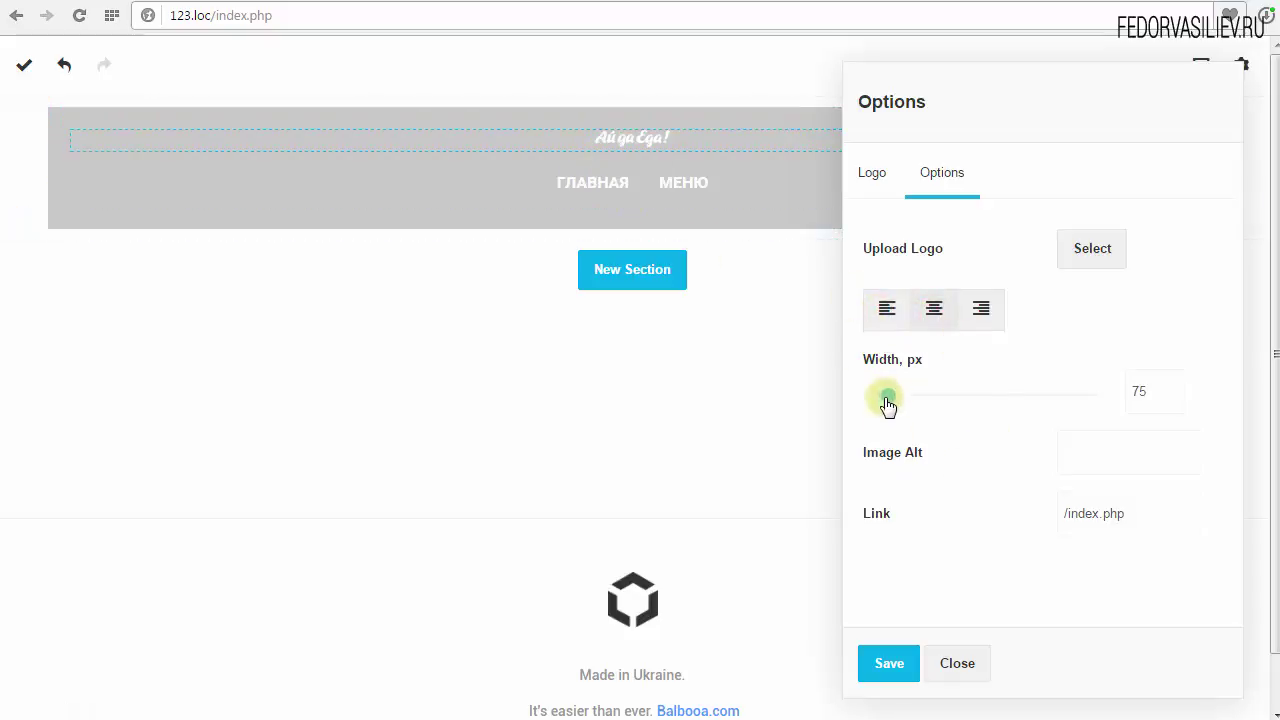
left_click_drag(897, 400, 918, 398)
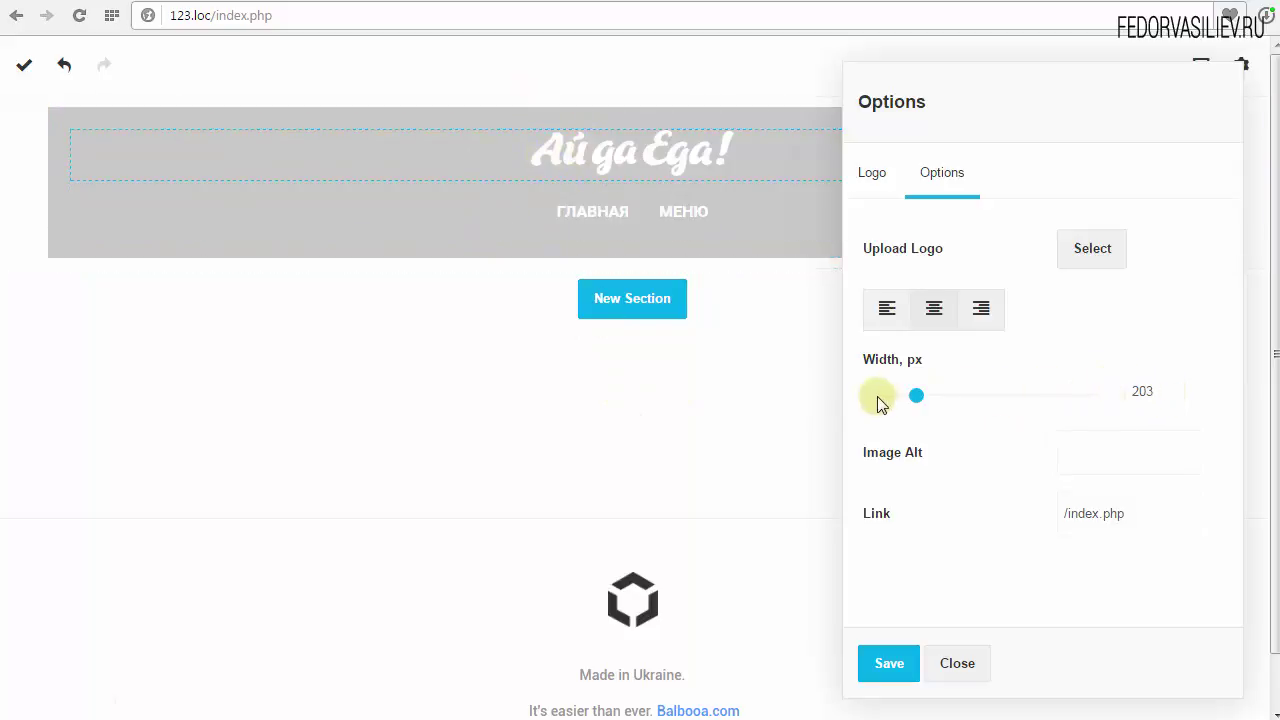
left_click(1107, 460)
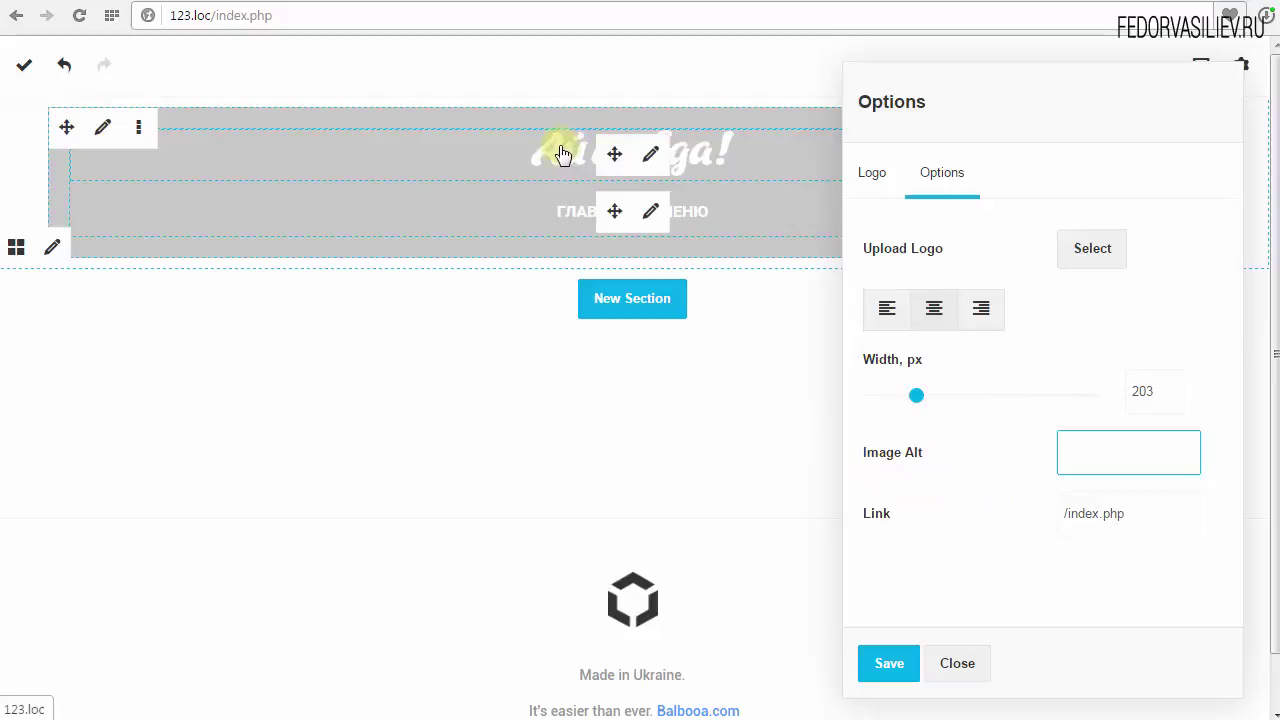
left_click(1076, 452)
left_click(1134, 459)
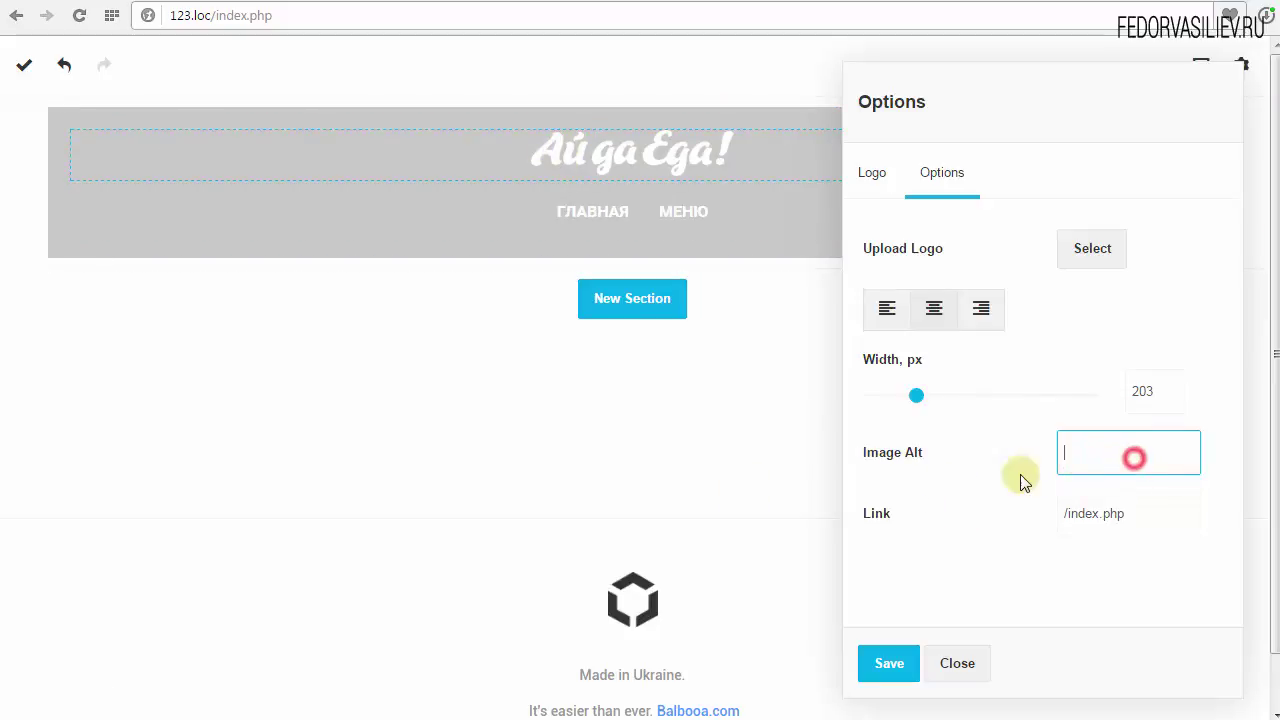
left_click(1120, 514)
left_click(895, 515)
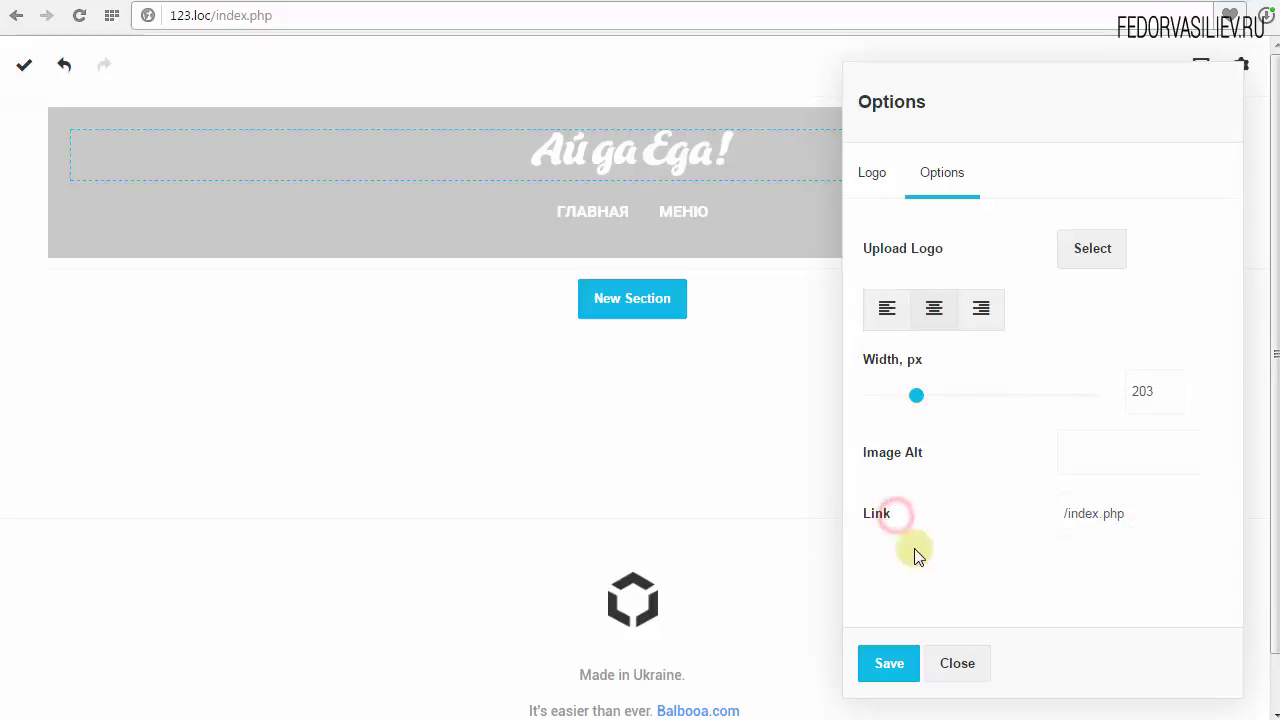
- Set the header logo's top margin to 31 px, save the logo options and reload the public site page
left_click(873, 178)
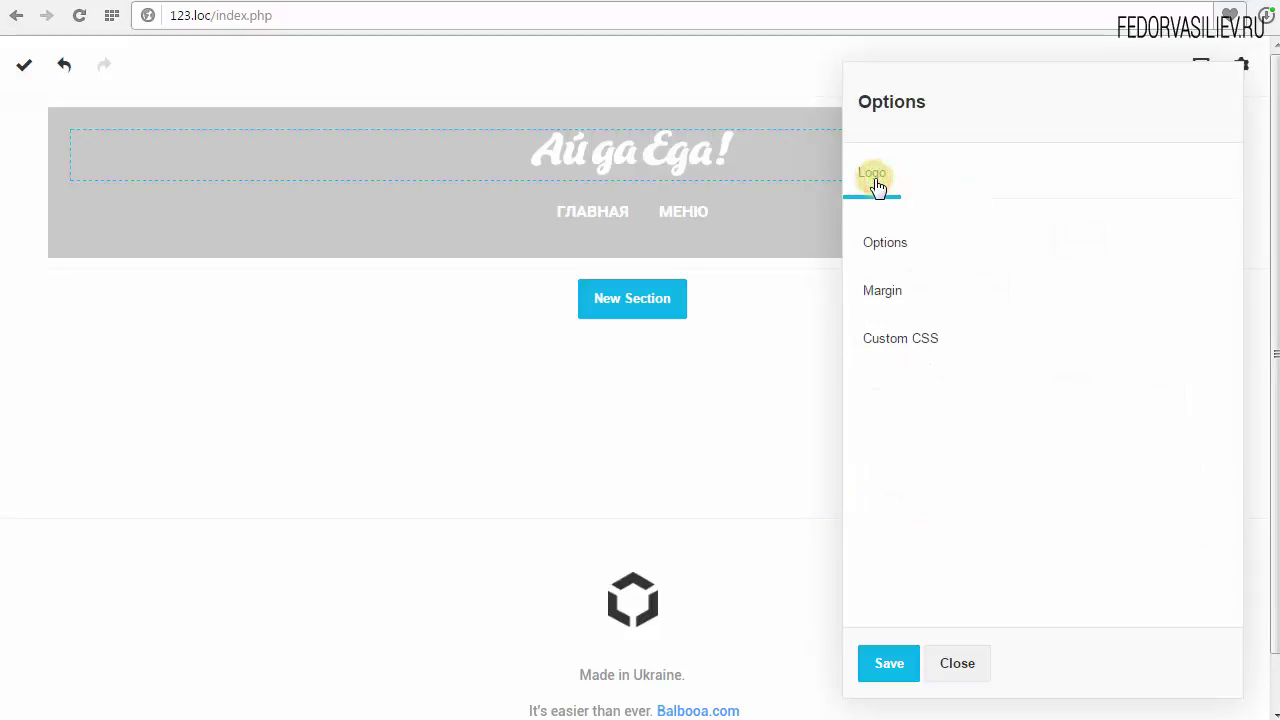
left_click(878, 290)
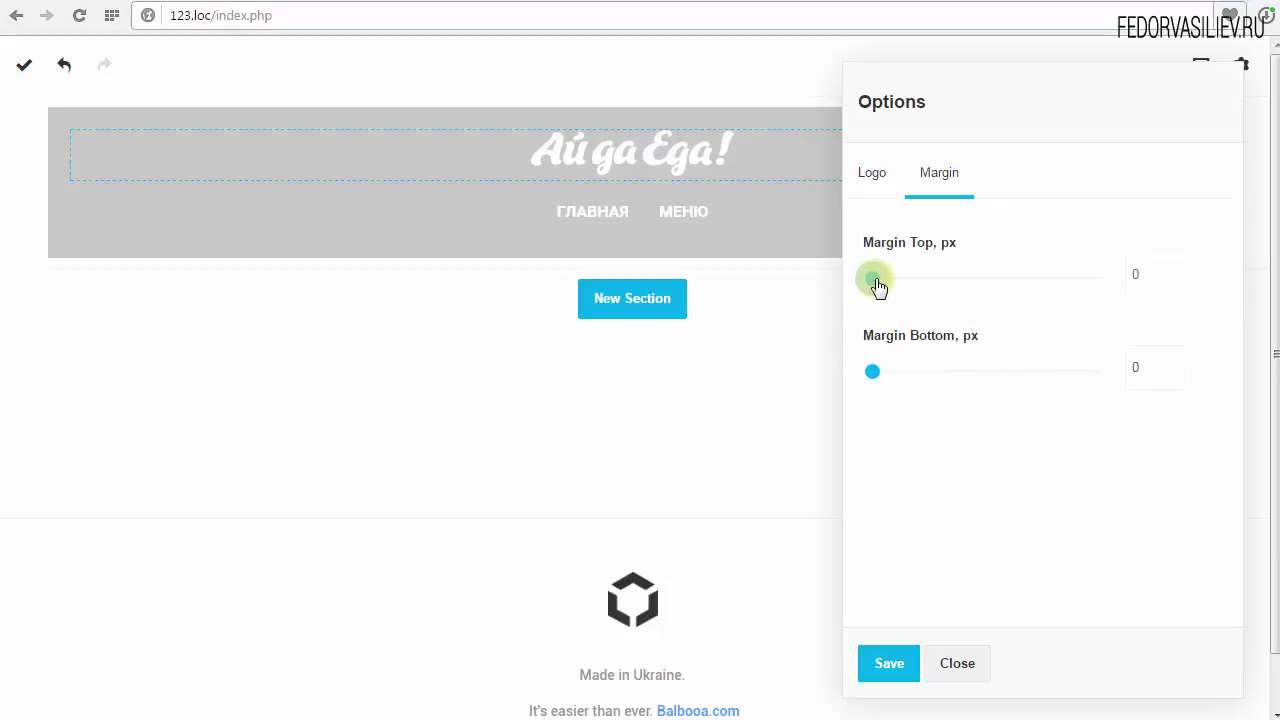
left_click_drag(876, 283, 885, 283)
mouse_move(872, 290)
left_mouse_down()
mouse_move(918, 292)
mouse_move(886, 280)
left_mouse_up()
mouse_move(873, 372)
left_mouse_down()
mouse_move(917, 377)
mouse_move(868, 386)
left_mouse_up()
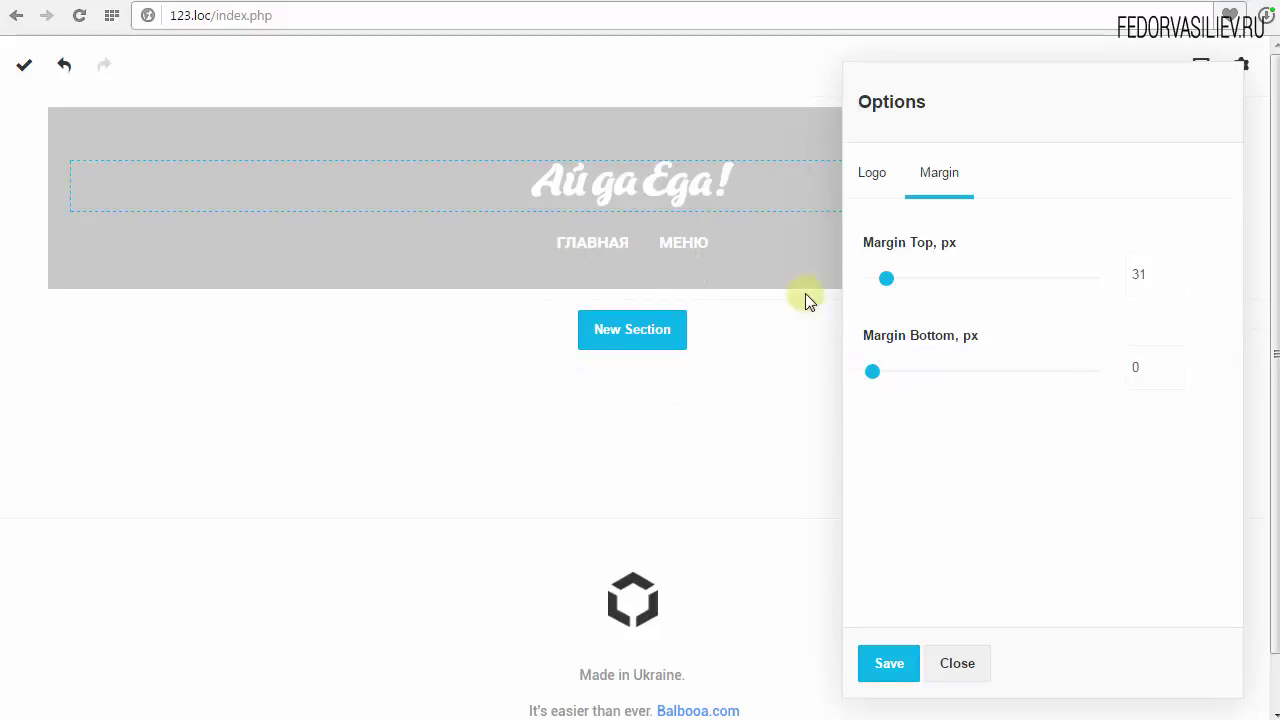
left_click(871, 176)
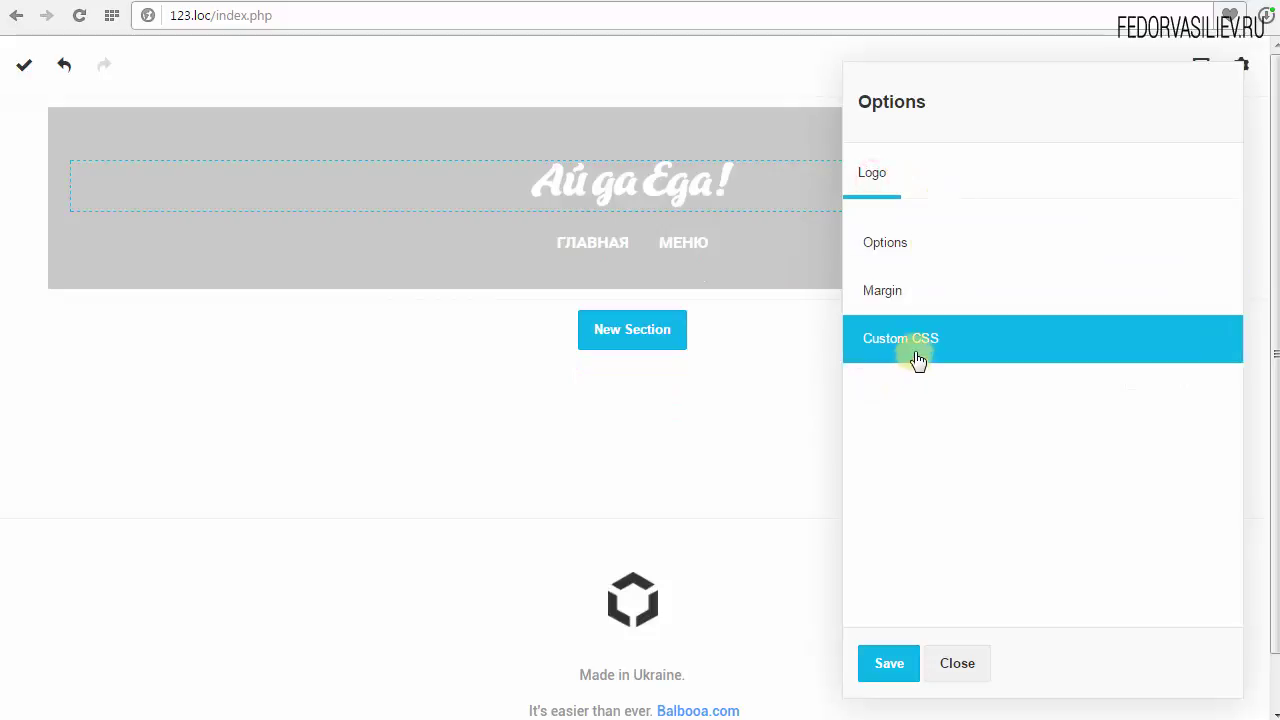
left_click(897, 672)
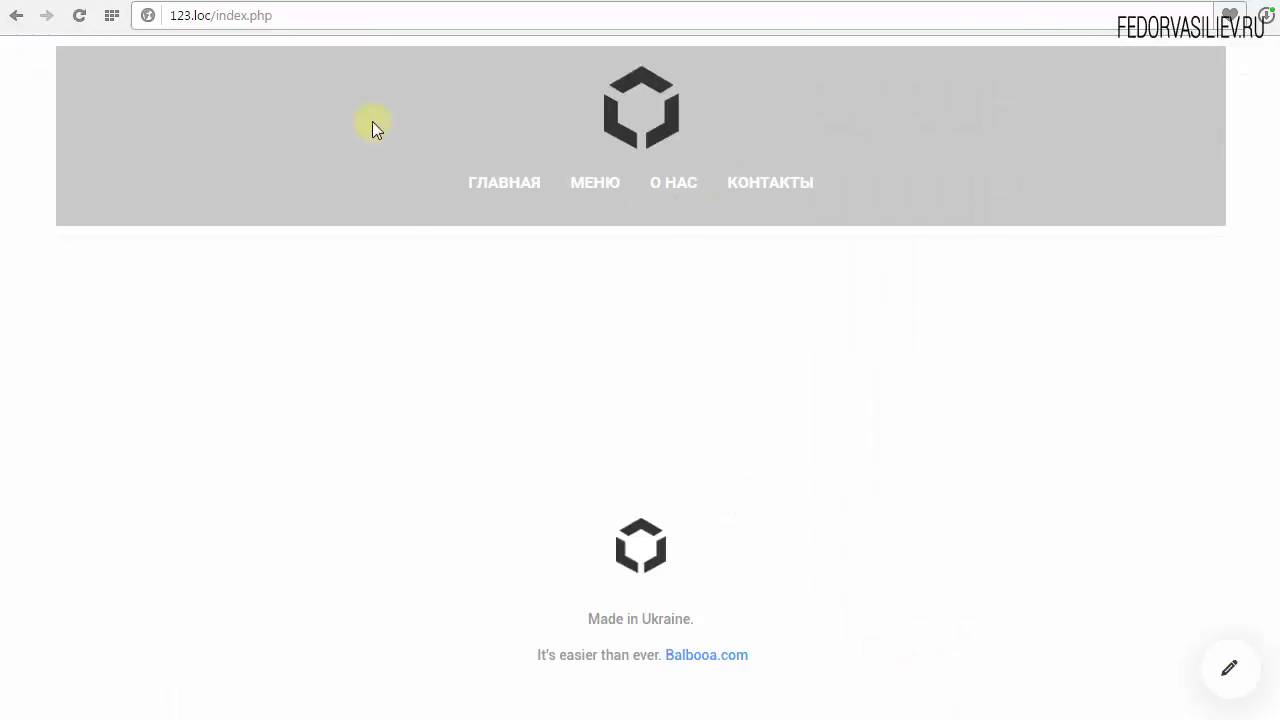
left_click(82, 16)
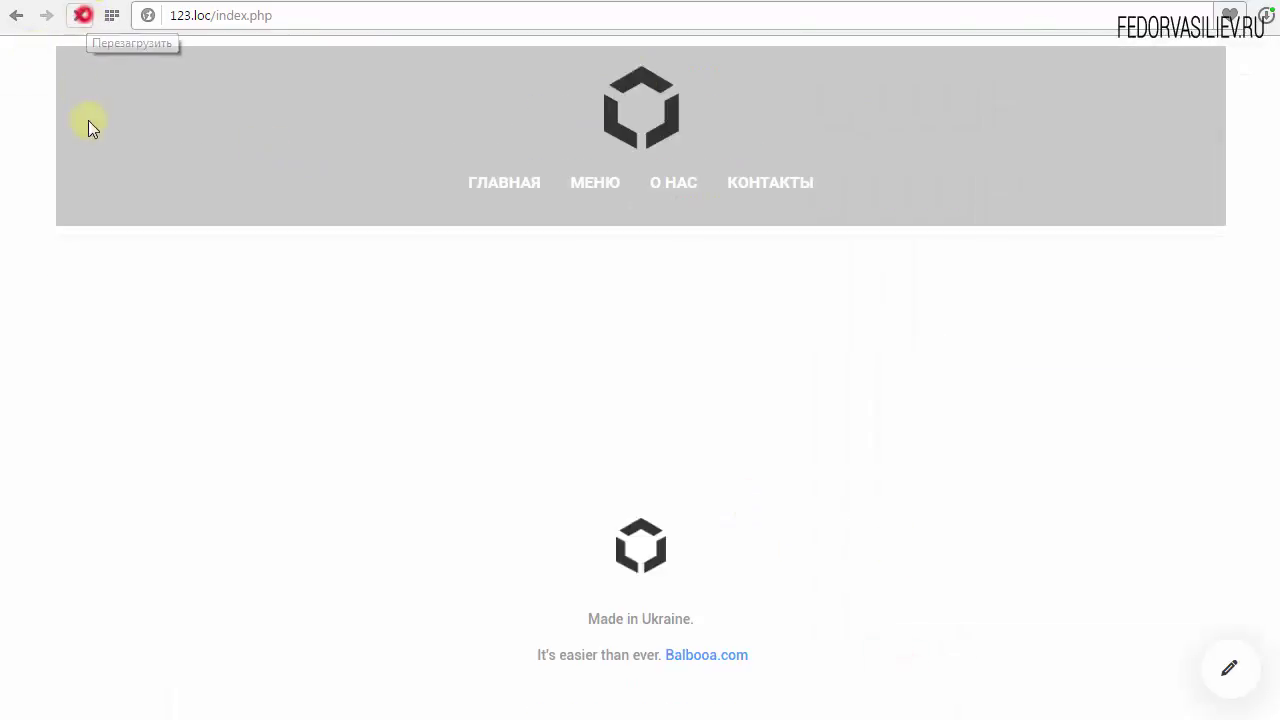